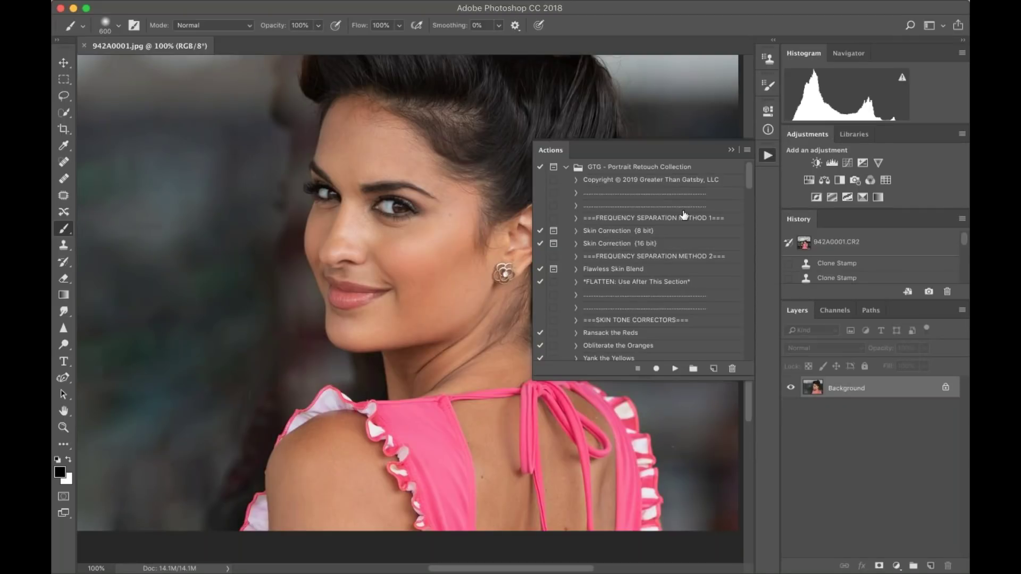
- Run the Flawless Skin Blend action from the GTG - Portrait Retouch Collection, letting it flatten the image
key(super+minus)
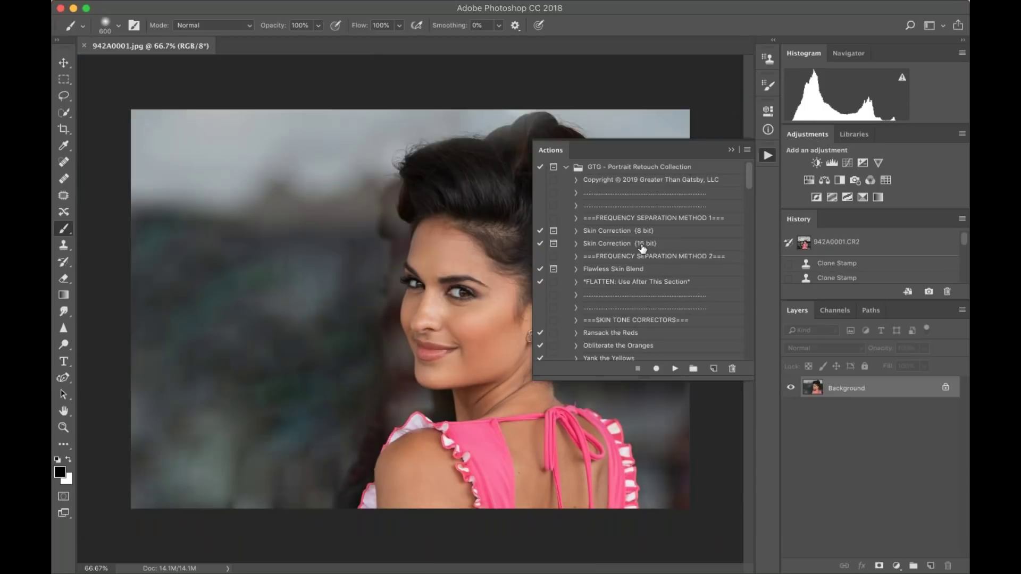
key(super+equal)
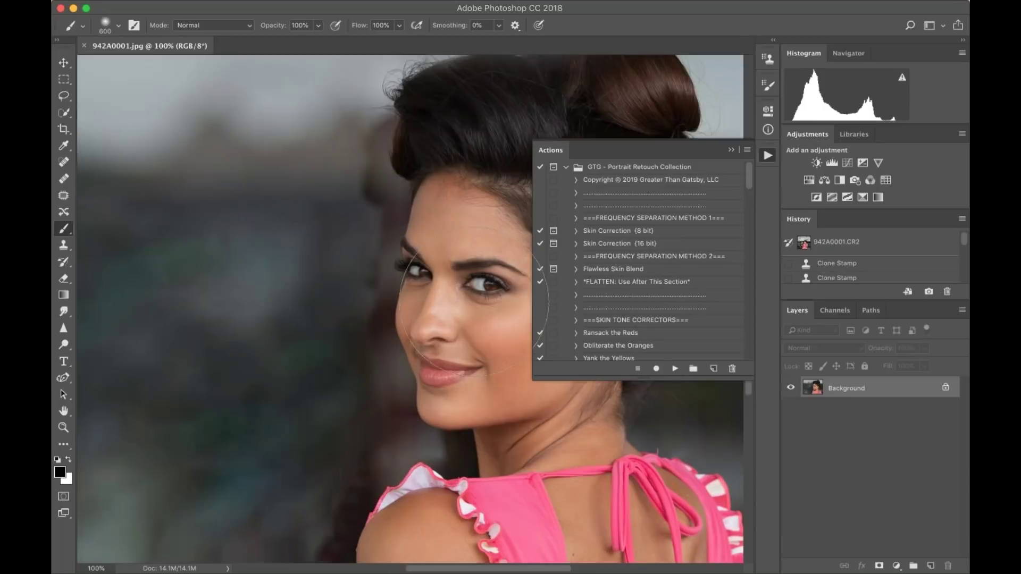
scroll(410, 313, right, 3)
click(620, 271)
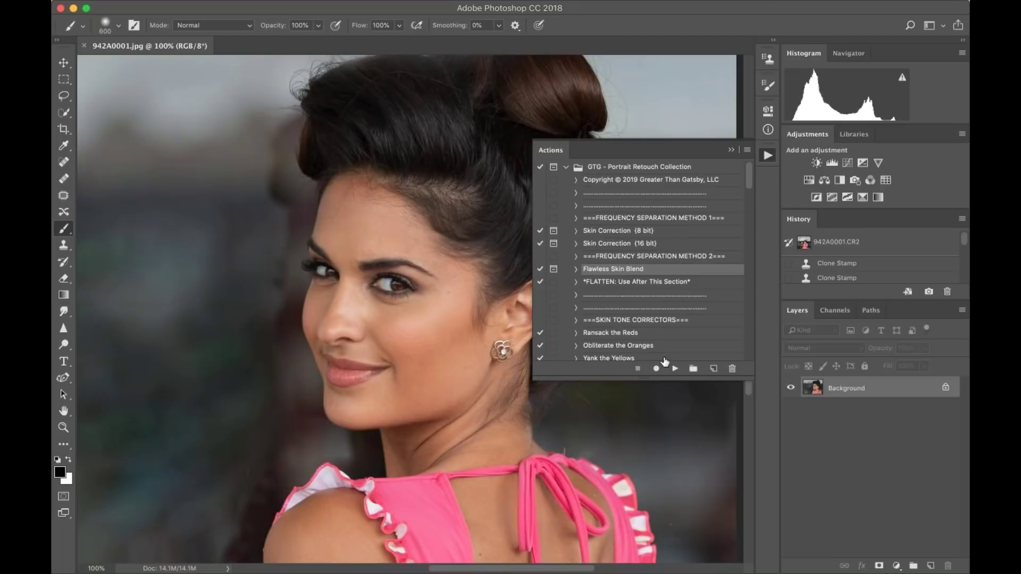
click(675, 369)
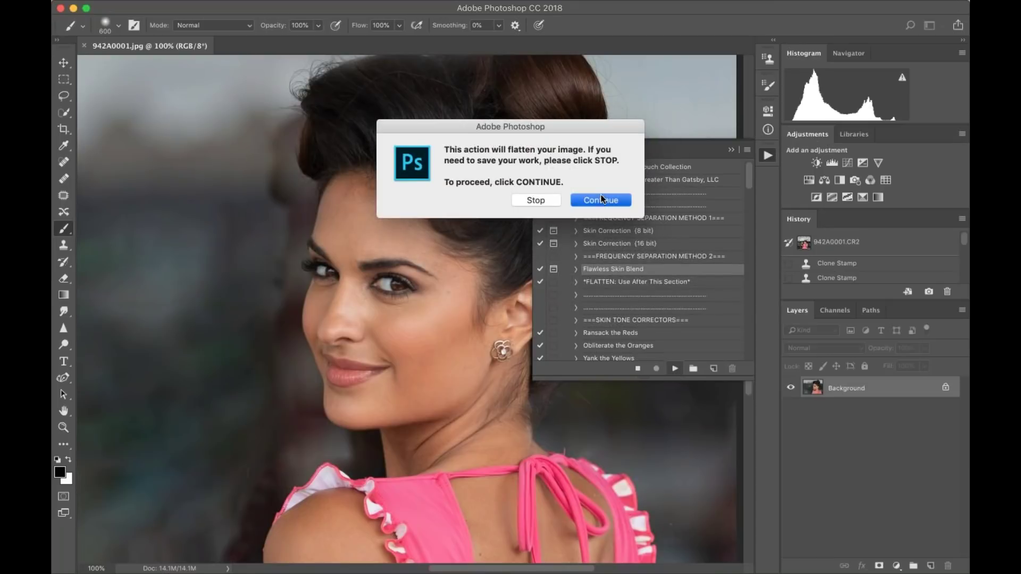
click(601, 200)
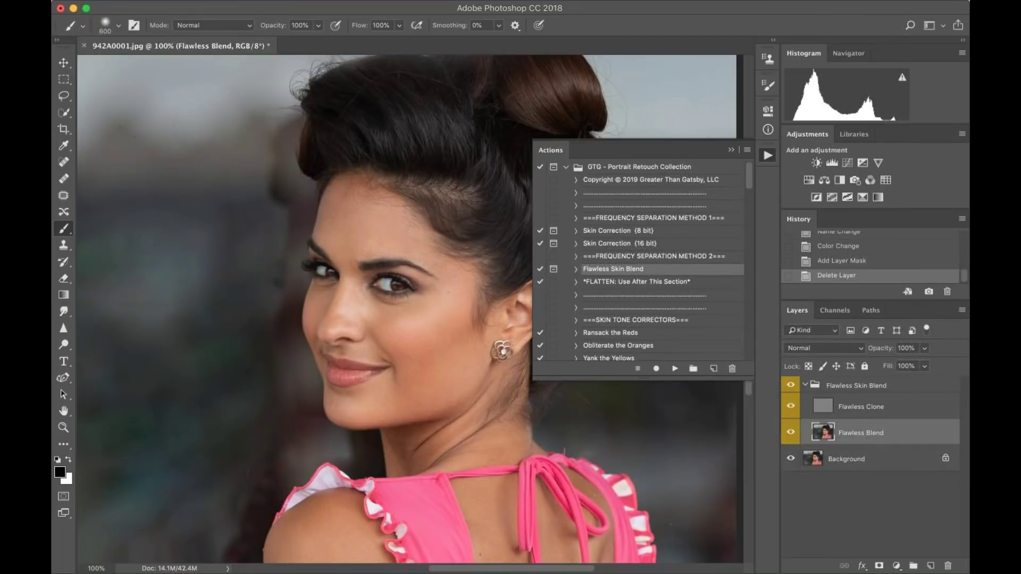
- Lasso the cheek and under-eye skin below the eye nearer the ear on the Flawless Blend layer
click(64, 97)
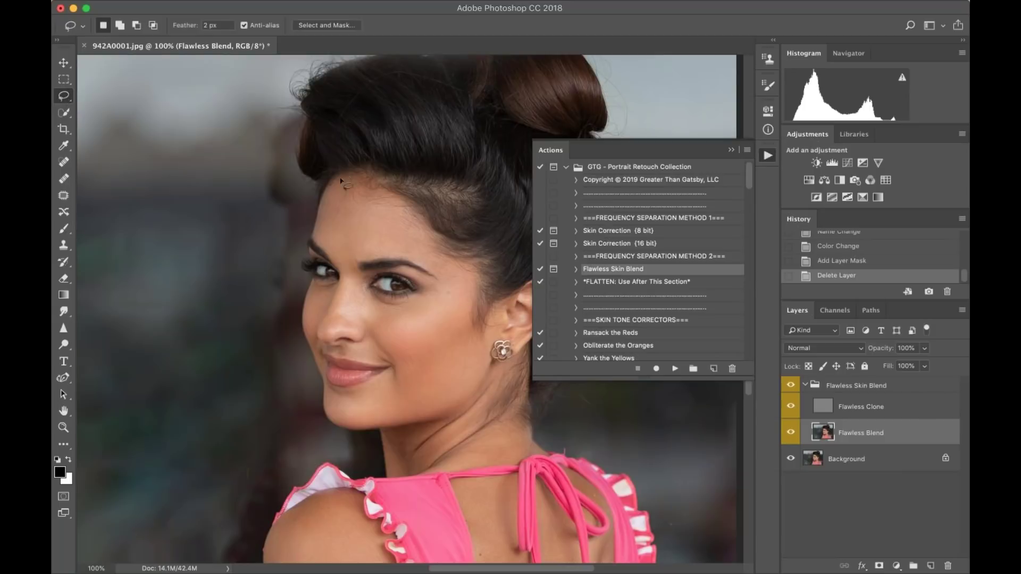
key(super+equal)
scroll(450, 261, down, 1)
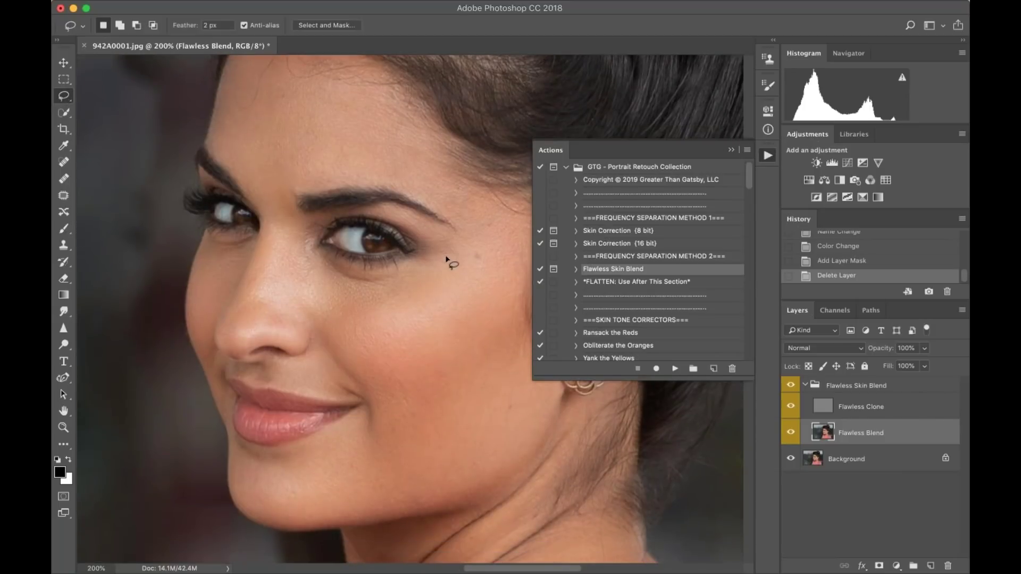
mouse_move(402, 274)
mouse_down()
mouse_move(372, 277)
mouse_move(318, 253)
mouse_move(298, 296)
mouse_move(360, 376)
mouse_up()
mouse_move(465, 482)
mouse_down()
mouse_move(507, 432)
mouse_move(520, 352)
mouse_move(512, 287)
mouse_move(476, 225)
mouse_move(432, 259)
mouse_up()
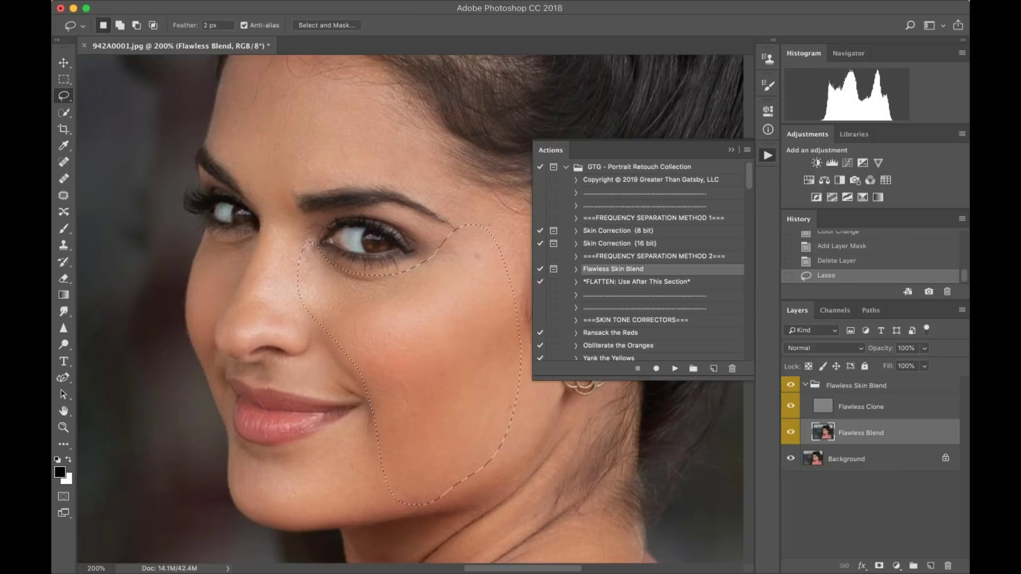
- Soften the cheek selection's edges in Quick Mask with a 26.1-pixel Gaussian Blur, ending in normal selection mode
key(q)
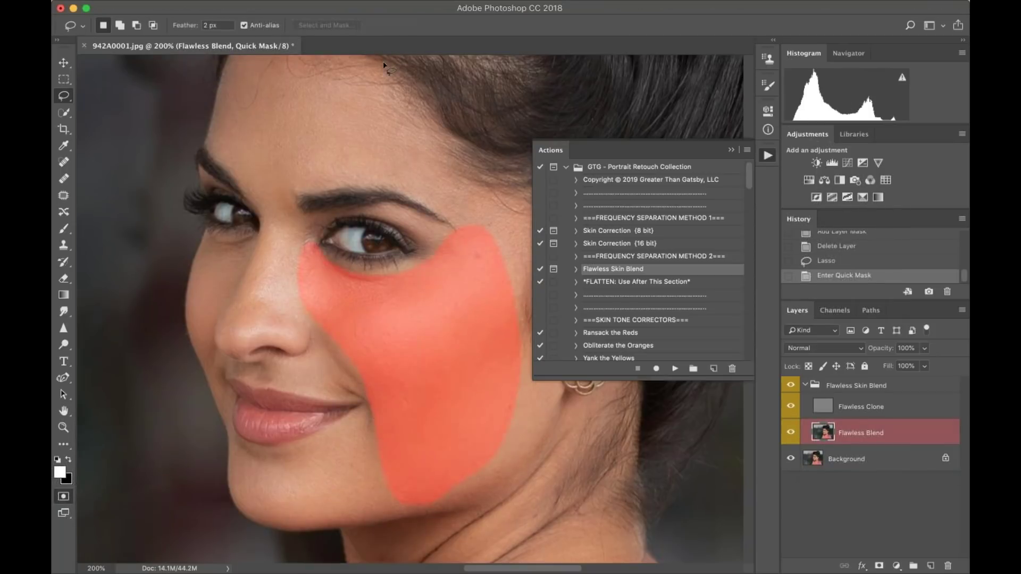
mouse_move(291, 5)
click(364, 6)
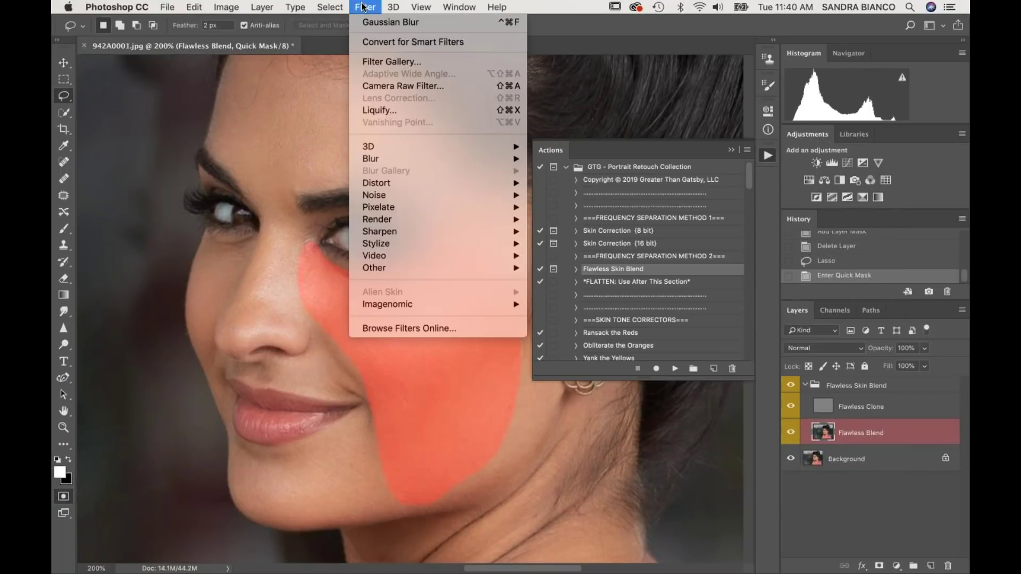
mouse_move(378, 160)
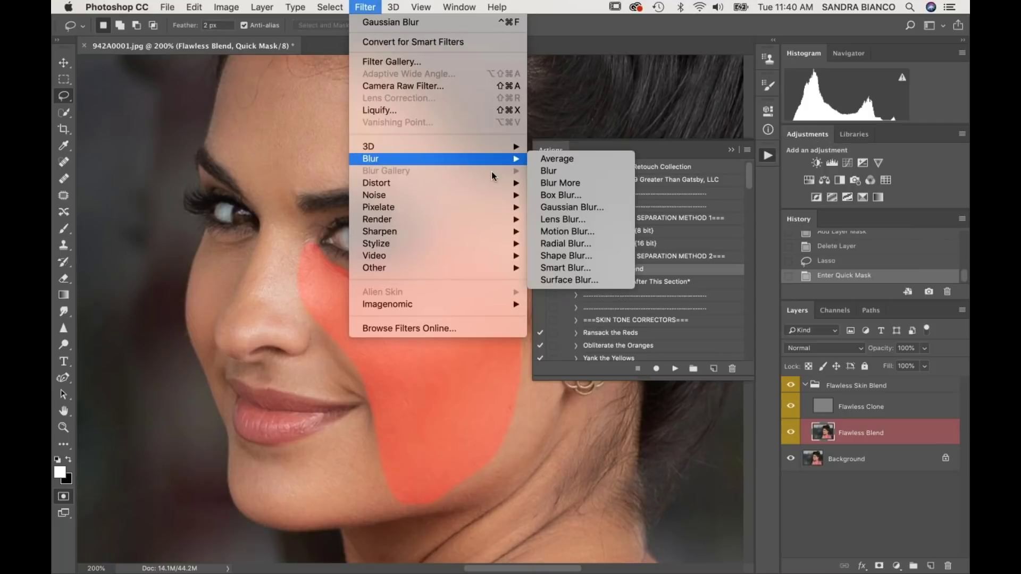
click(547, 208)
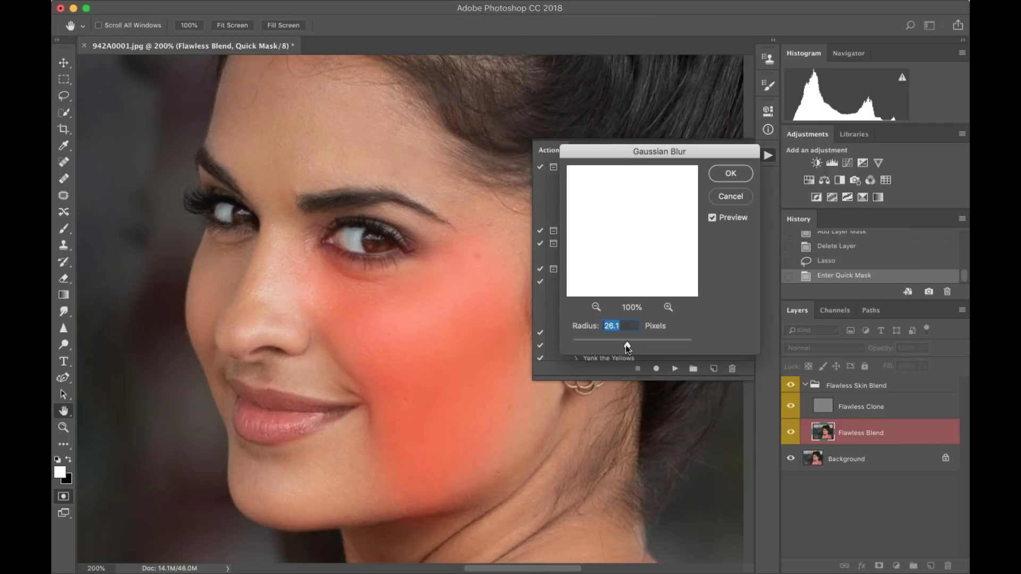
click(731, 181)
key(q)
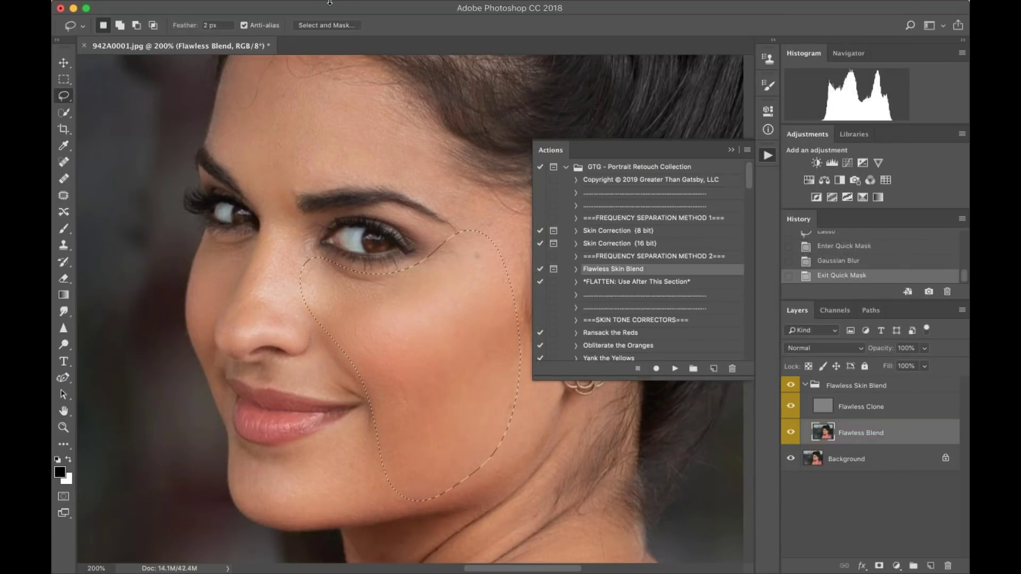
- Blur the selected cheek skin by reapplying the last Gaussian Blur, and deselect it
click(365, 7)
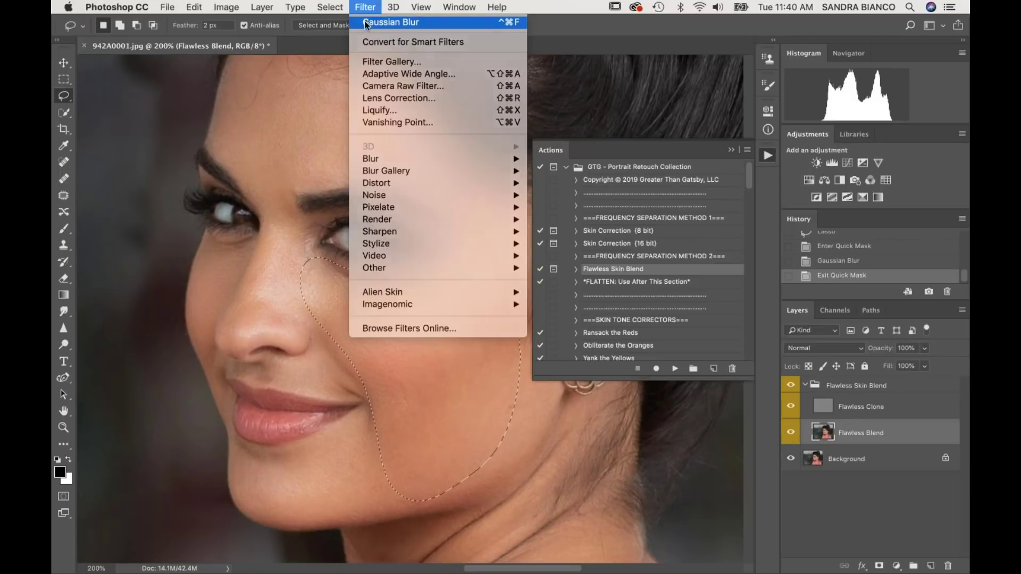
click(366, 25)
key(super+d)
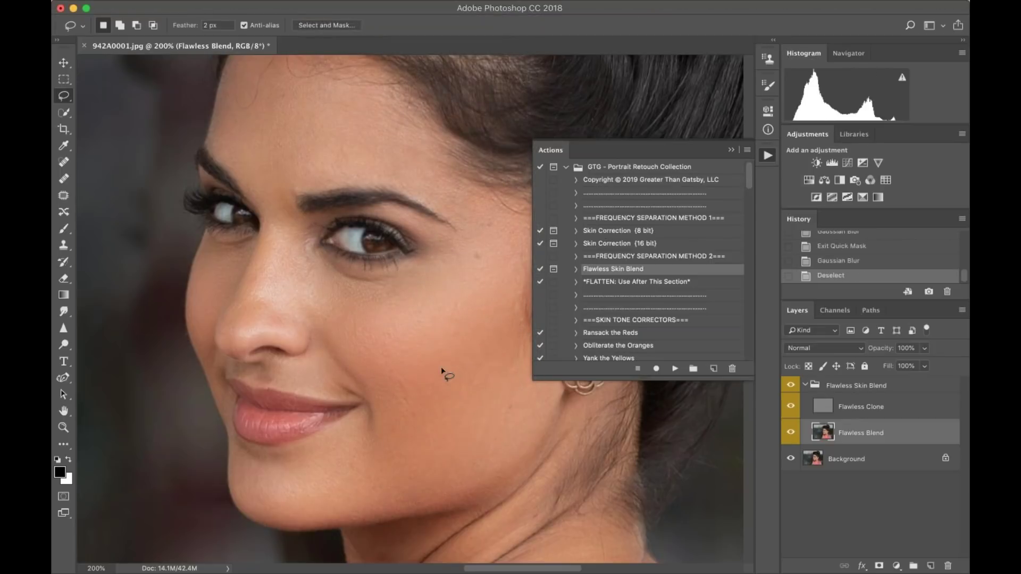
- Lasso the forehead down to between the eyebrows and soften that selection in Quick Mask with the last Gaussian Blur
key(super+minus)
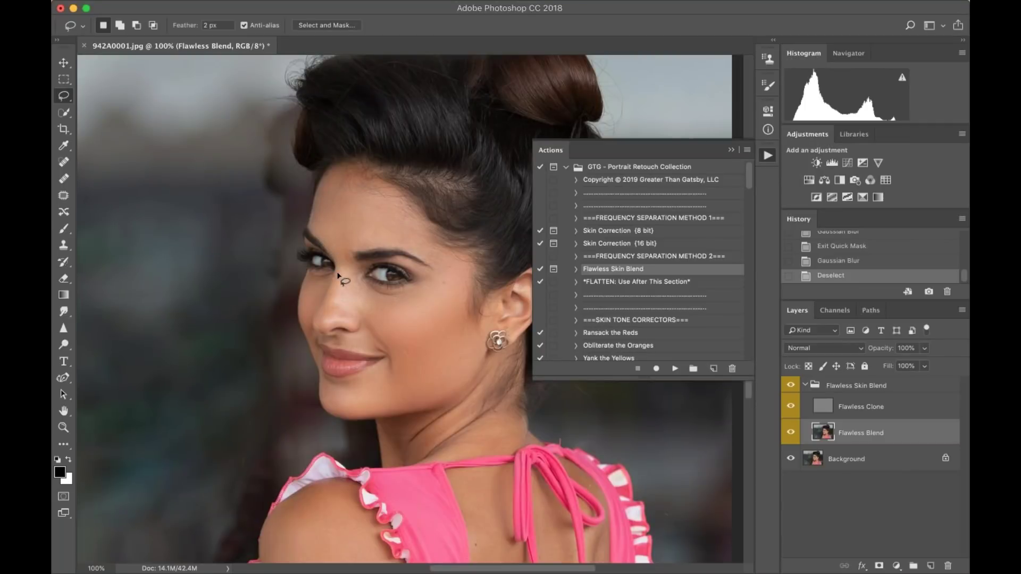
mouse_move(386, 248)
mouse_down()
mouse_move(403, 212)
mouse_move(343, 272)
mouse_up()
key(q)
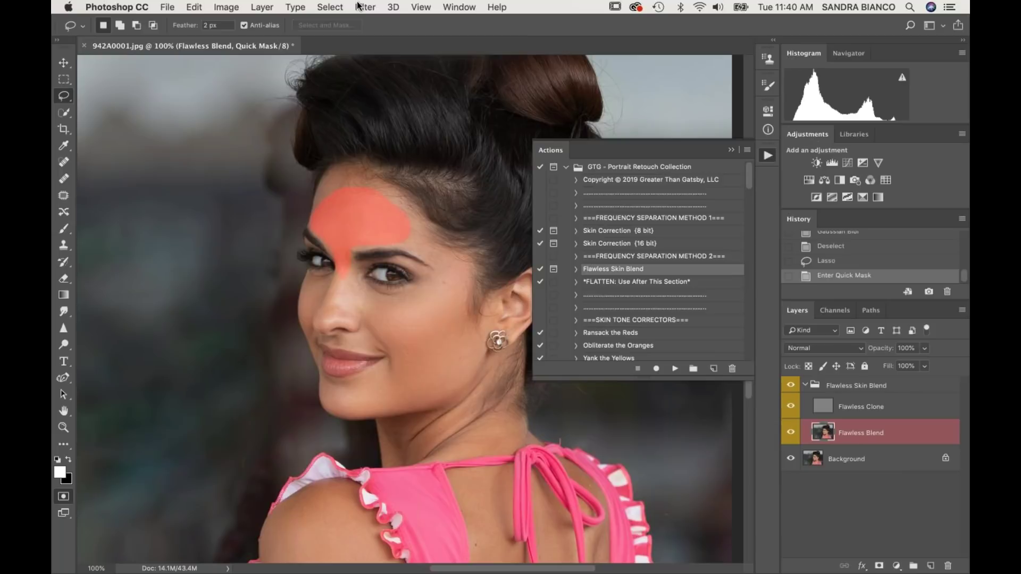
click(362, 6)
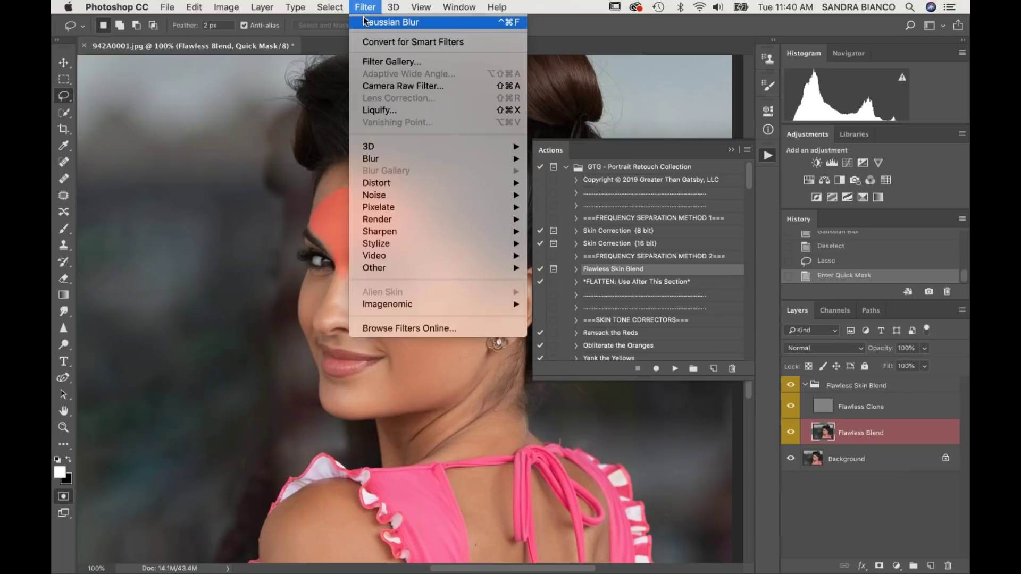
click(364, 21)
key(q)
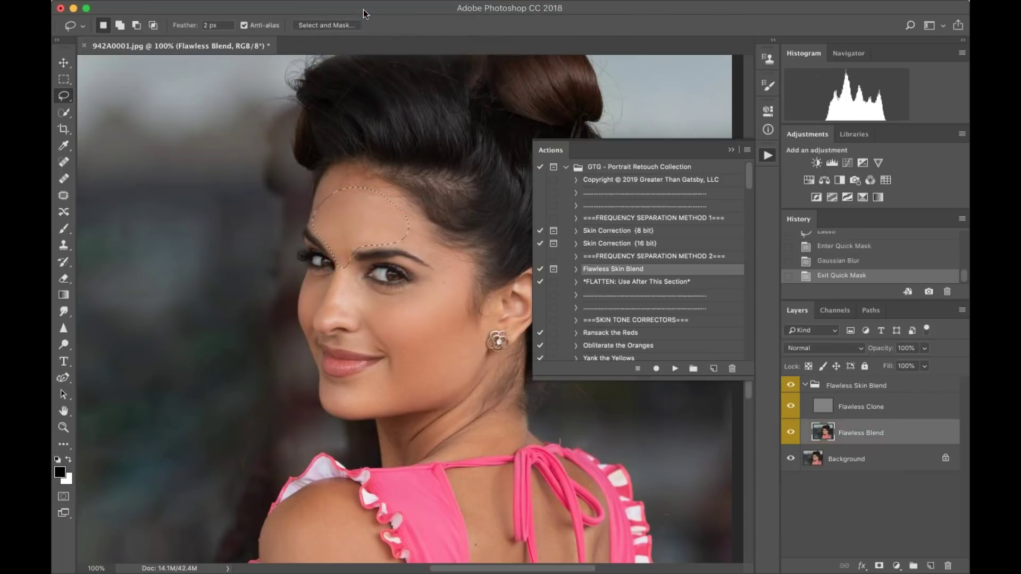
- Apply the last Gaussian Blur to the selected forehead skin and clear the selection
click(362, 7)
click(361, 22)
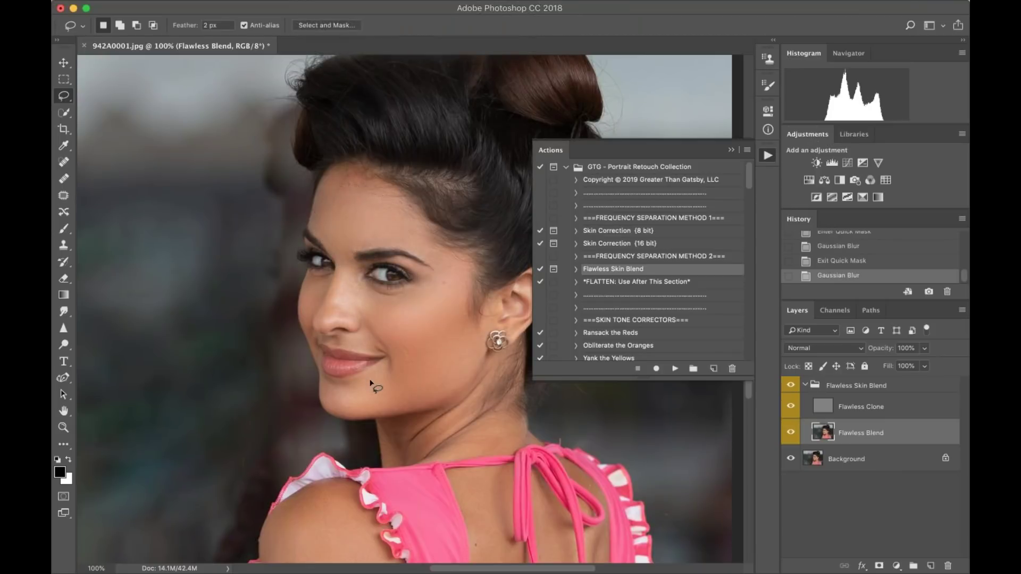
key(super+d)
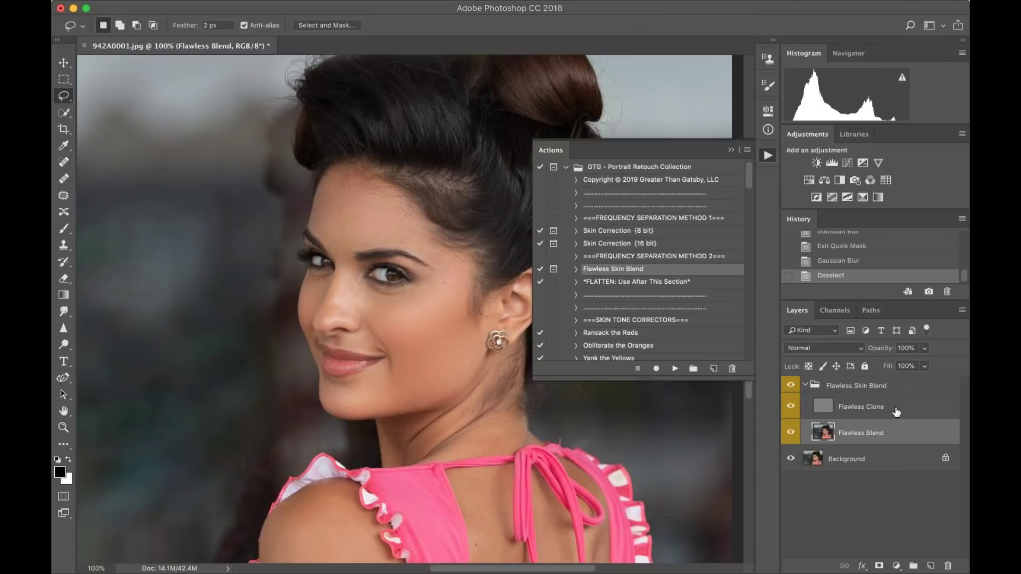
- Make the Flawless Clone layer active and set up the Clone Stamp tool with a brush size of 50
click(818, 407)
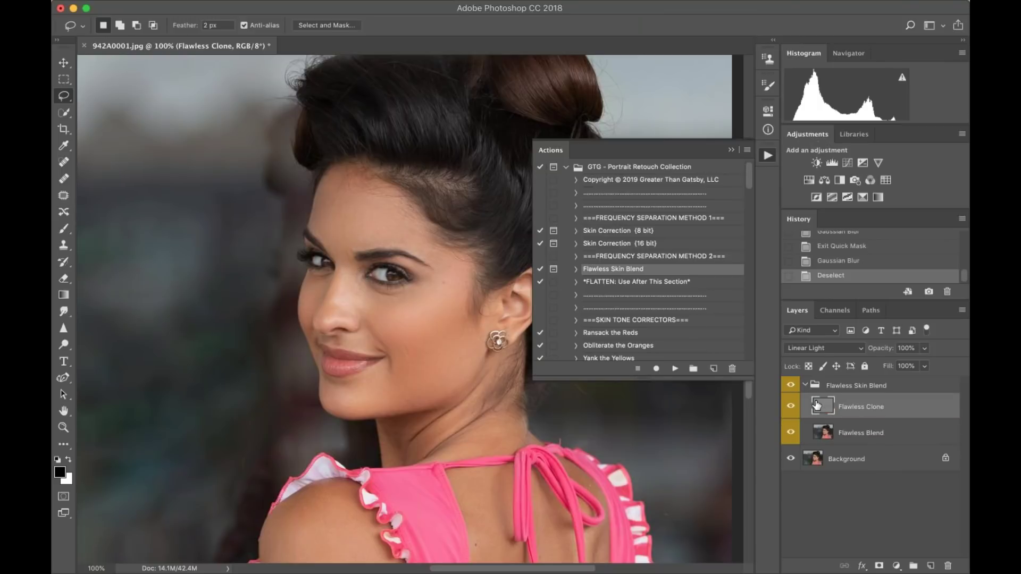
key(super+equal)
scroll(433, 312, up, 2)
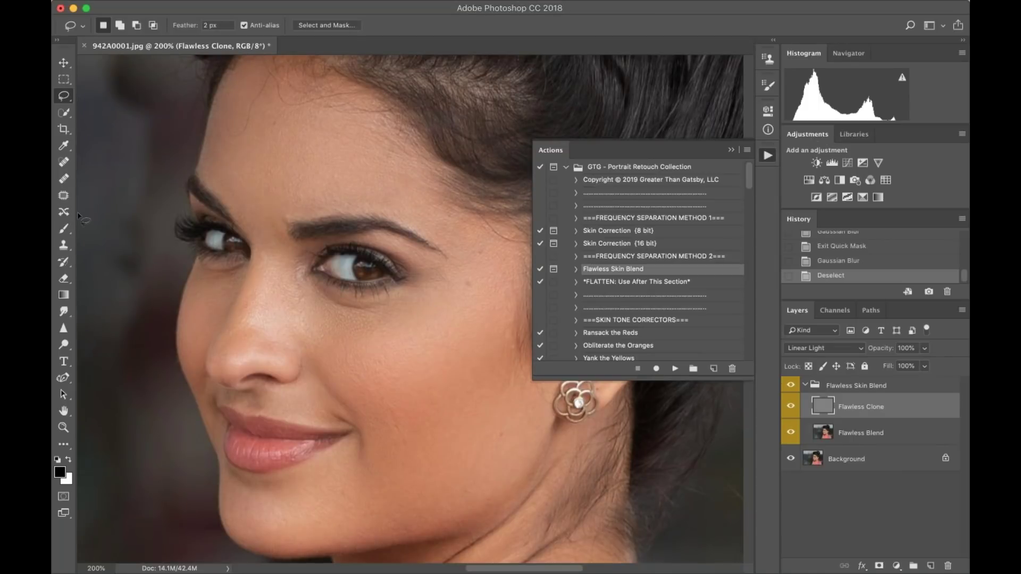
click(63, 245)
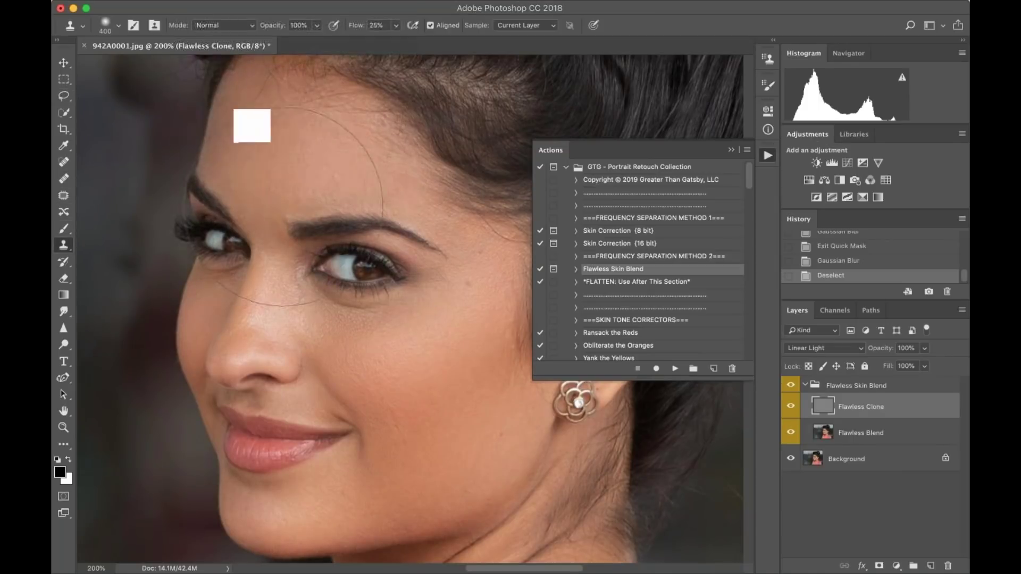
key(bracketleft)
key(bracketleft)
key(bracketleft)
key(bracketleft)
key(bracketleft)
key(bracketleft)
key(bracketleft)
key(bracketleft)
key(bracketleft)
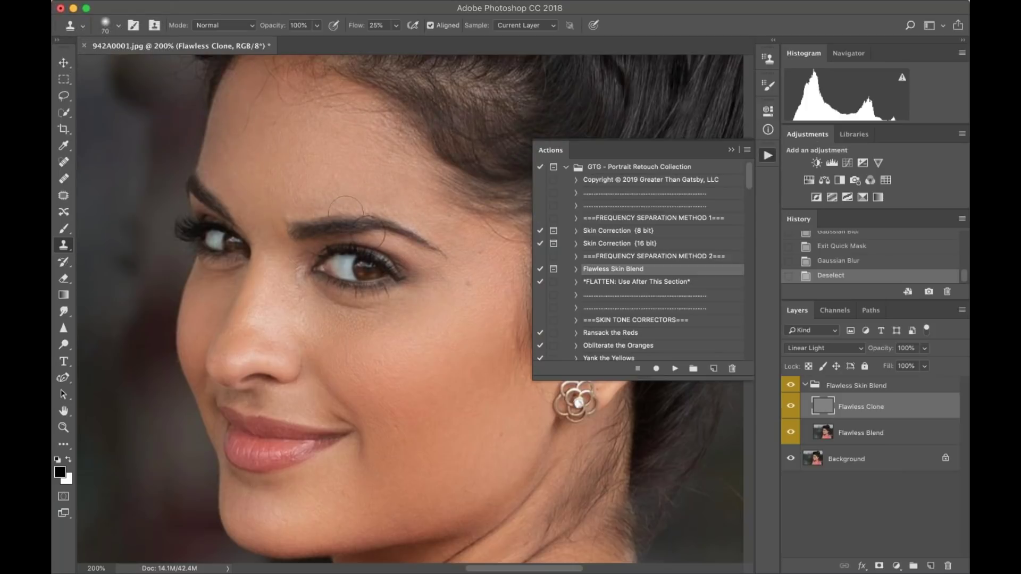
key(bracketleft)
key(bracketleft)
- Clone clean skin texture over the small spots beside the eye, on the cheek and on the nose
alt+click(463, 302)
drag(466, 292, 465, 289)
scroll(446, 424, down, 3)
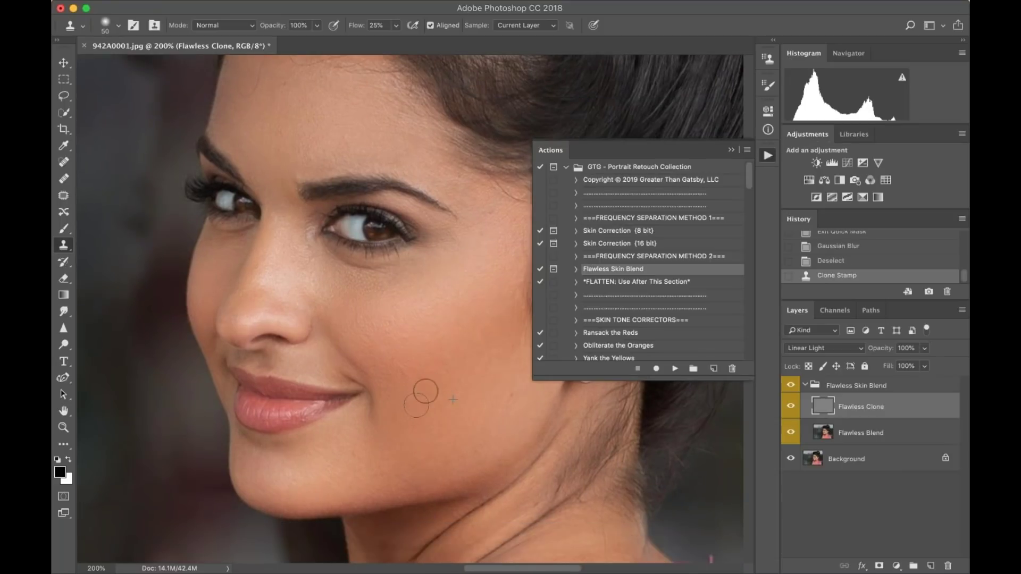
drag(406, 347, 402, 369)
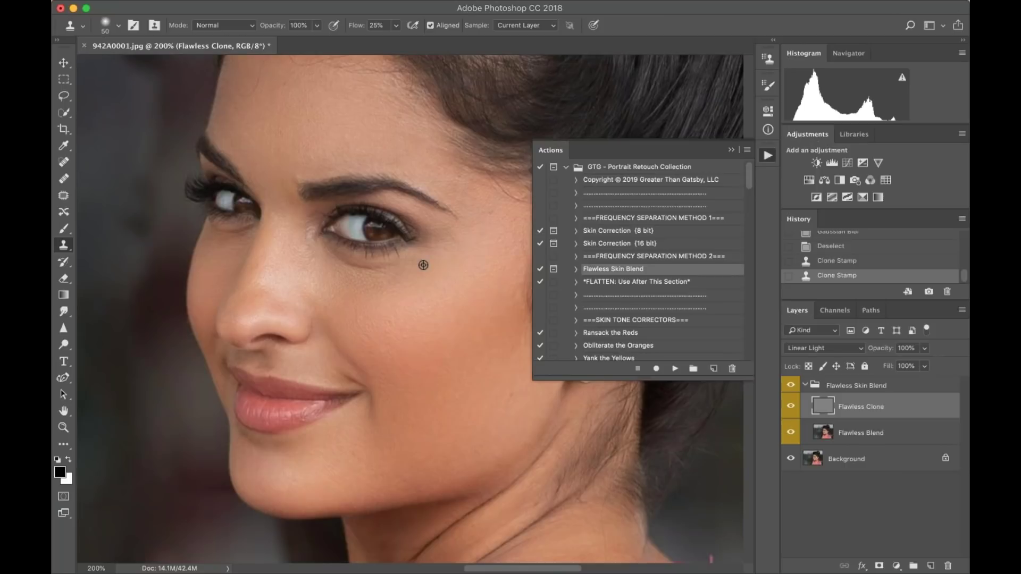
alt+click(244, 317)
drag(231, 322, 231, 318)
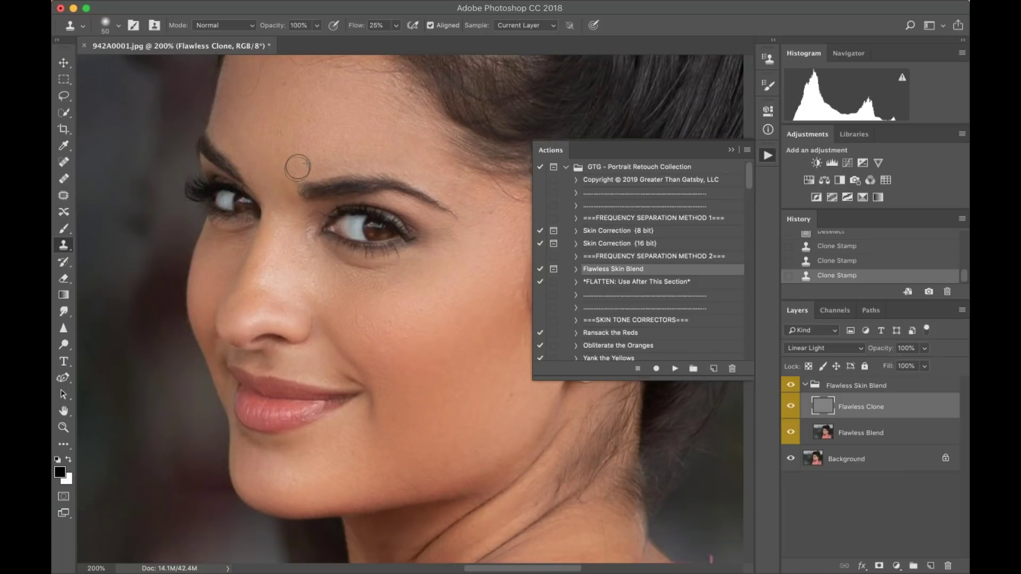
- Clone clean skin texture over the area between the eyebrows, the nose bridge and the inner eye corner
drag(285, 166, 310, 180)
click(289, 246)
alt+click(312, 268)
mouse_move(311, 253)
mouse_down()
mouse_move(309, 225)
mouse_move(296, 240)
mouse_move(312, 214)
mouse_move(293, 235)
mouse_move(315, 232)
mouse_up()
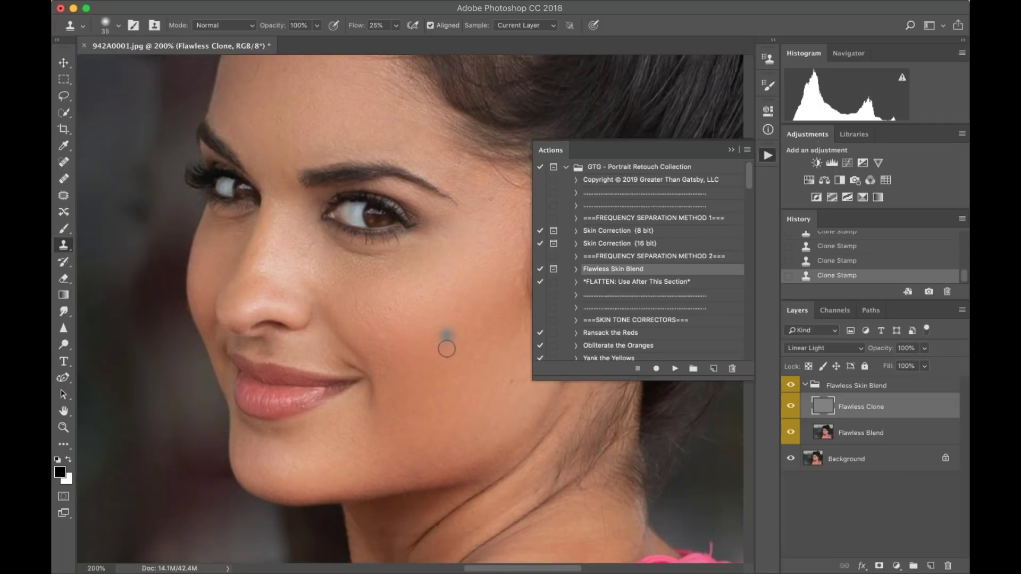
- Flatten the retouched image into a single Background layer
key(super+0)
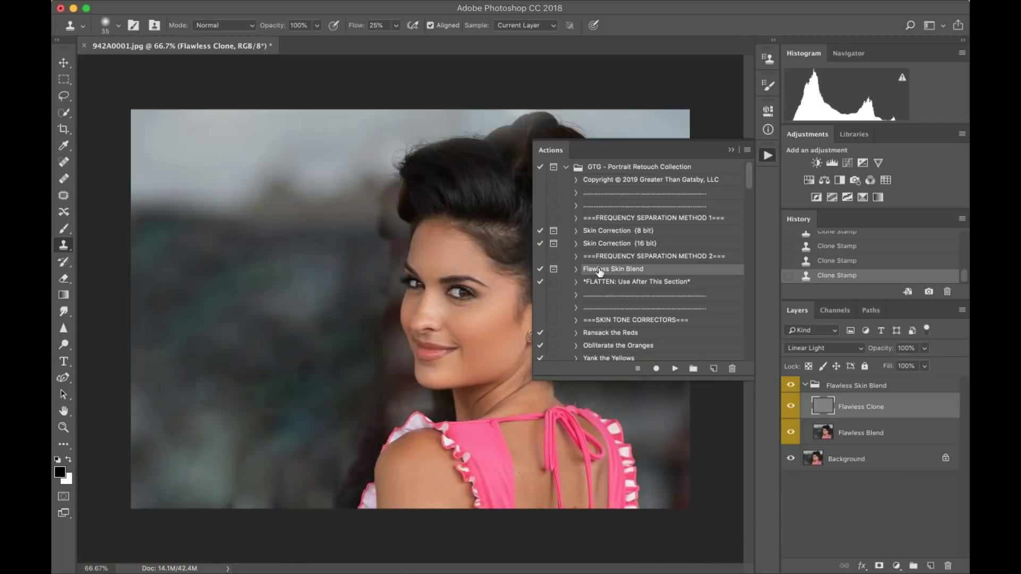
click(732, 151)
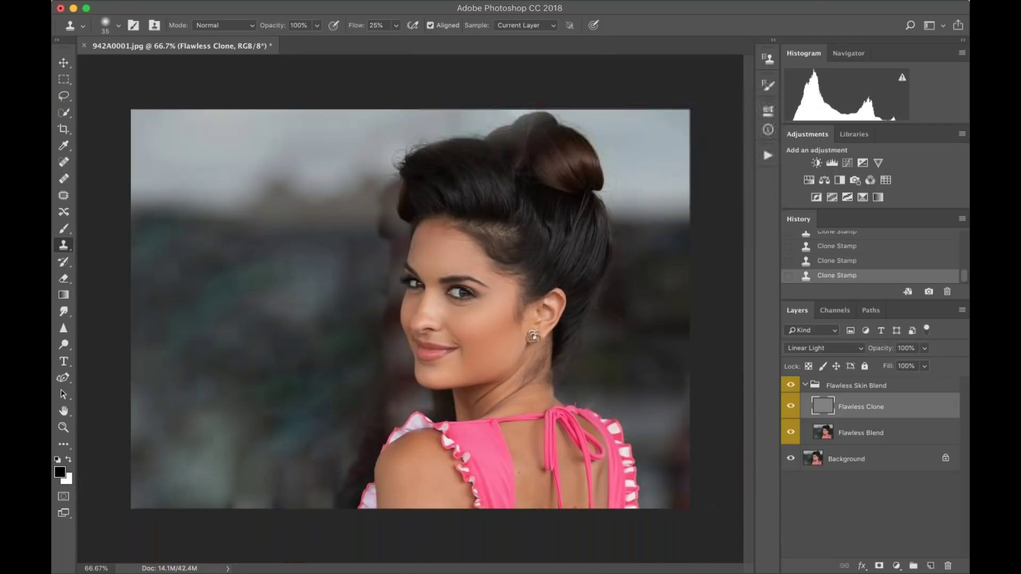
click(767, 157)
scroll(656, 286, down, 2)
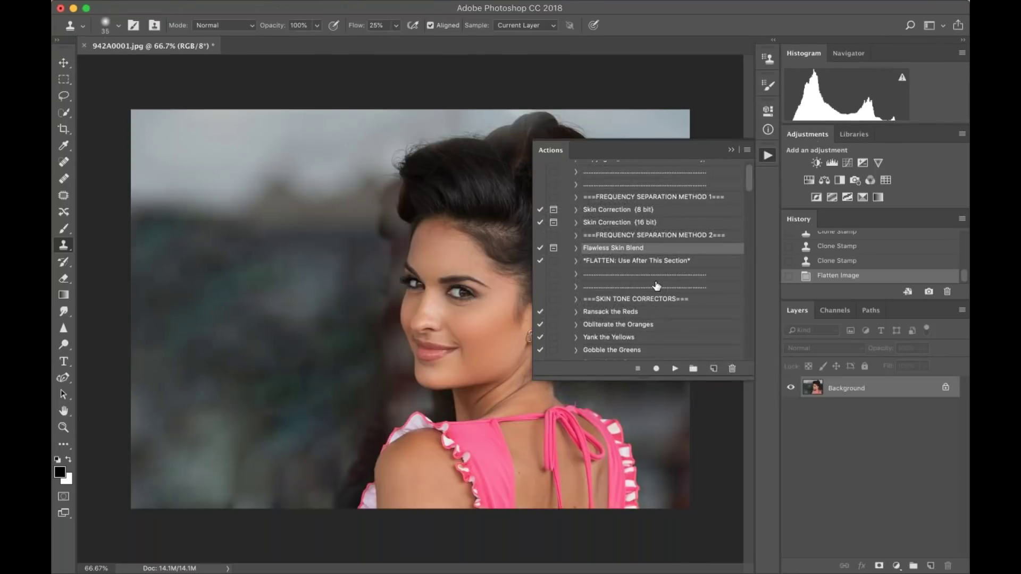
- Run the Natural Beauty Smoother action from the Skin Softening & Detail section
scroll(657, 286, down, 10)
scroll(657, 286, down, 2)
scroll(657, 298, down, 2)
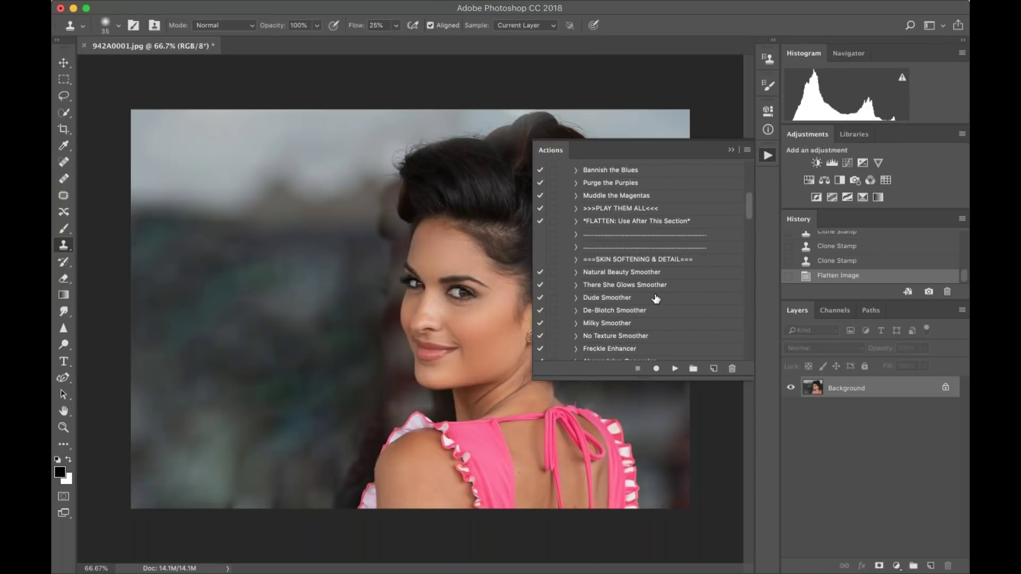
scroll(656, 299, down, 1)
click(610, 318)
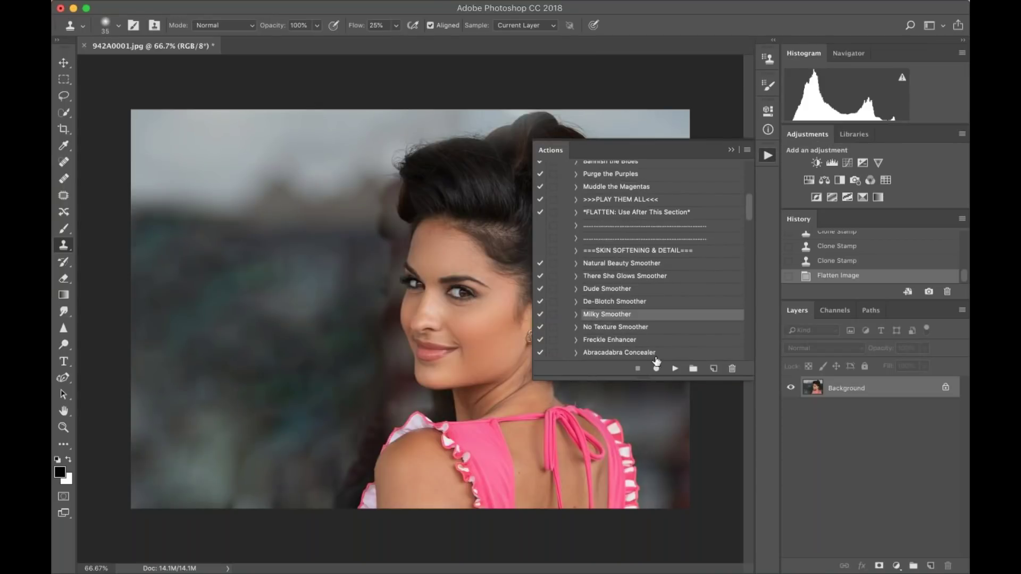
click(631, 265)
click(675, 370)
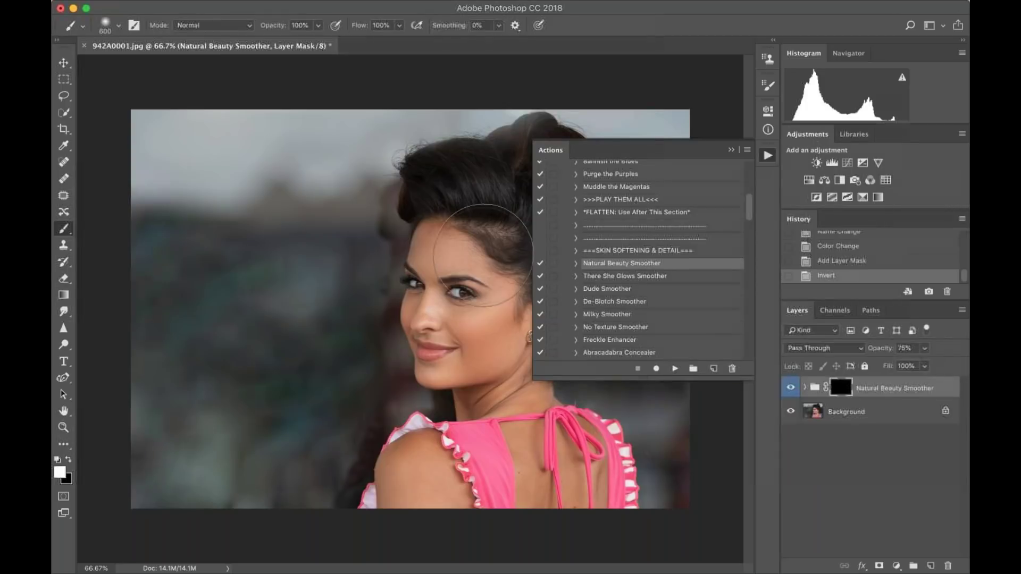
- Reveal the Natural Beauty Smoother on the forehead and cheek by painting white on its mask with a 150 px brush
scroll(460, 271, right, 3)
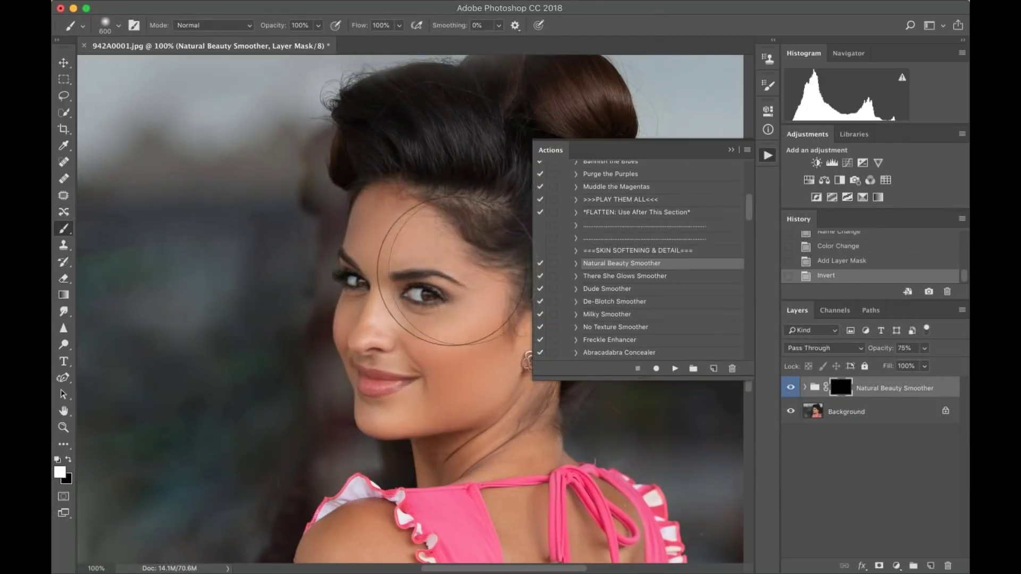
key(bracketleft)
key(bracketleft)
click(444, 239)
mouse_move(423, 334)
mouse_down()
mouse_move(455, 388)
mouse_move(484, 374)
mouse_up()
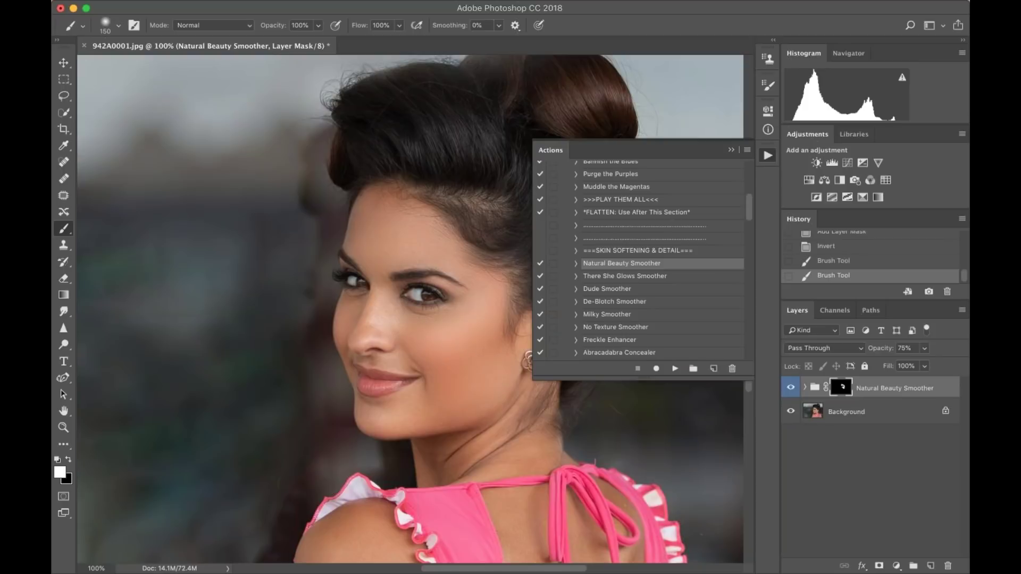
- Paint the smoothing onto the chin and nose with an 80 px brush on the same mask
key(bracketleft)
drag(383, 417, 379, 409)
drag(379, 322, 379, 298)
- Enlarge the brush to about 200 px and paint the smoothing over the bare shoulder
scroll(425, 420, down, 5)
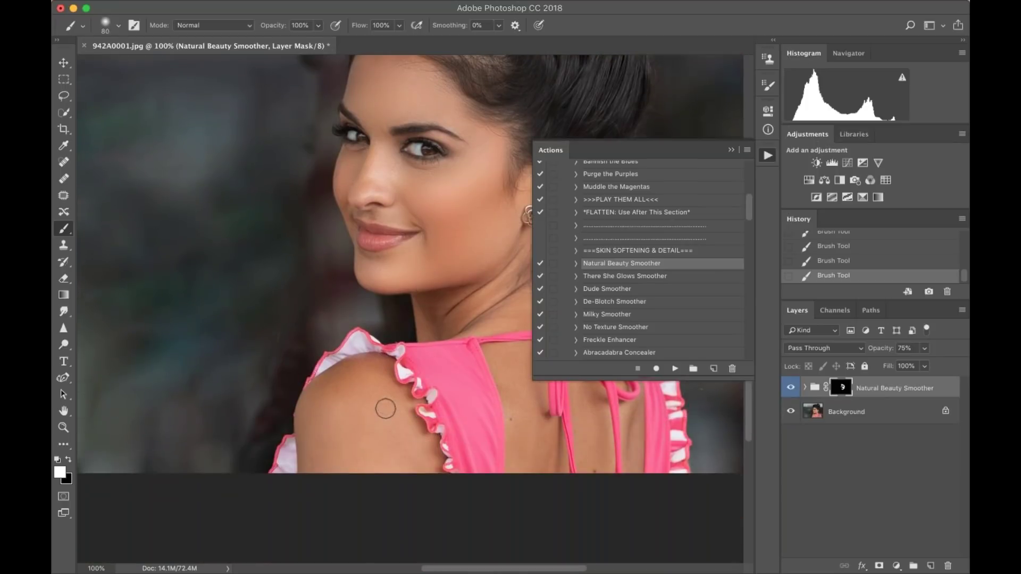
key(bracketright)
key(bracketright)
key(bracketright)
key(bracketright)
key(bracketright)
key(bracketright)
- Paint the smoothing over the neck and the exposed back, reducing the brush to 125 px for the narrow areas
scroll(436, 441, right, 3)
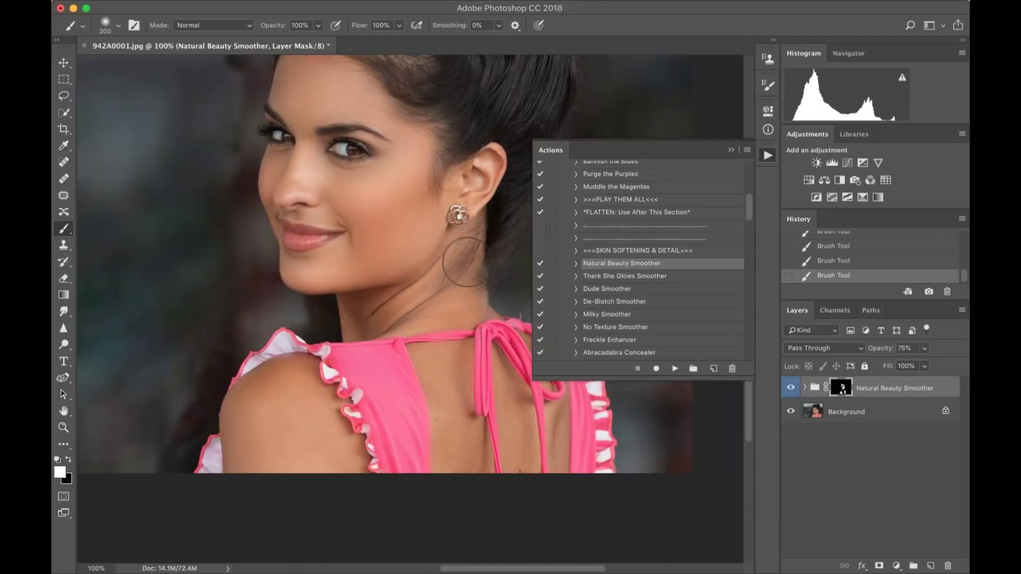
scroll(441, 409, right, 2)
key(bracketleft)
key(bracketleft)
key(bracketleft)
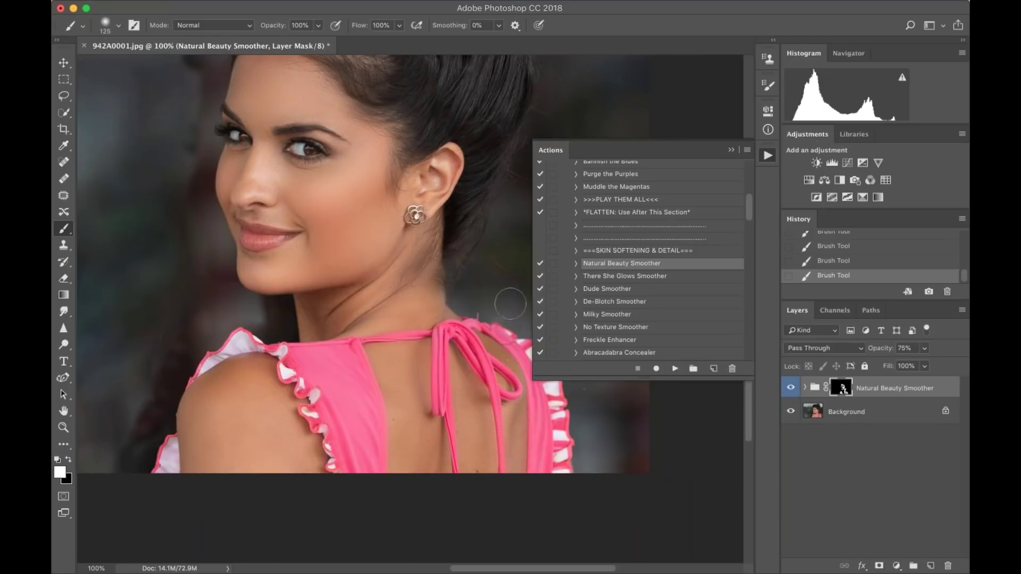
scroll(456, 257, up, 5)
scroll(456, 257, left, 4)
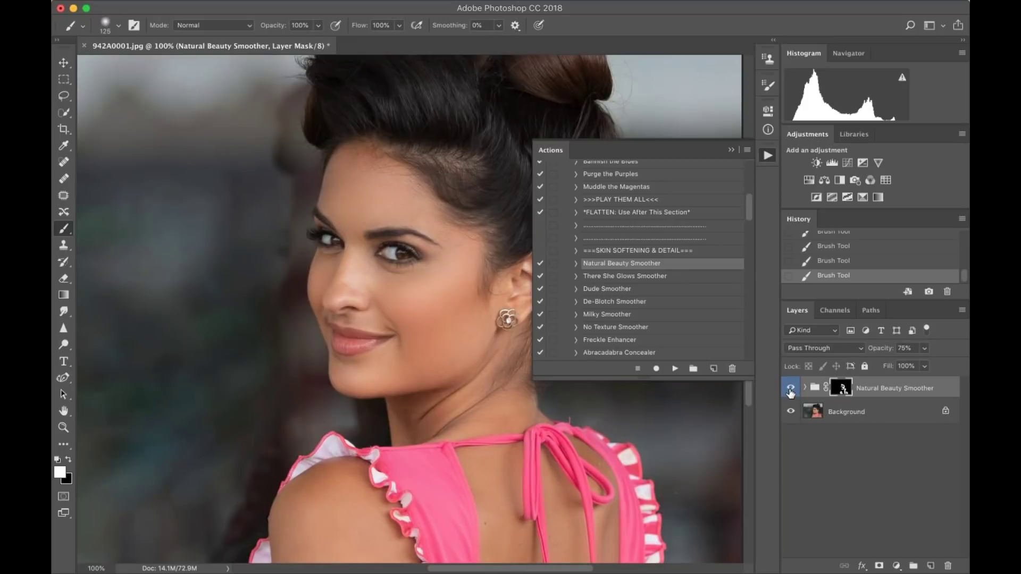
key(super+minus)
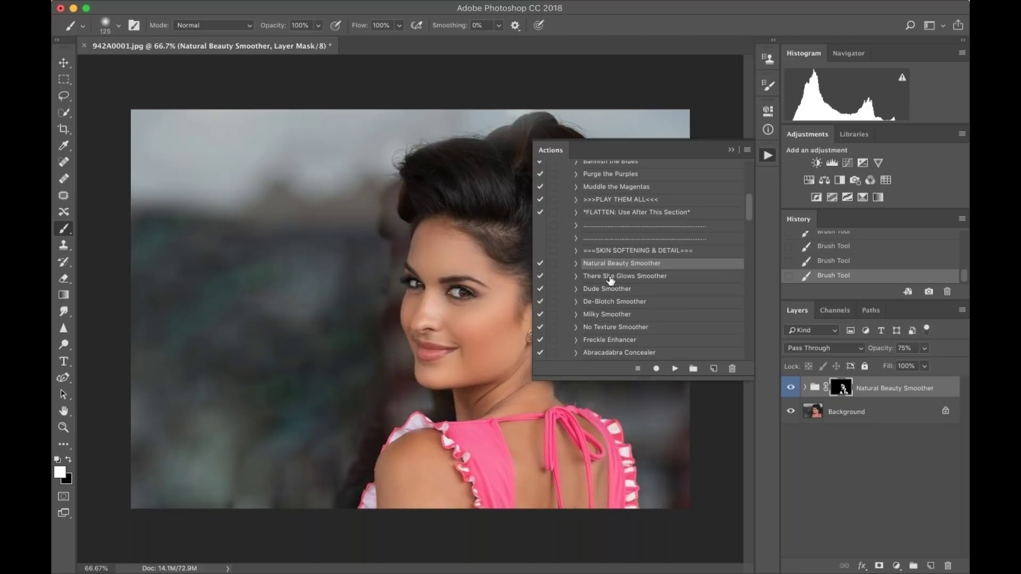
- Flatten the smoothed image and run the Abracadabra Concealer action
scroll(636, 284, down, 1)
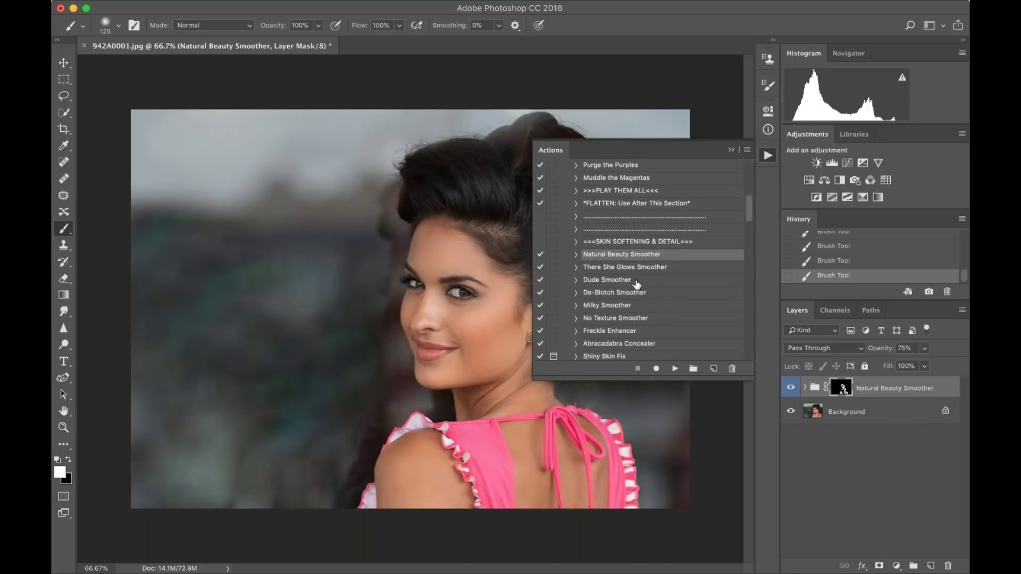
scroll(636, 284, down, 4)
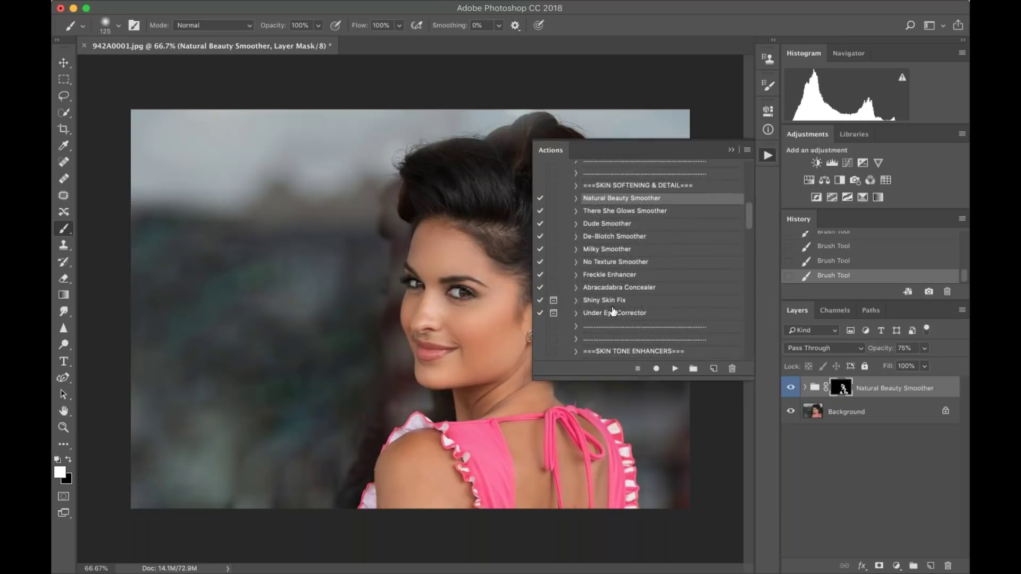
key(super+shift+e)
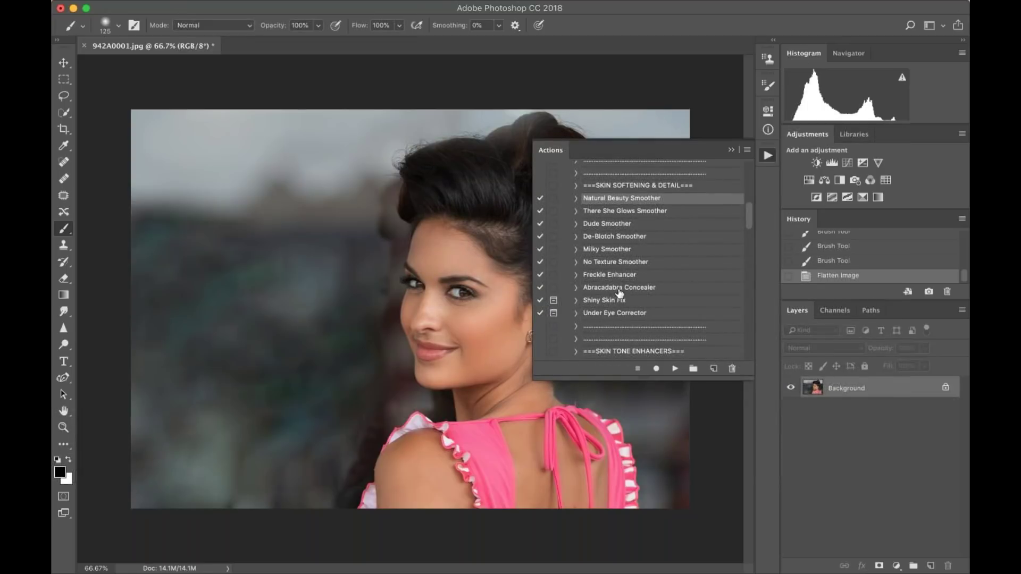
click(618, 290)
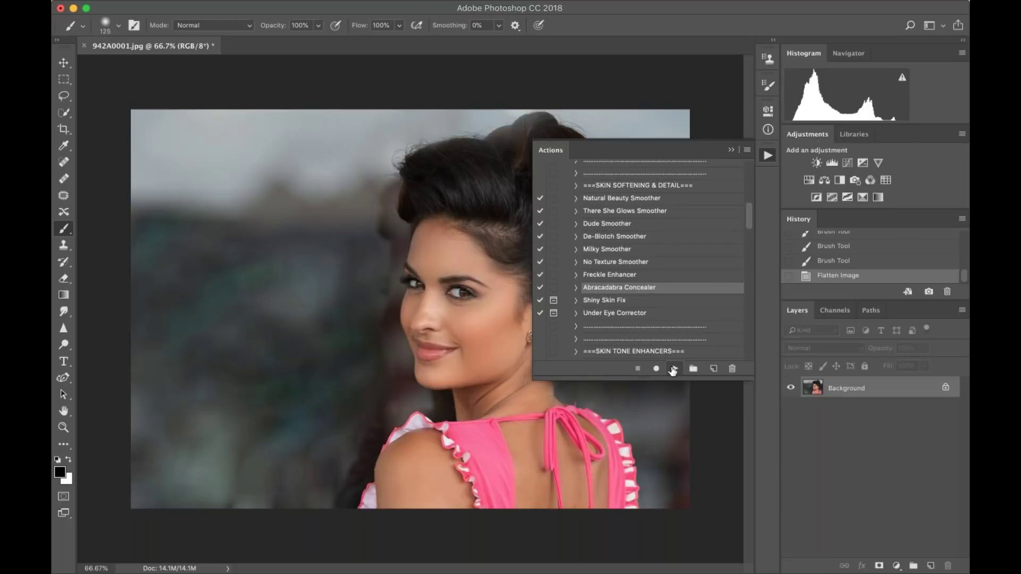
click(672, 368)
- Reveal the Abracadabra Concealer over spots on the forehead with a white 50 px brush
key(bracketleft)
key(bracketleft)
key(bracketleft)
key(bracketleft)
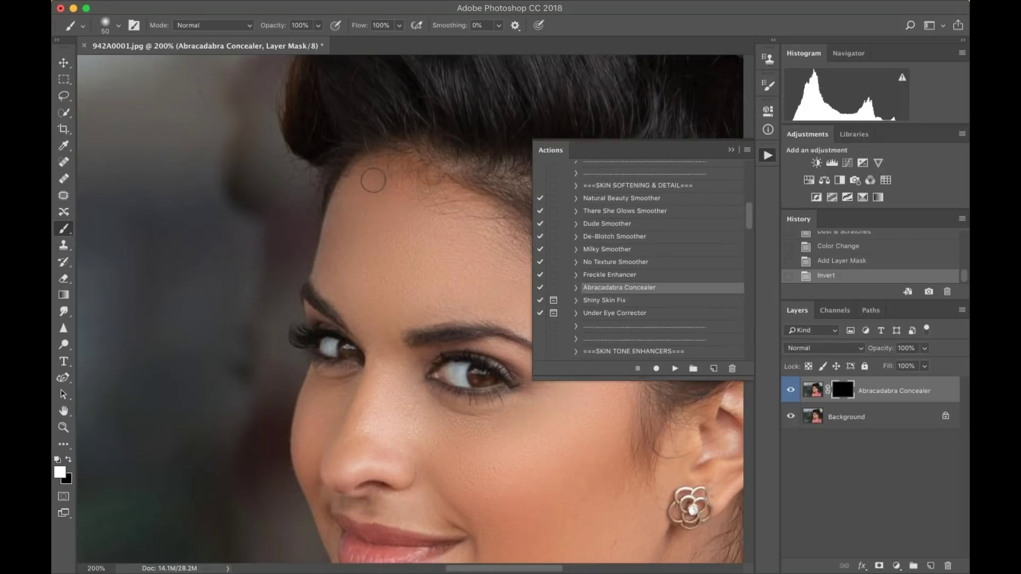
click(354, 236)
click(429, 218)
- Paint the concealer over the under-eye skin beside the nose, checking the cheek and jaw for remaining spots
mouse_move(454, 422)
mouse_down()
mouse_move(504, 418)
mouse_move(458, 422)
mouse_move(411, 396)
mouse_up()
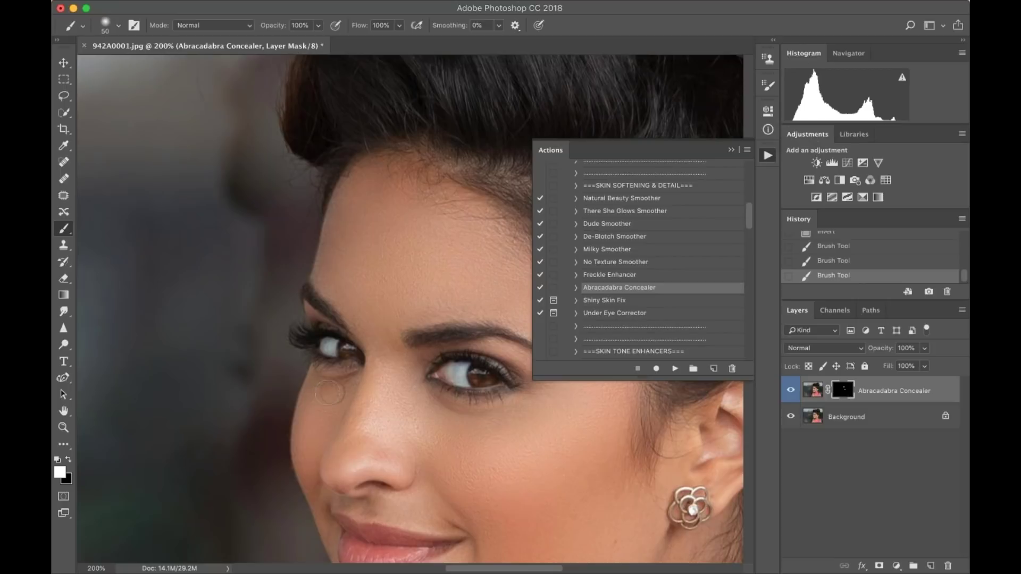
click(410, 401)
scroll(415, 396, down, 3)
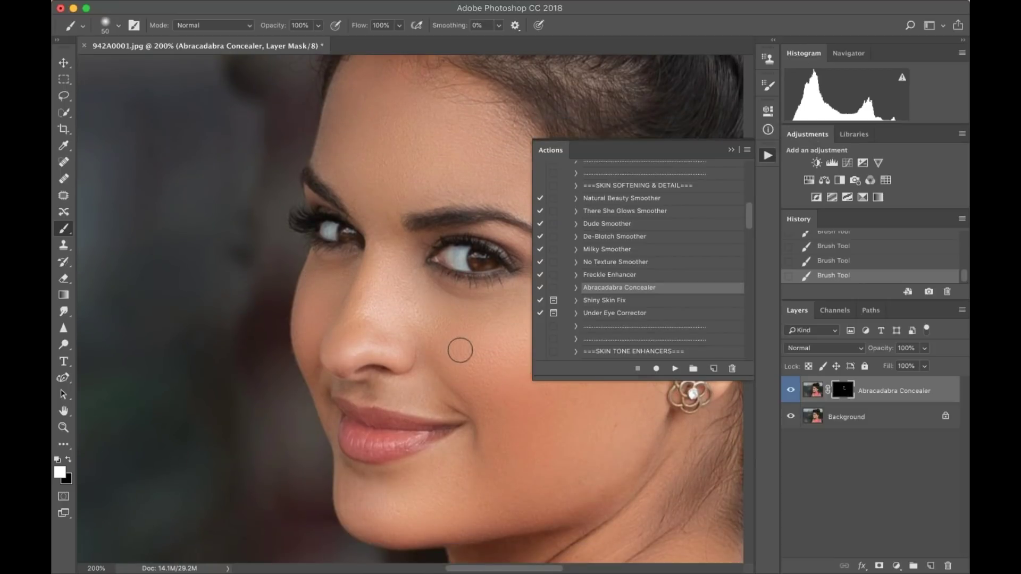
scroll(458, 351, down, 1)
scroll(458, 351, right, 1)
scroll(472, 419, right, 5)
scroll(472, 420, up, 2)
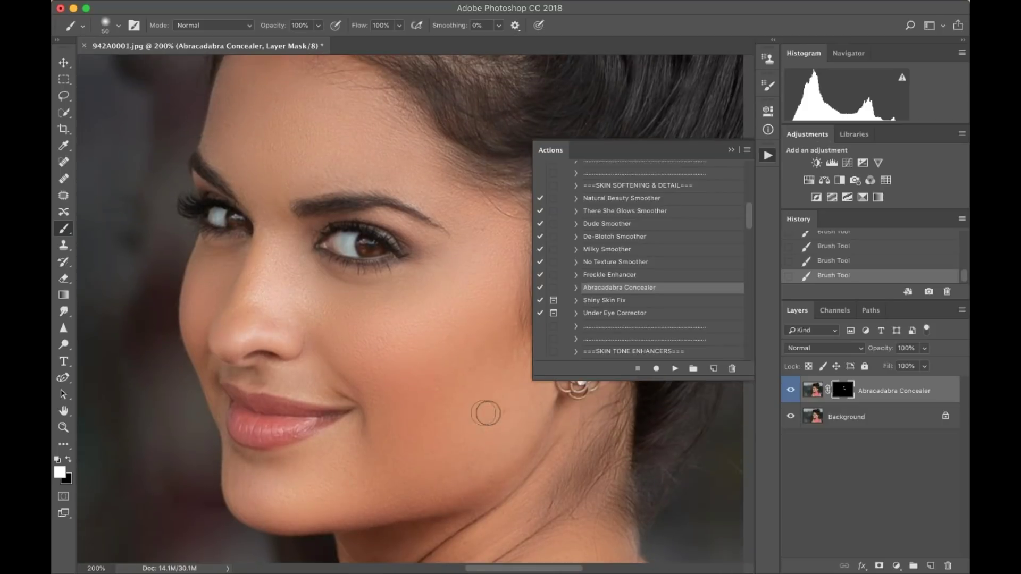
- Flatten the concealed image and run the Skin Tone Palette action from the Skin Tone Enhancers section
key(super+minus)
key(super+minus)
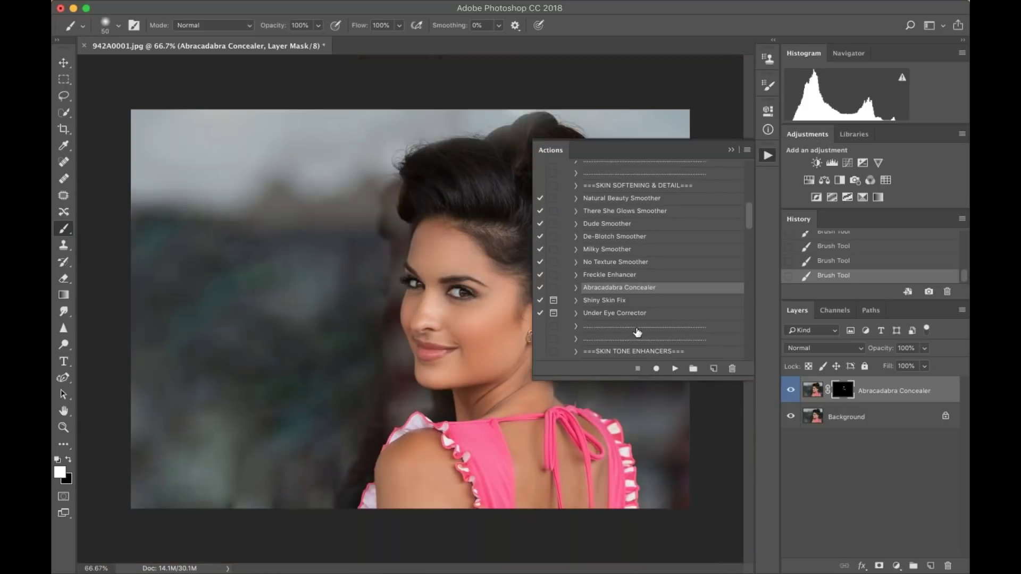
scroll(638, 332, down, 3)
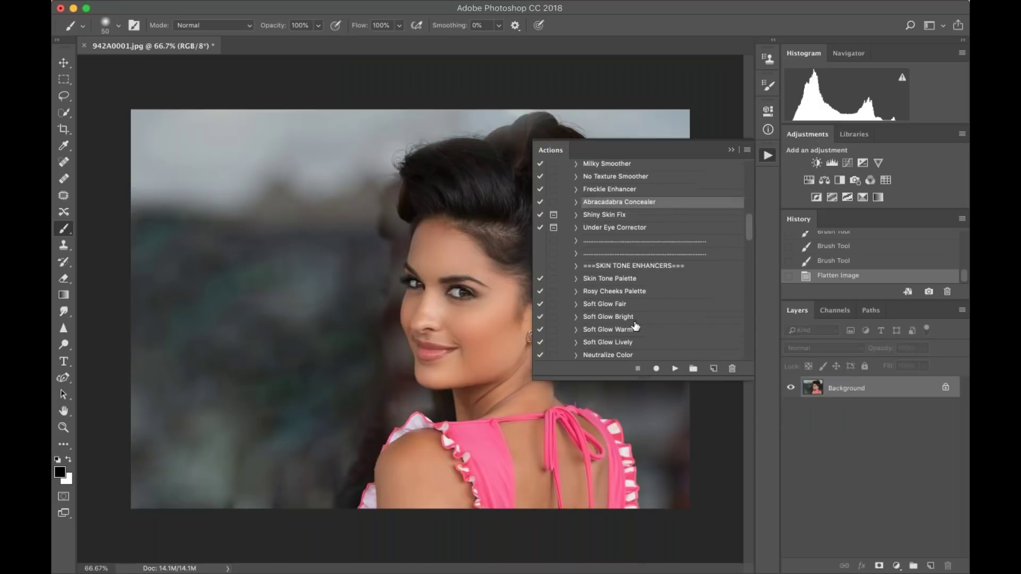
click(635, 283)
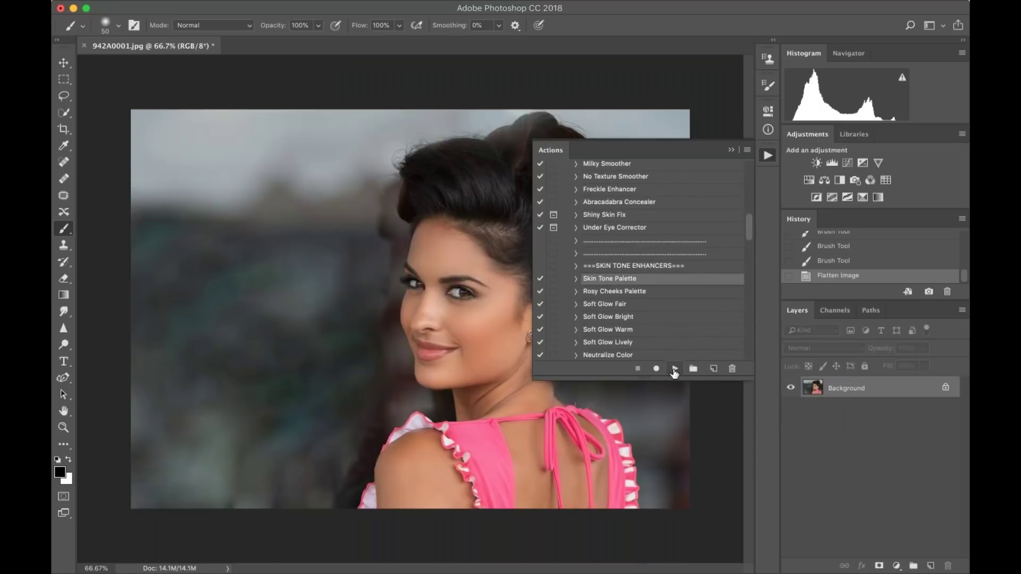
click(675, 368)
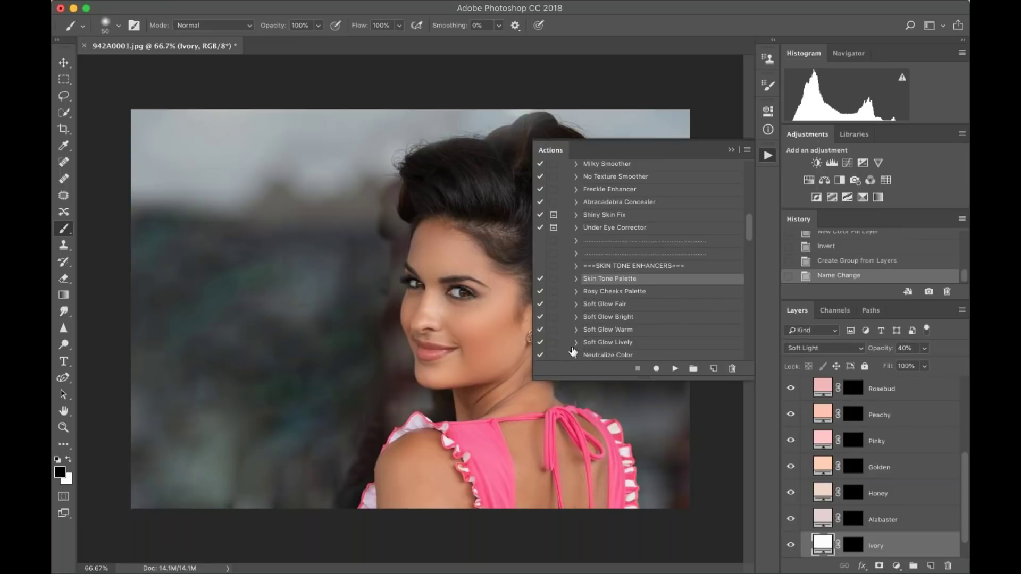
- Target the Chestnut layer's mask and paint the tone over the cheek with an enlarged white brush
click(730, 152)
scroll(856, 475, up, 2)
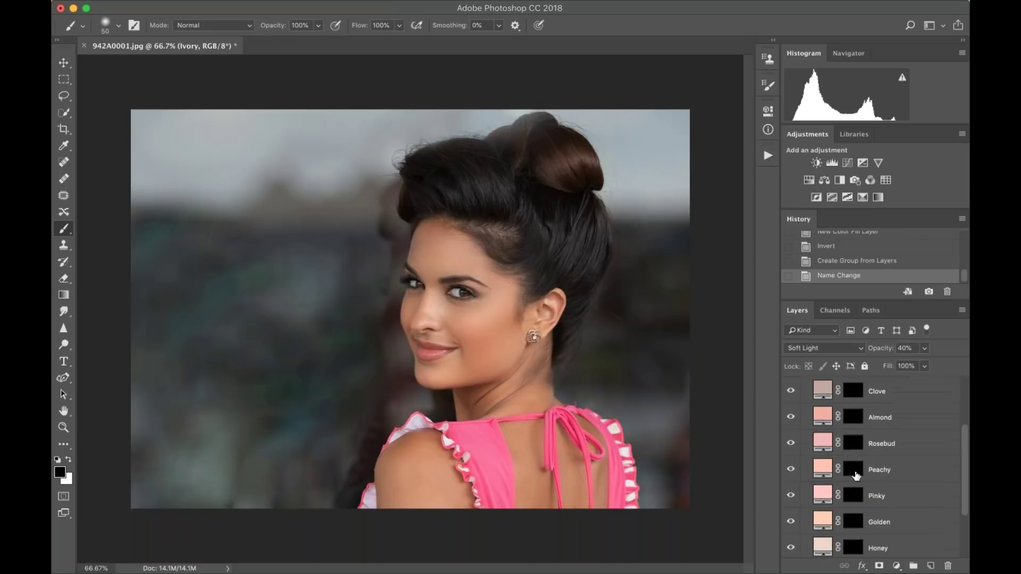
scroll(849, 428, up, 2)
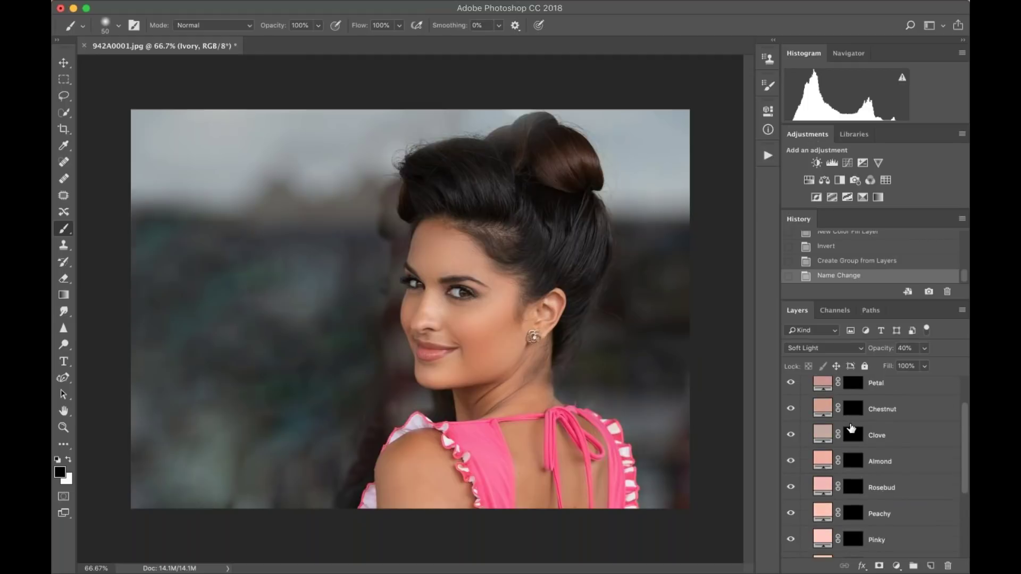
click(852, 410)
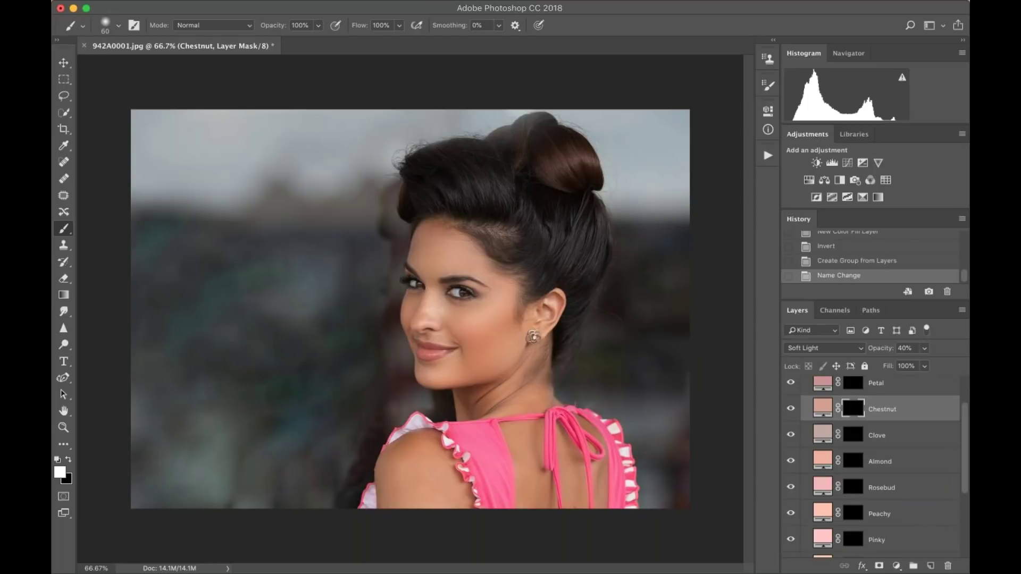
key(bracketright)
key(bracketright)
key(bracketright)
key(bracketright)
key(bracketright)
mouse_move(485, 321)
mouse_down()
mouse_move(444, 312)
mouse_move(462, 323)
mouse_move(480, 359)
mouse_move(514, 341)
mouse_move(494, 360)
mouse_move(507, 304)
mouse_move(469, 322)
mouse_move(497, 293)
mouse_up()
- Reduce the brush to 100 px and paint the Chestnut tone around the nose and mouth
key(bracketleft)
key(bracketleft)
key(bracketleft)
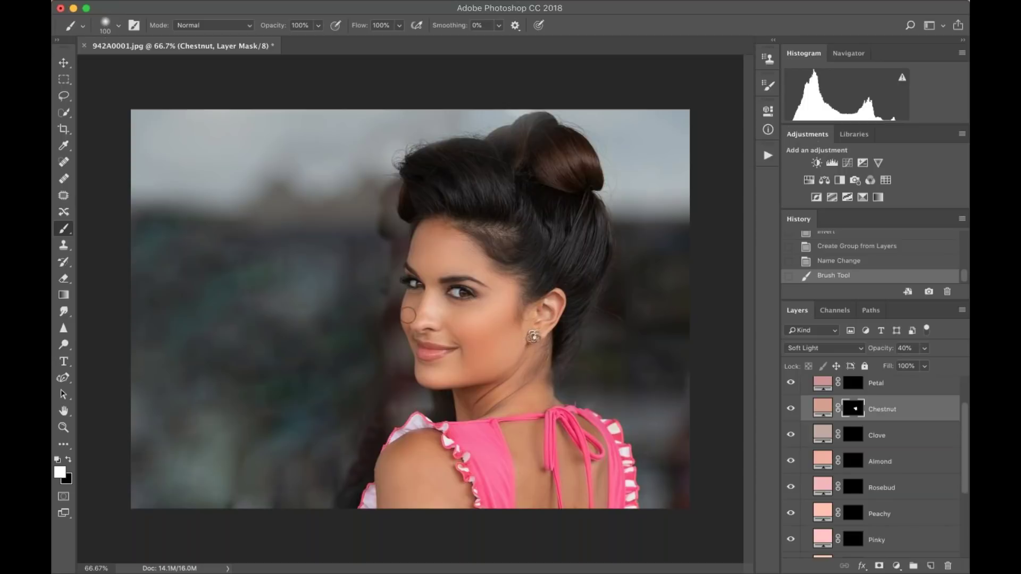
drag(424, 302, 454, 340)
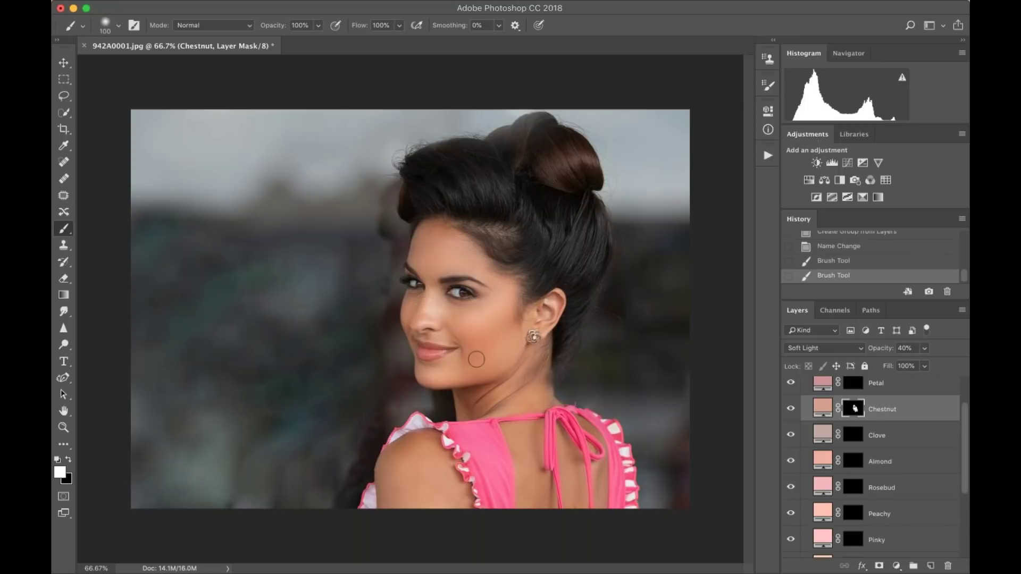
- Paint the Chestnut tone over the bare shoulder with a larger brush
key(super+minus)
key(bracketright)
key(bracketright)
key(bracketright)
key(bracketright)
key(bracketright)
key(bracketright)
drag(416, 448, 503, 413)
- Paint the Chestnut tone over the exposed back between the dress straps with a 150 px brush
key(super+plus)
key(bracketleft)
key(bracketleft)
key(bracketleft)
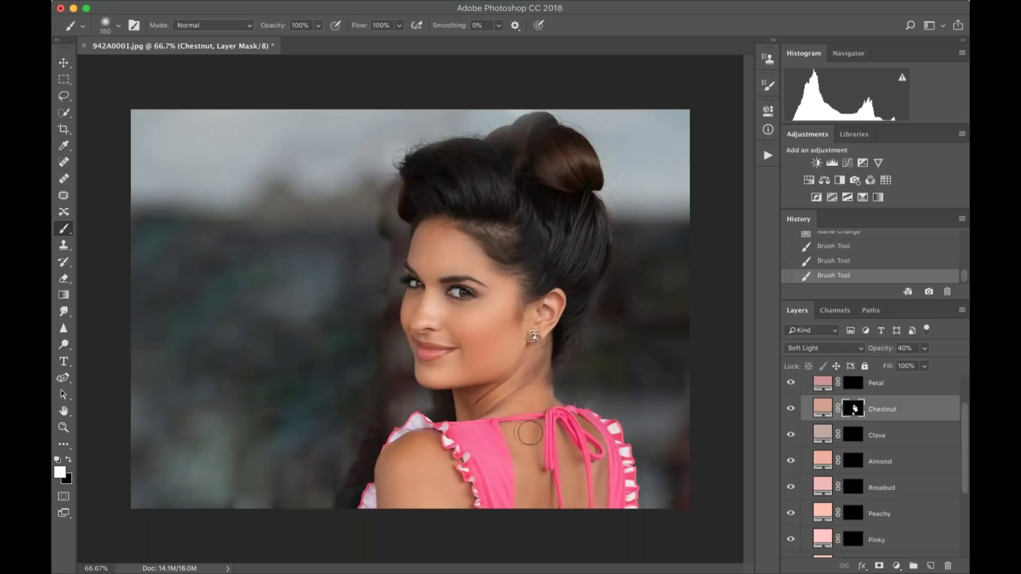
drag(527, 464, 538, 497)
key(bracketleft)
- Set the Chestnut layer's opacity to 21% and flatten the image
drag(911, 359, 911, 359)
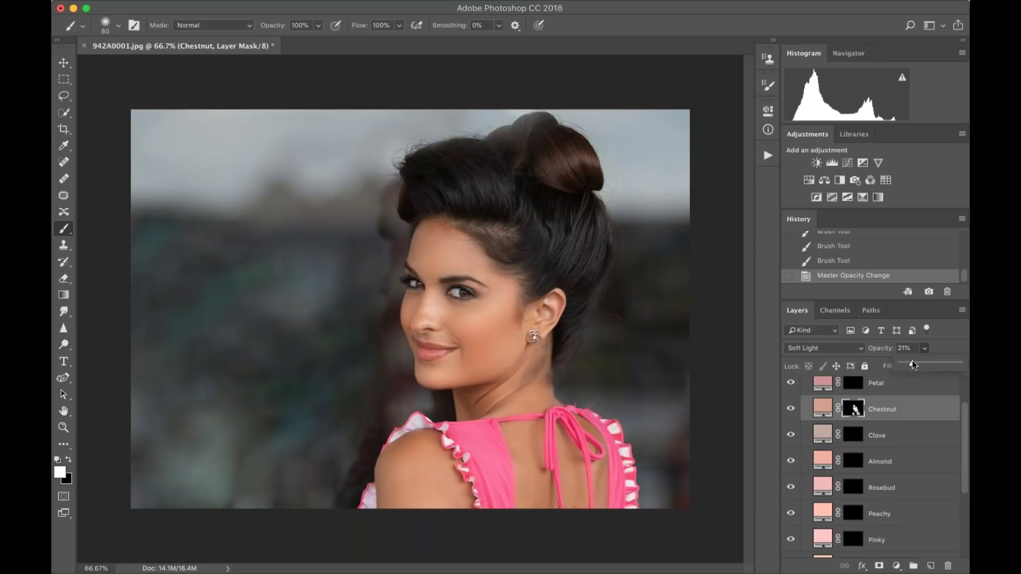
key(super+shift+e)
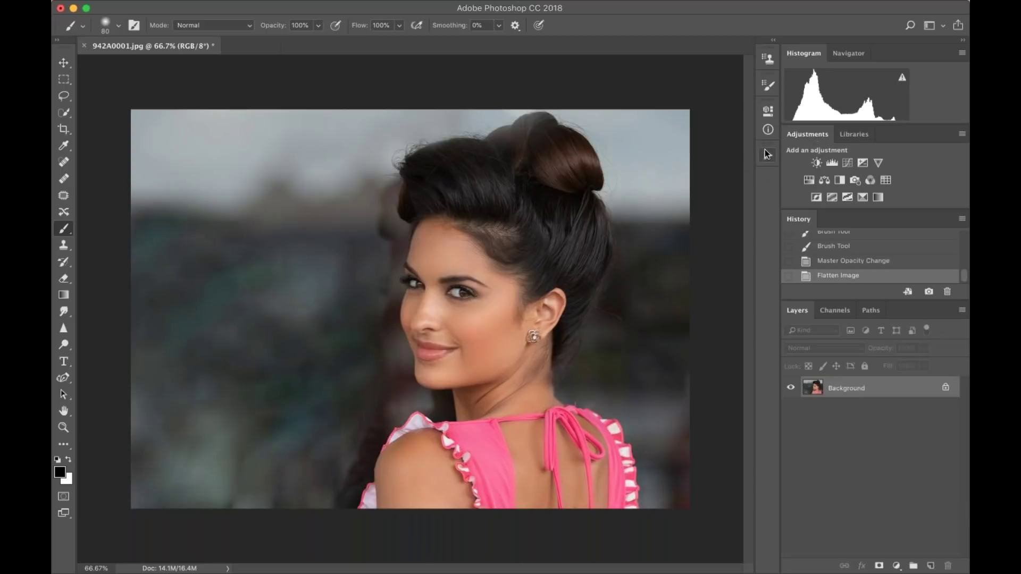
- Run the Rosy Cheeks Palette action from the Skin Tone Enhancers section
click(766, 152)
click(609, 292)
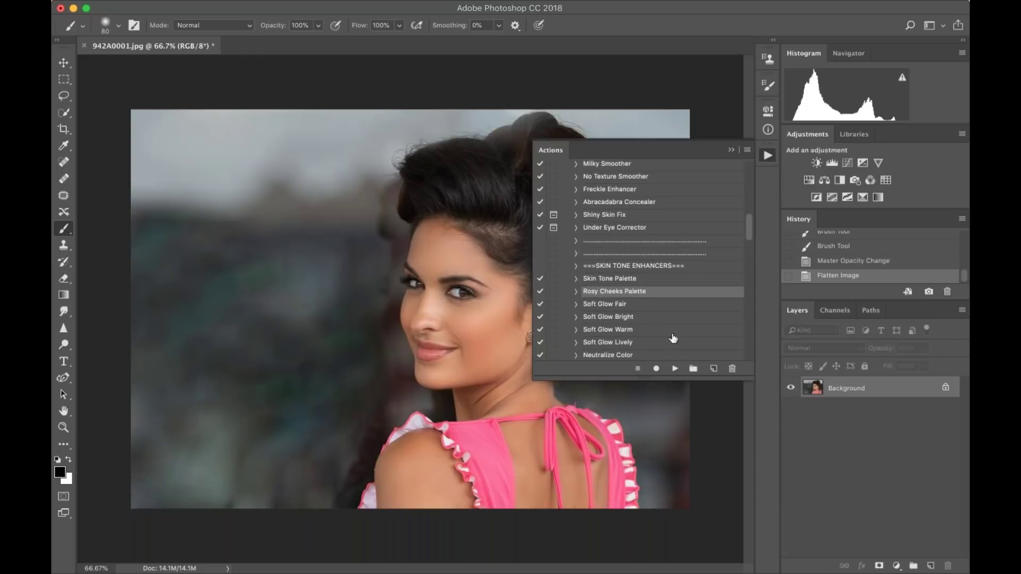
click(673, 368)
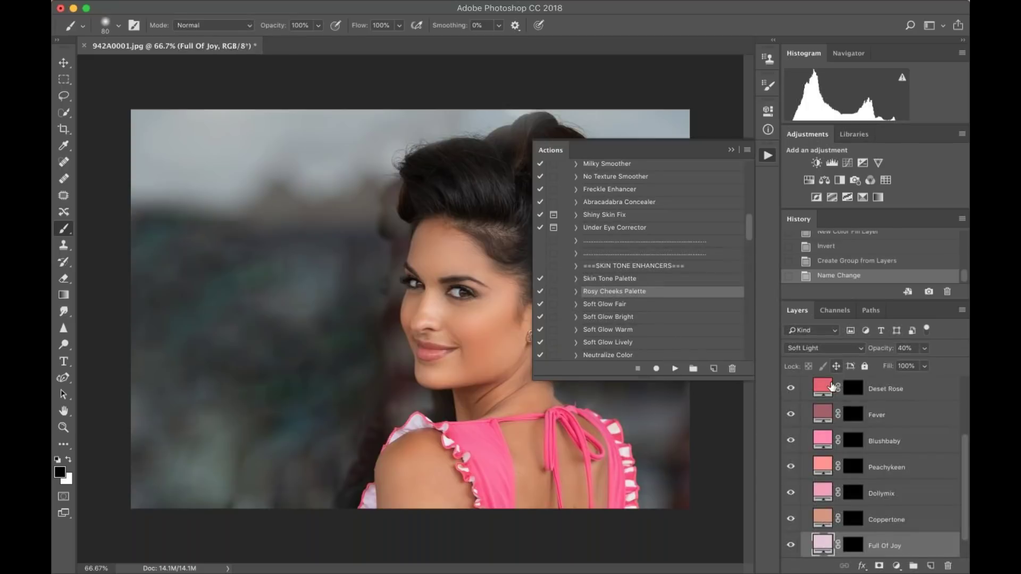
- Dab the Fever blush onto both cheeks by painting white on its layer mask with a 100 px brush
click(852, 413)
key(x)
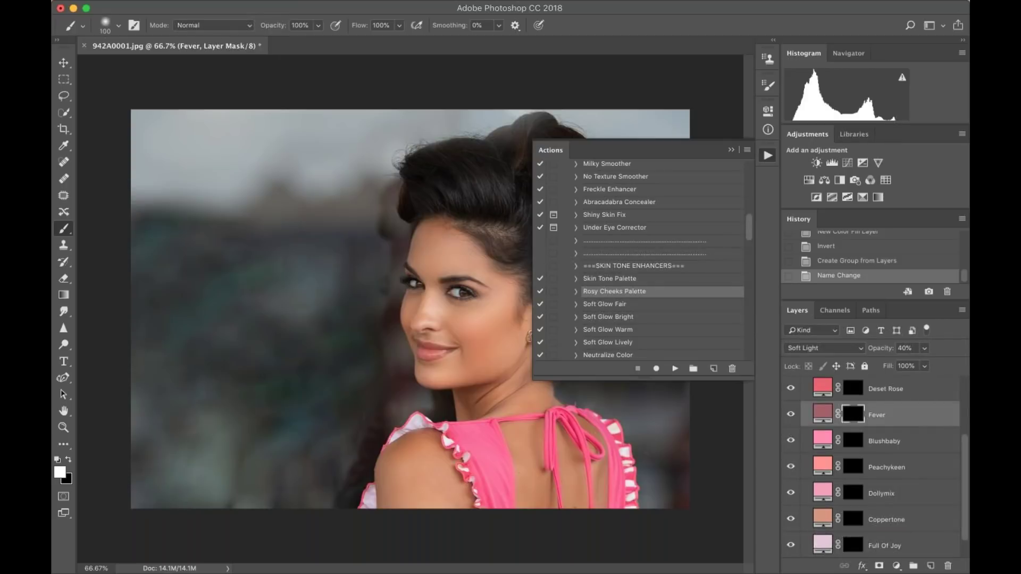
key(bracketright)
click(466, 324)
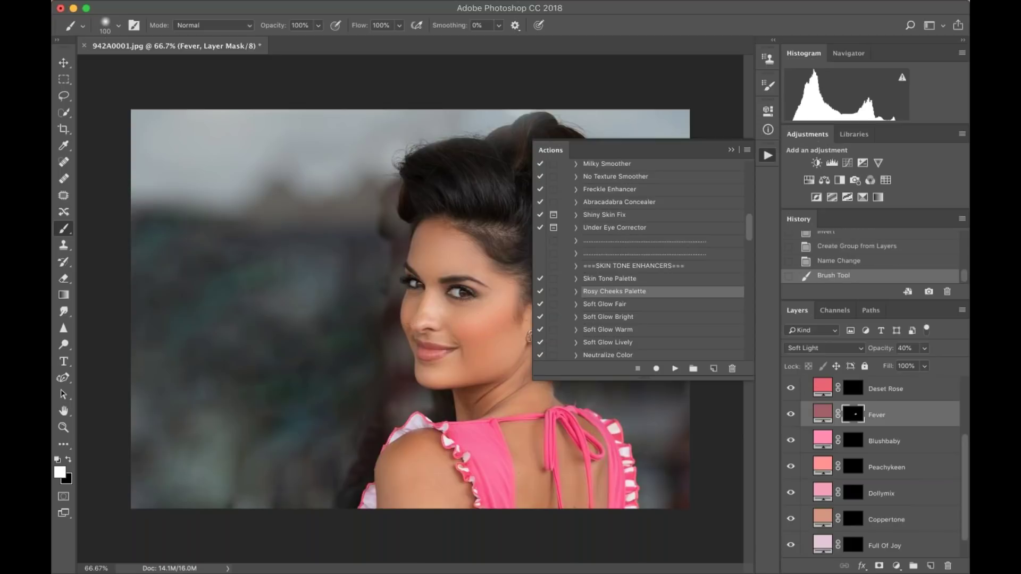
click(408, 316)
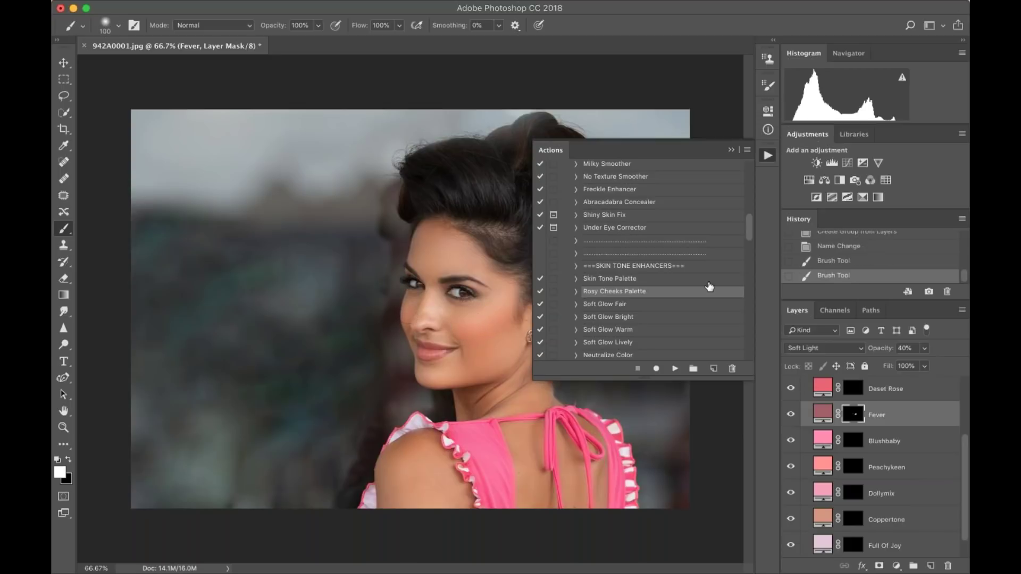
- Set the Fever layer's opacity to 18% and compare the cheeks with the layer hidden and shown
click(924, 349)
drag(924, 363, 910, 362)
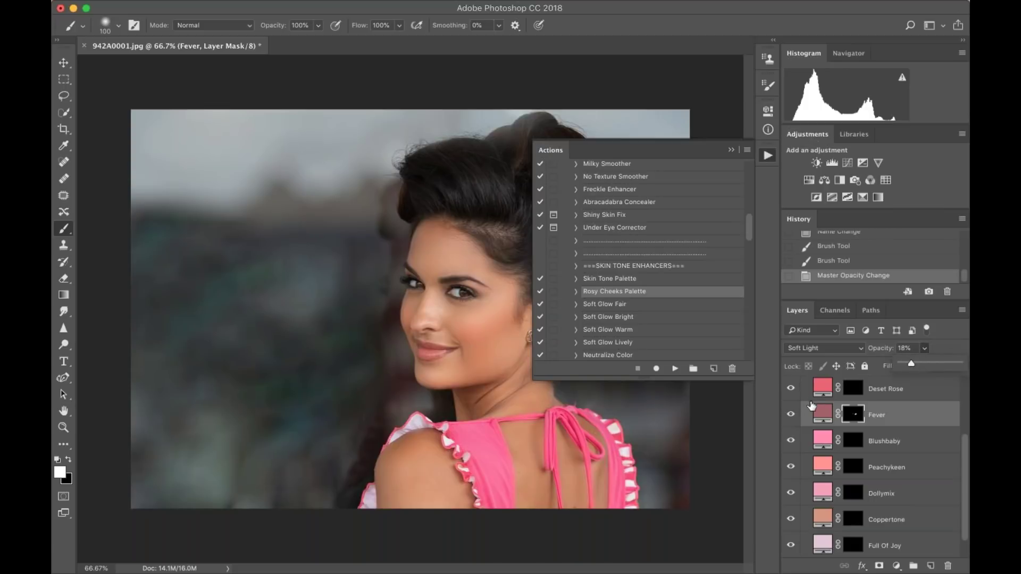
click(792, 415)
click(791, 416)
click(791, 416)
click(791, 415)
- Flatten the blush layers into a single Background layer
key(super+1)
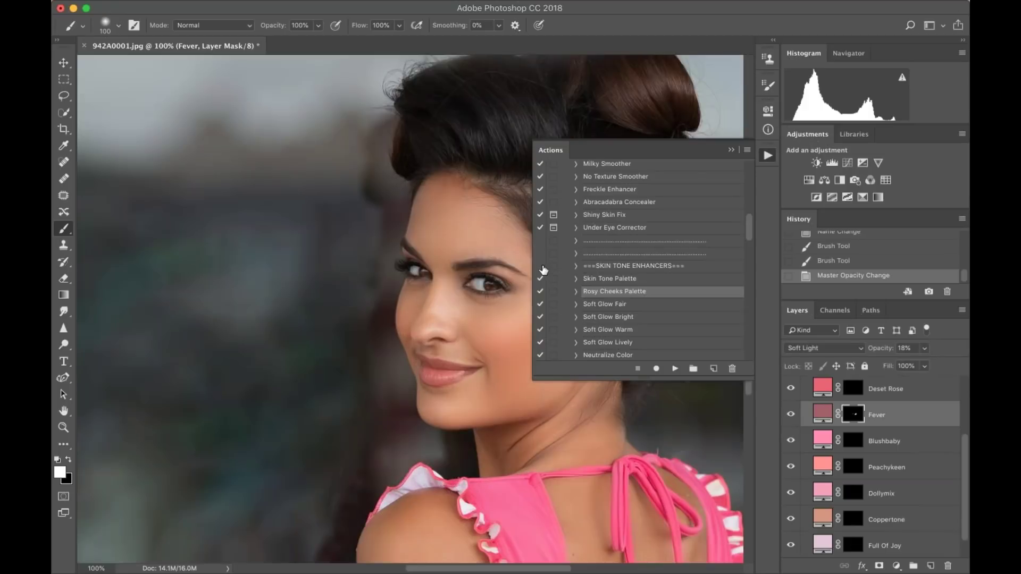
scroll(542, 271, up, 1)
key(super+shift+f)
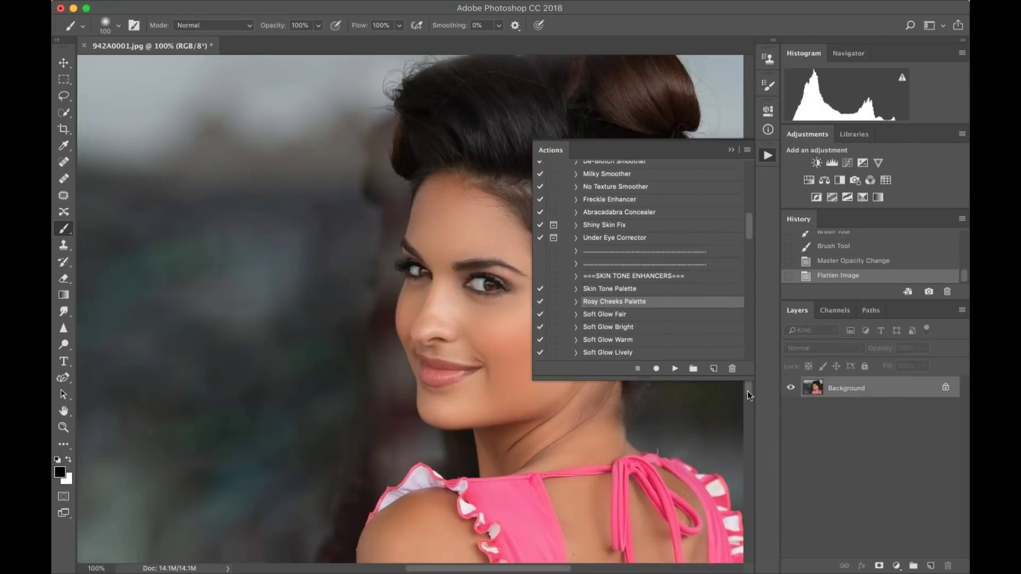
- Run the Soft Glow Bright action from the Skin Tone Enhancers section
key(super+0)
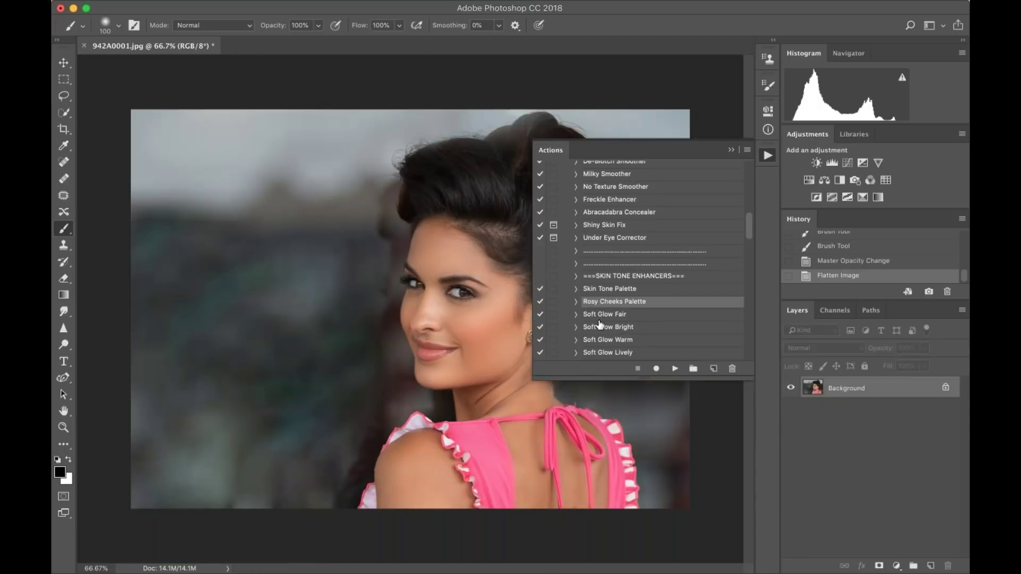
scroll(636, 314, down, 1)
click(641, 316)
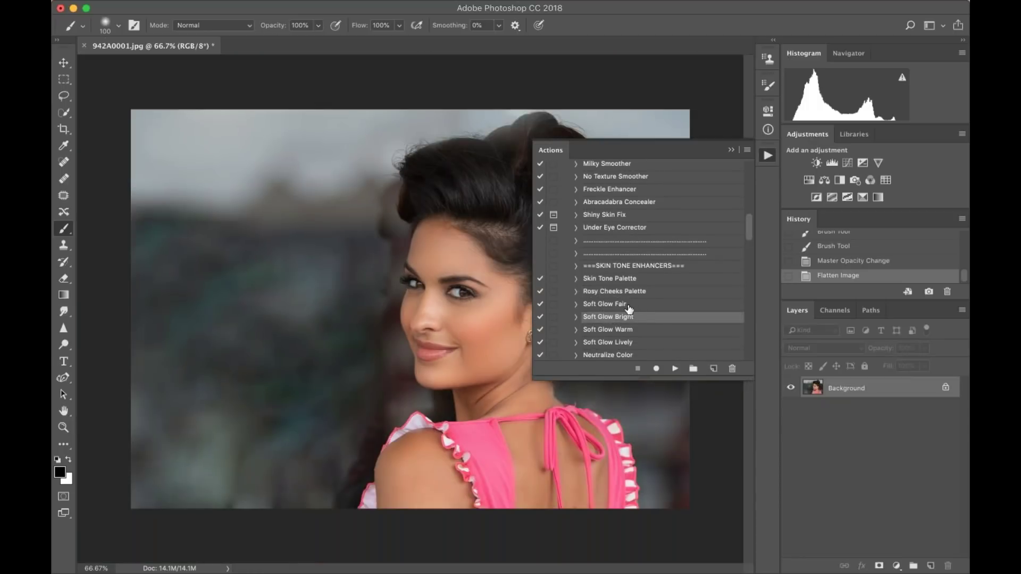
click(675, 368)
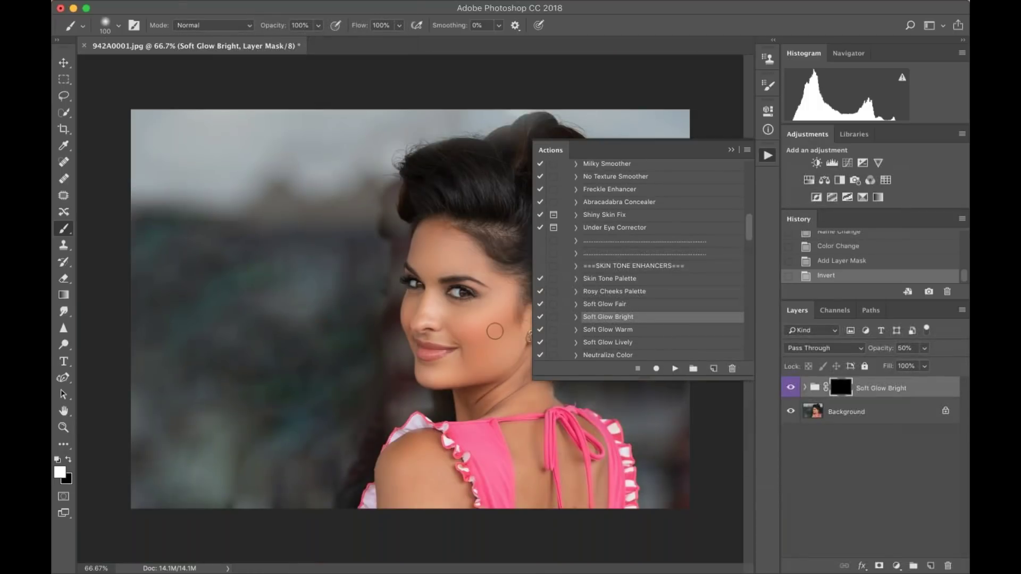
- Enlarge the brush and paint the Soft Glow Bright effect onto the face by painting white on its group mask
key(bracketright)
key(bracketright)
key(bracketright)
key(bracketright)
key(bracketright)
key(bracketright)
key(bracketright)
key(bracketright)
key(bracketright)
click(730, 150)
key(super+1)
mouse_move(513, 344)
mouse_down()
mouse_move(498, 283)
mouse_move(467, 246)
mouse_move(480, 314)
mouse_move(461, 366)
mouse_move(547, 338)
mouse_up()
- Extend the Soft Glow Bright effect over the shoulder, back, neck and face by painting its mask with a 400 px brush
key(super+minus)
key(bracketleft)
key(bracketleft)
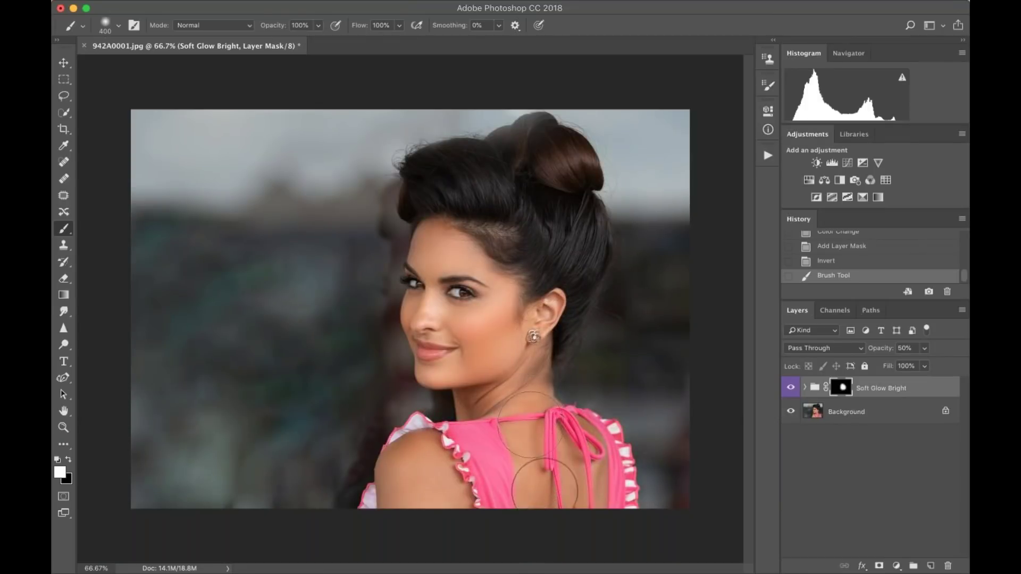
mouse_move(411, 489)
mouse_down()
mouse_move(472, 458)
mouse_move(519, 401)
mouse_move(524, 322)
mouse_up()
drag(453, 351, 479, 345)
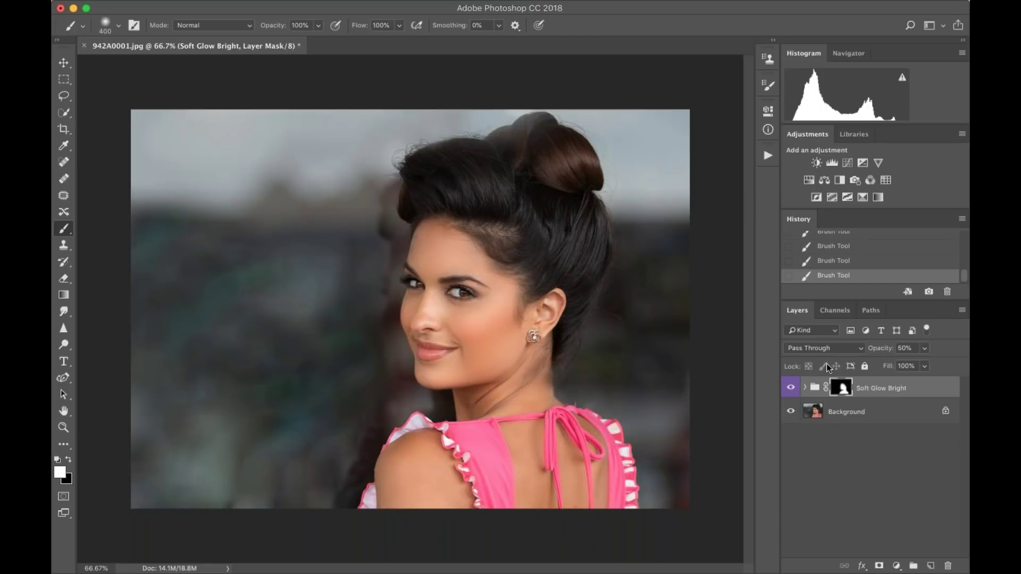
- Compare the skin with the Soft Glow Bright group hidden and shown, leaving it shown
click(791, 384)
click(791, 384)
click(790, 383)
click(790, 384)
click(790, 383)
click(789, 384)
- Run the Define the Eyes action from the Eye Enhancers section
click(768, 155)
scroll(613, 313, down, 3)
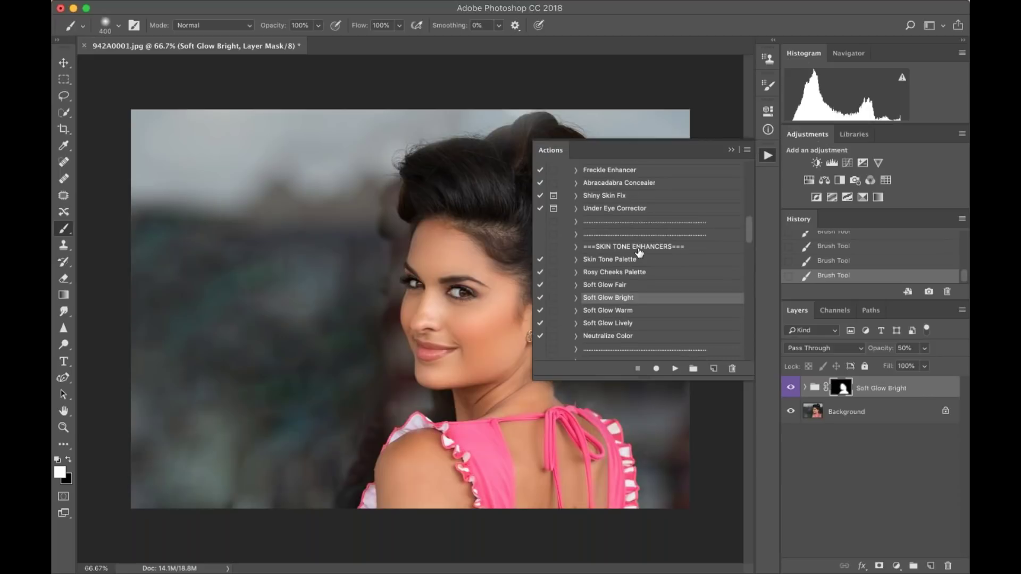
scroll(613, 313, down, 5)
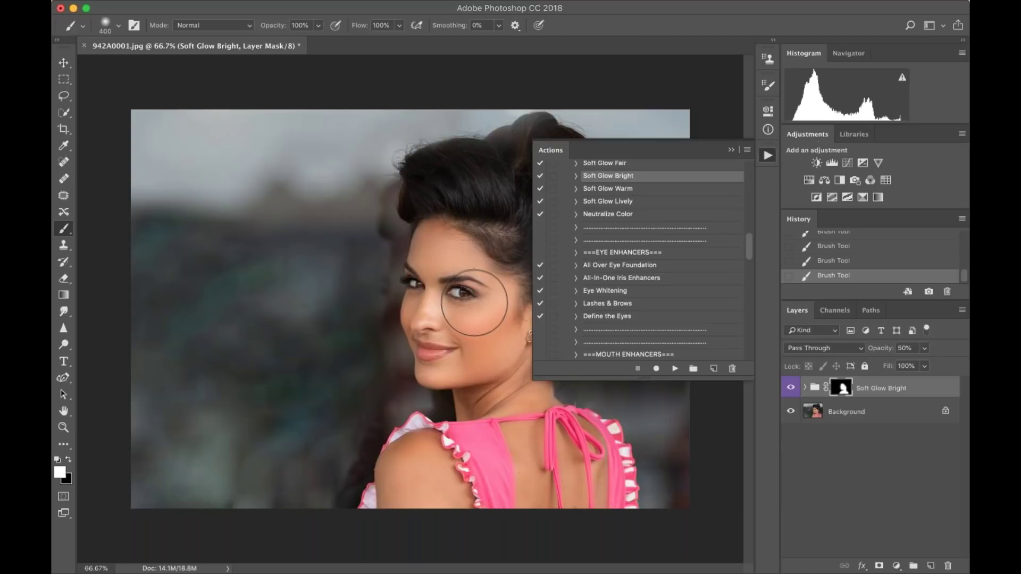
super+double_click(607, 318)
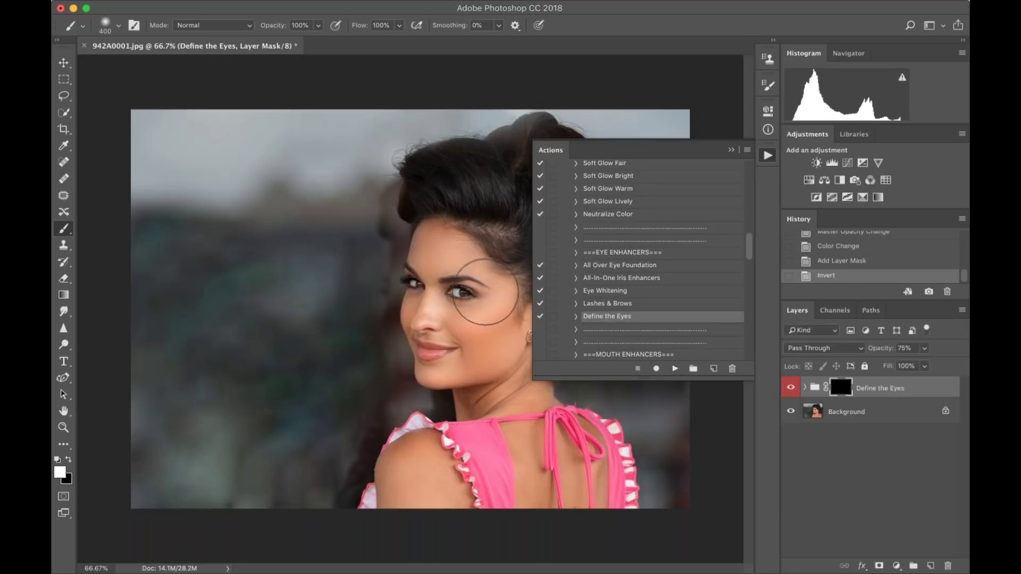
- Reveal the Define the Eyes effect on both eyes by dabbing white on its mask with a 125 px brush
key(bracketleft)
key(bracketleft)
key(bracketleft)
key(bracketleft)
key(bracketleft)
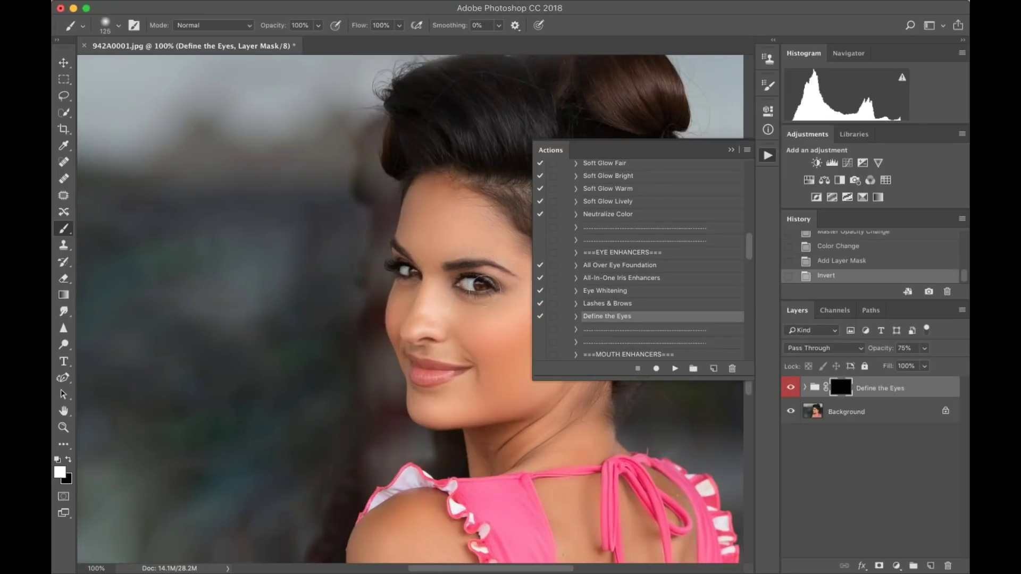
key(bracketleft)
click(464, 282)
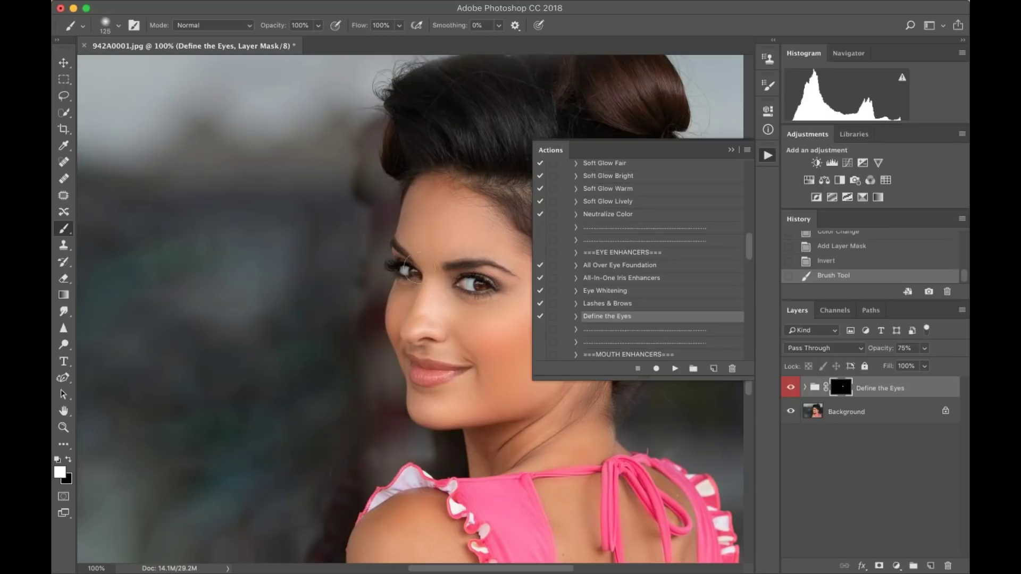
click(415, 275)
- Flatten the image and run the Luscious Lips Palette action from the Mouth Enhancers section
scroll(653, 288, down, 3)
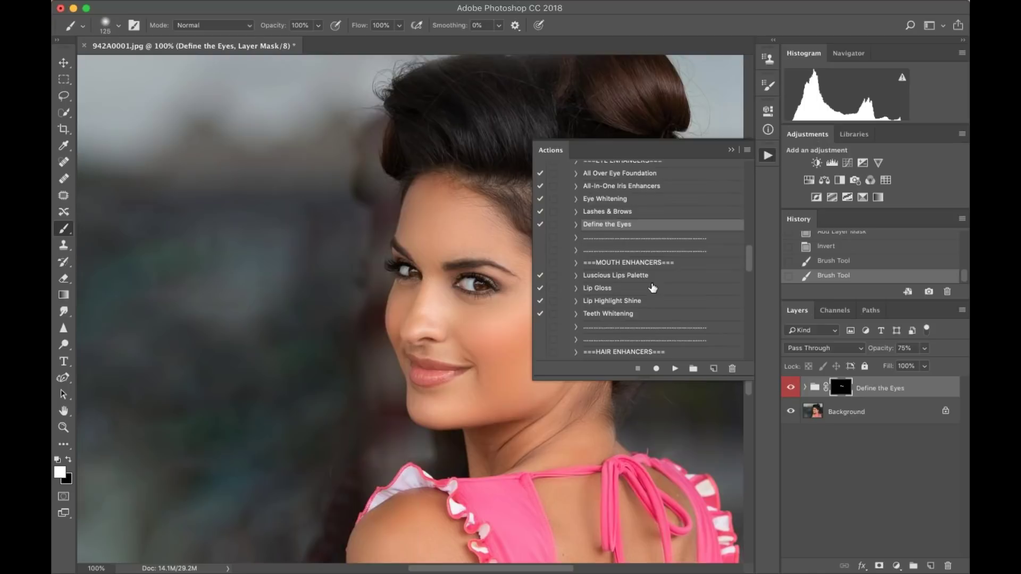
key(ctrl+shift+e)
click(641, 275)
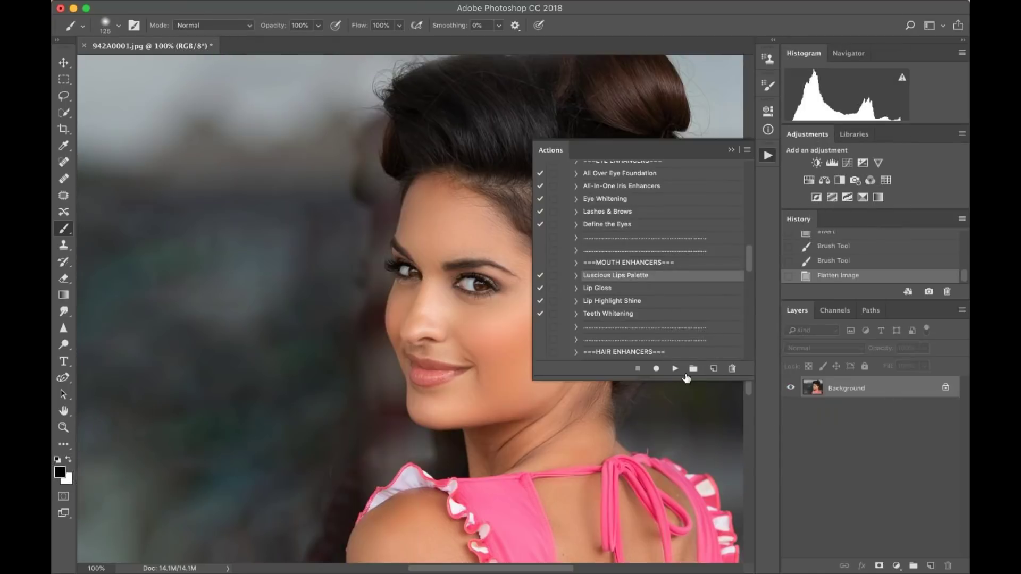
click(681, 368)
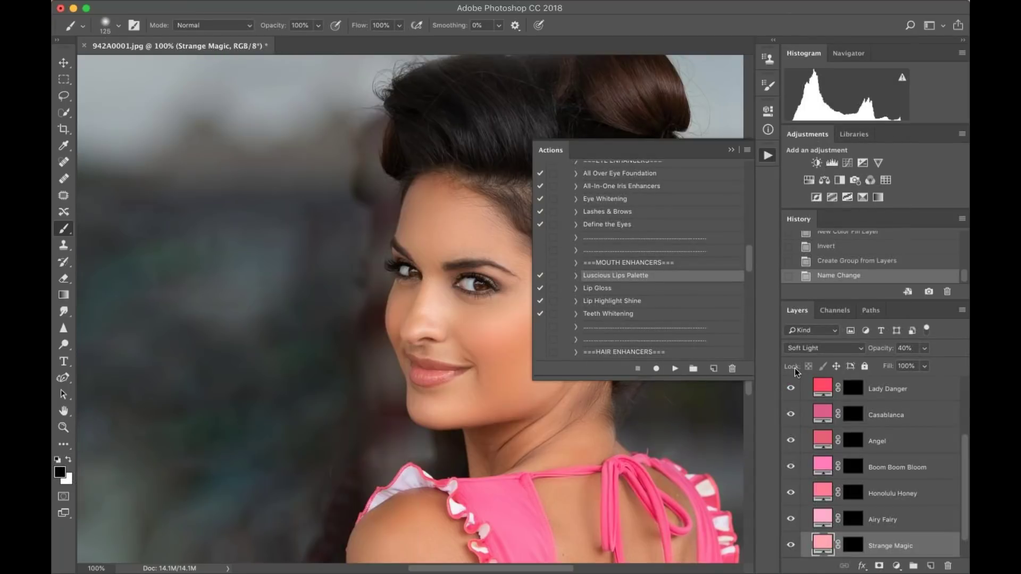
- Paint the Angel lip color onto the lips through its layer mask, cleaning up below the lower lip with a 20 px black brush
click(849, 440)
key(x)
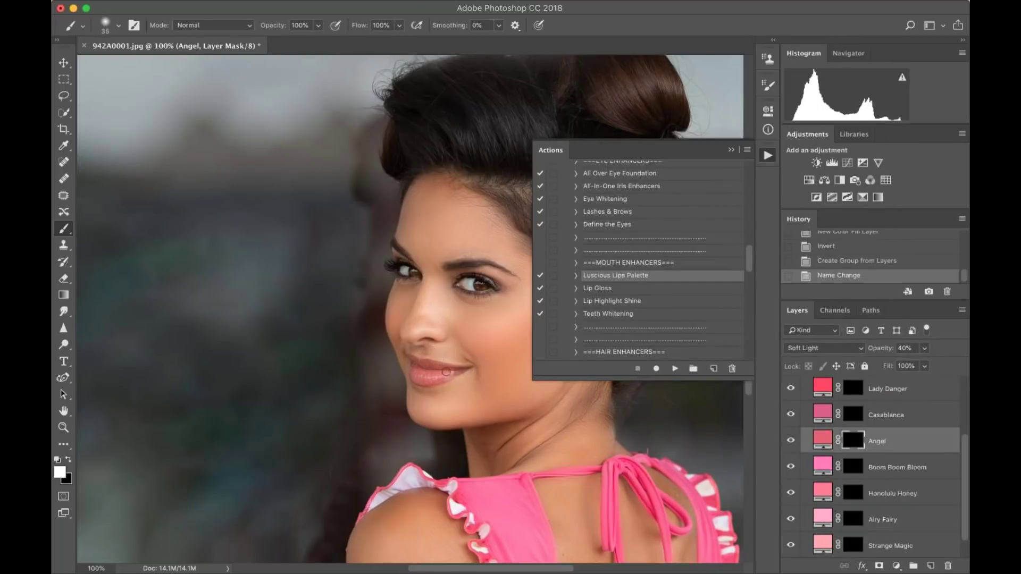
click(451, 373)
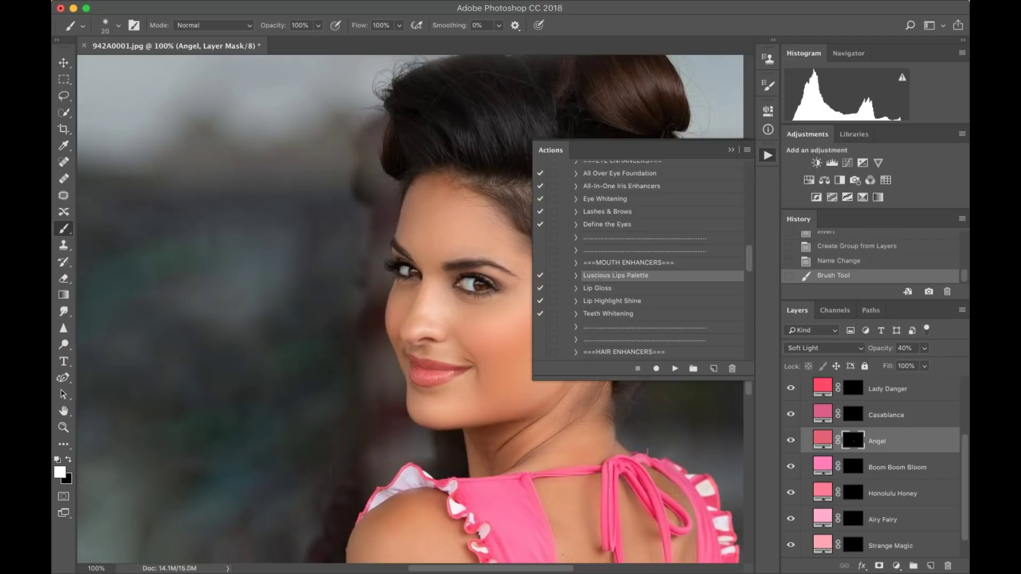
click(440, 391)
key(x)
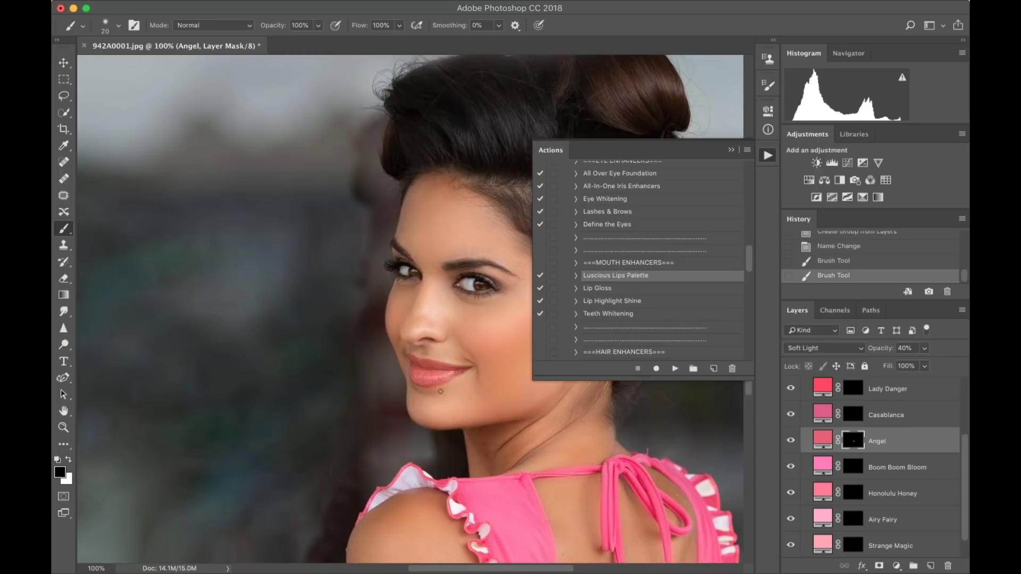
click(448, 386)
- Set the Angel layer's opacity to 17% and compare the lips with the layer hidden and shown
key(super+minus)
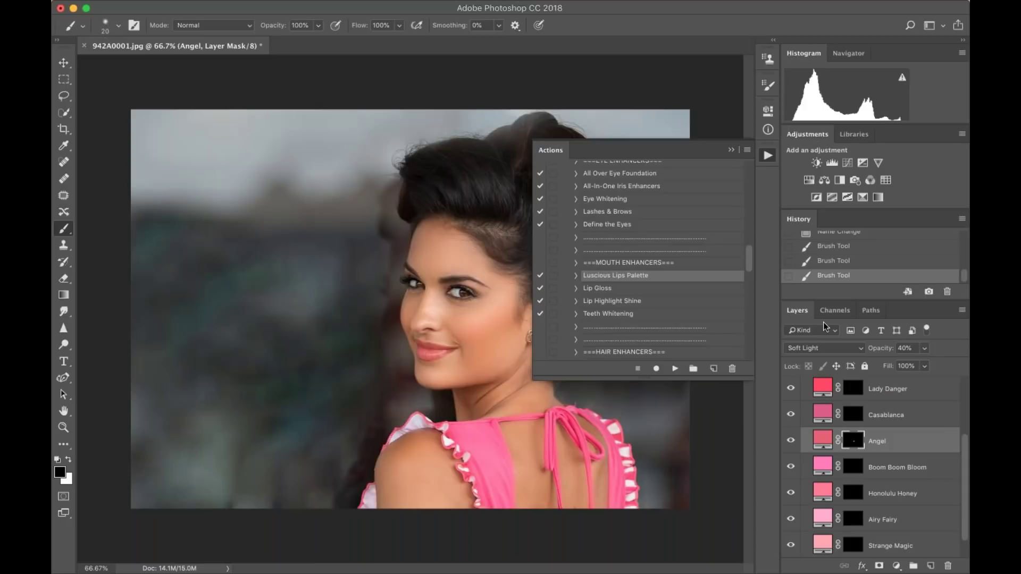
click(732, 150)
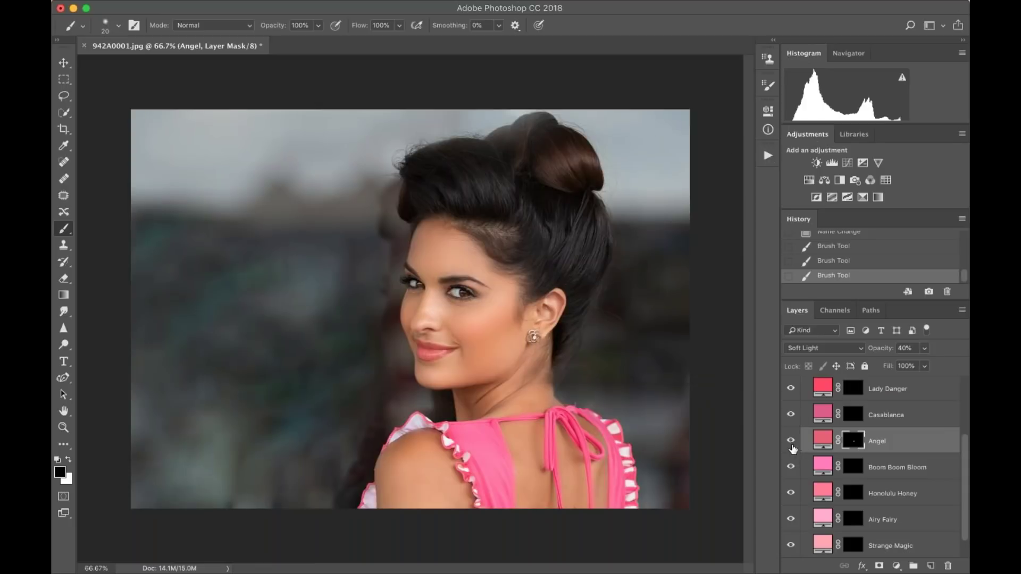
click(791, 445)
click(924, 349)
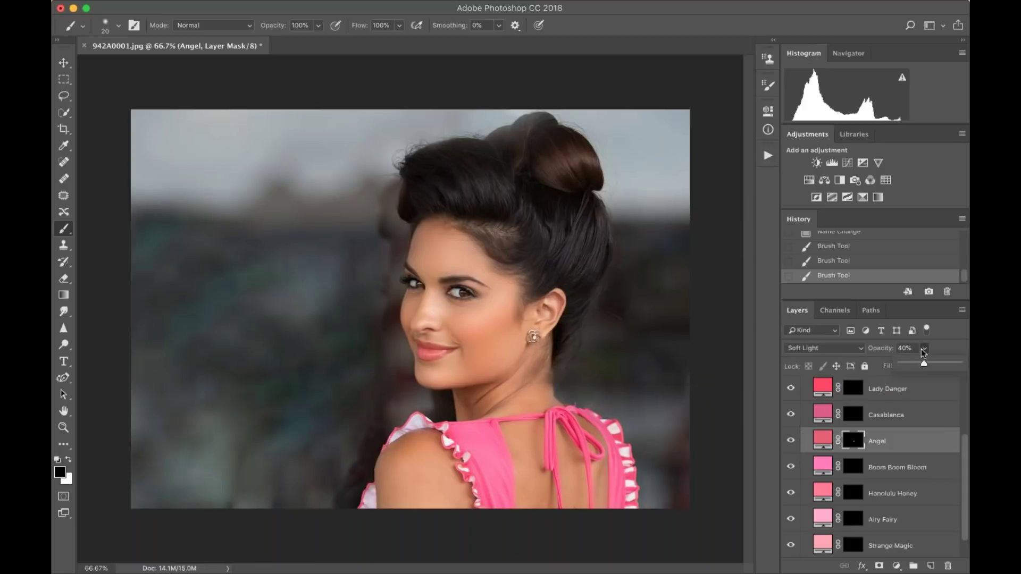
mouse_move(924, 355)
mouse_down()
mouse_move(918, 368)
mouse_move(911, 361)
mouse_up()
click(791, 443)
click(791, 443)
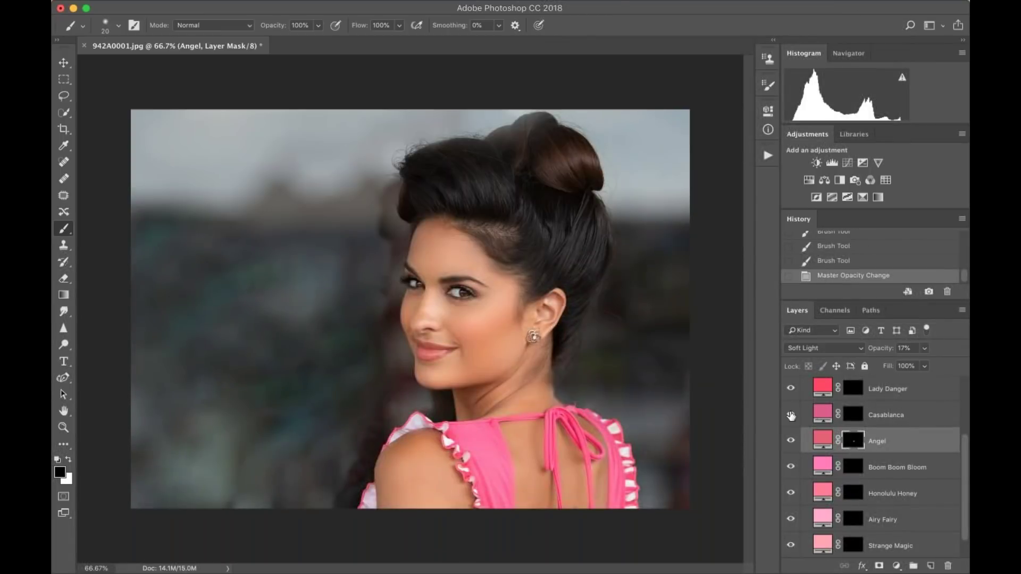
- Run the Lip Highlight Shine action from the Mouth Enhancers section
click(768, 156)
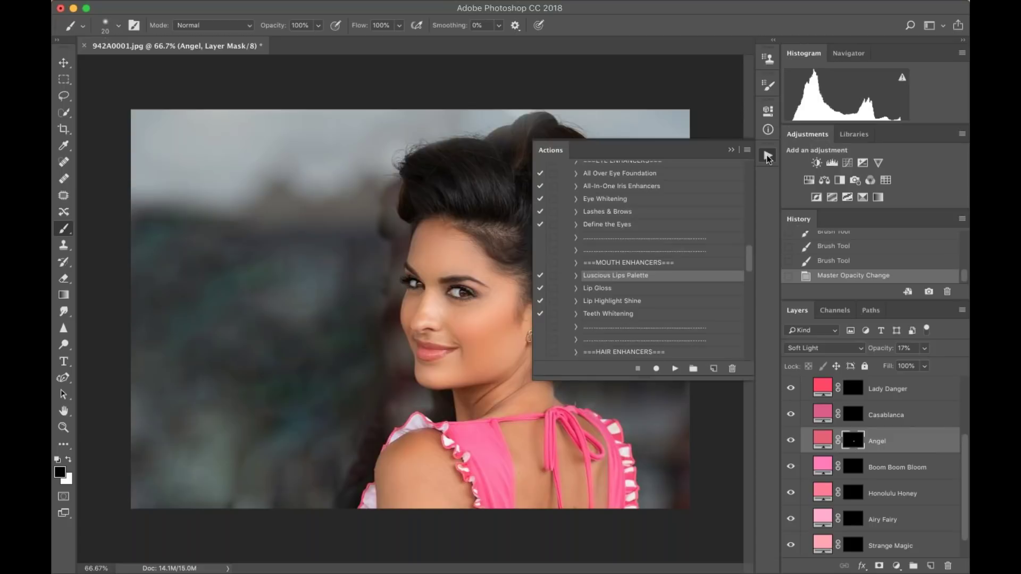
click(604, 302)
click(674, 368)
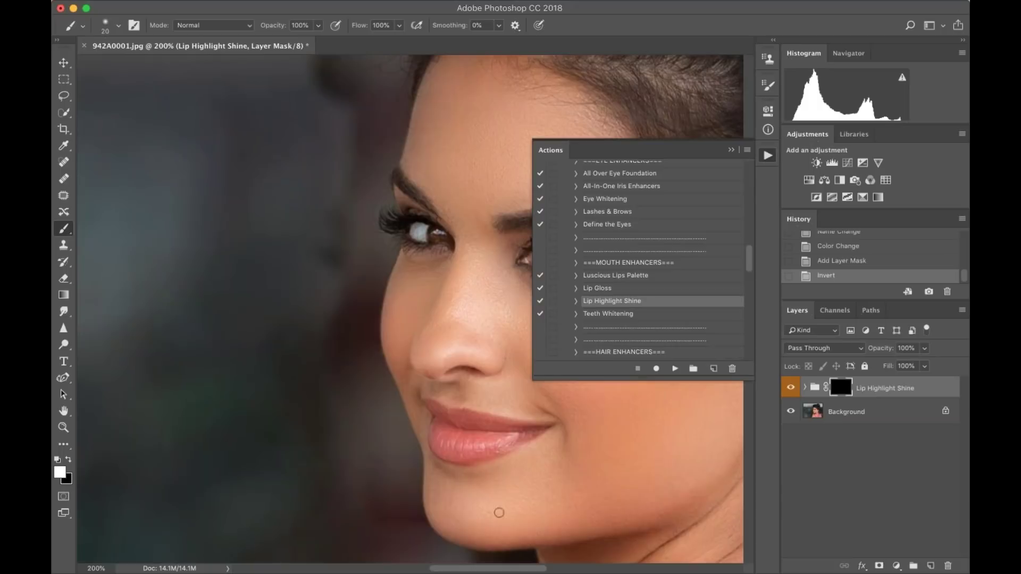
- Paint the highlight shine along the lower lip with a 20 px white brush and set the group's opacity to 47%
mouse_move(465, 445)
mouse_down()
mouse_move(506, 438)
mouse_move(443, 446)
mouse_move(512, 436)
mouse_up()
click(924, 348)
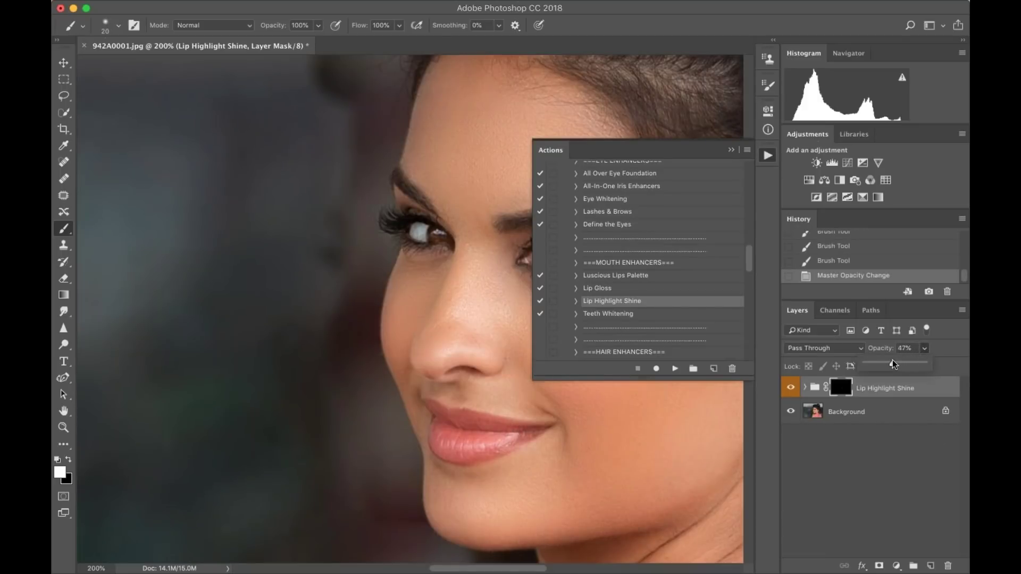
key(super+minus)
key(super+minus)
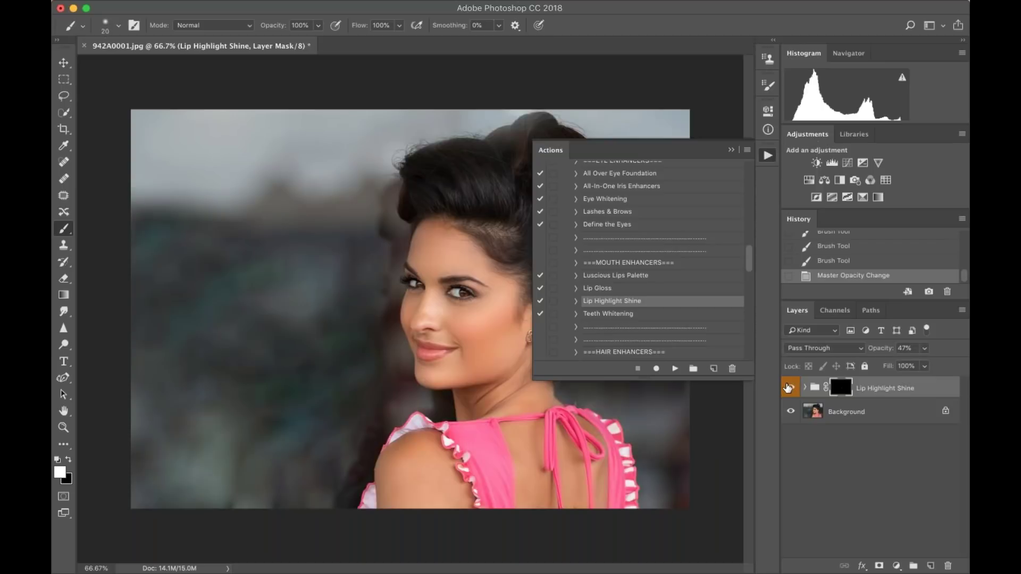
- Flatten the image and run the Paint Me Pretty action from the All The Things section
scroll(646, 263, down, 5)
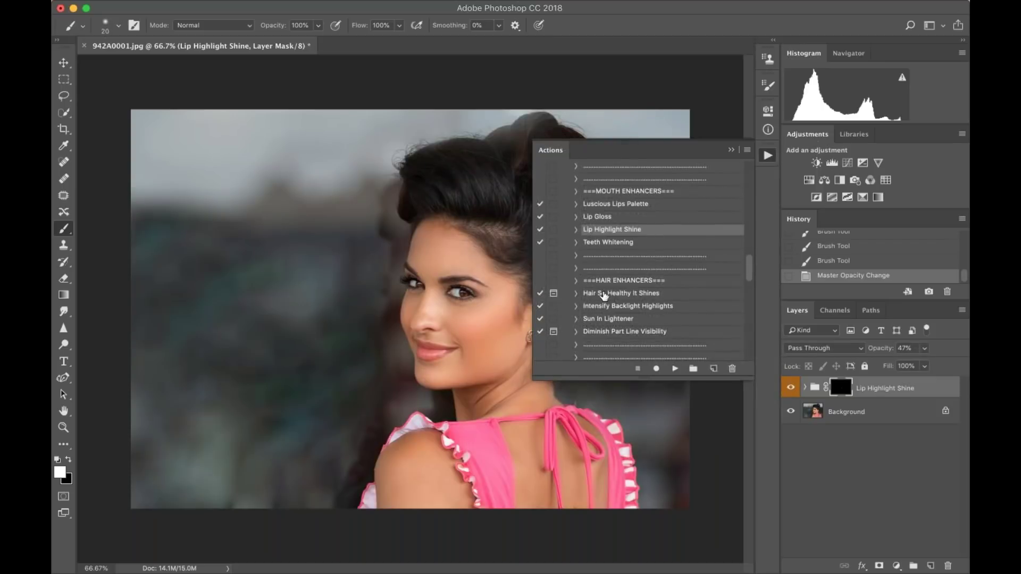
scroll(623, 301, down, 2)
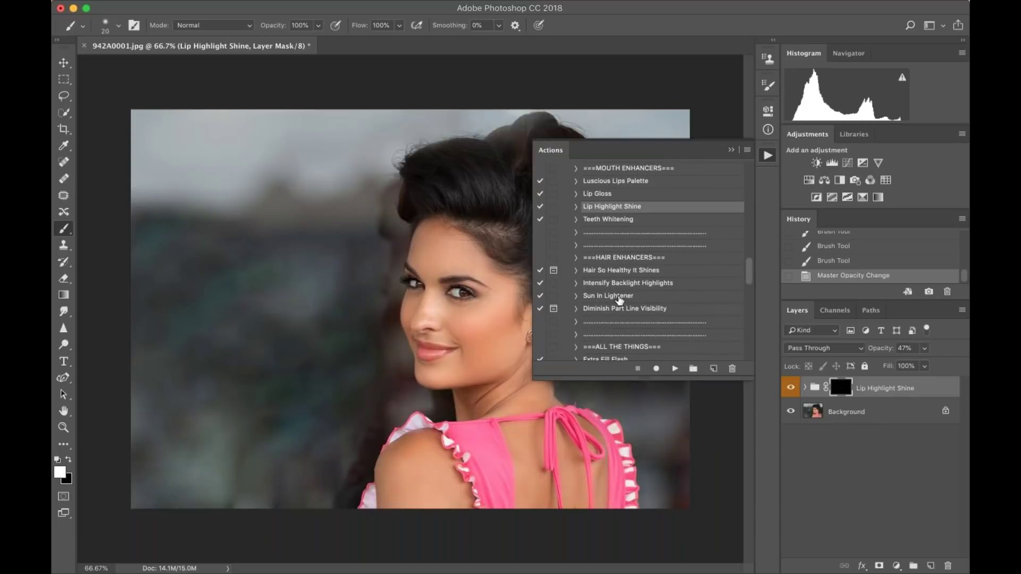
click(731, 150)
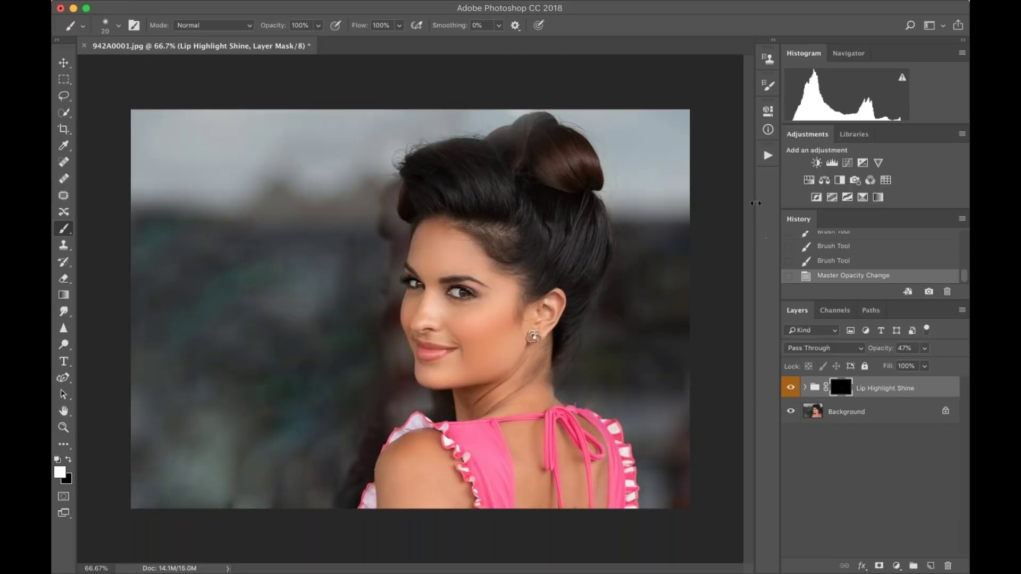
click(767, 155)
scroll(633, 353, down, 5)
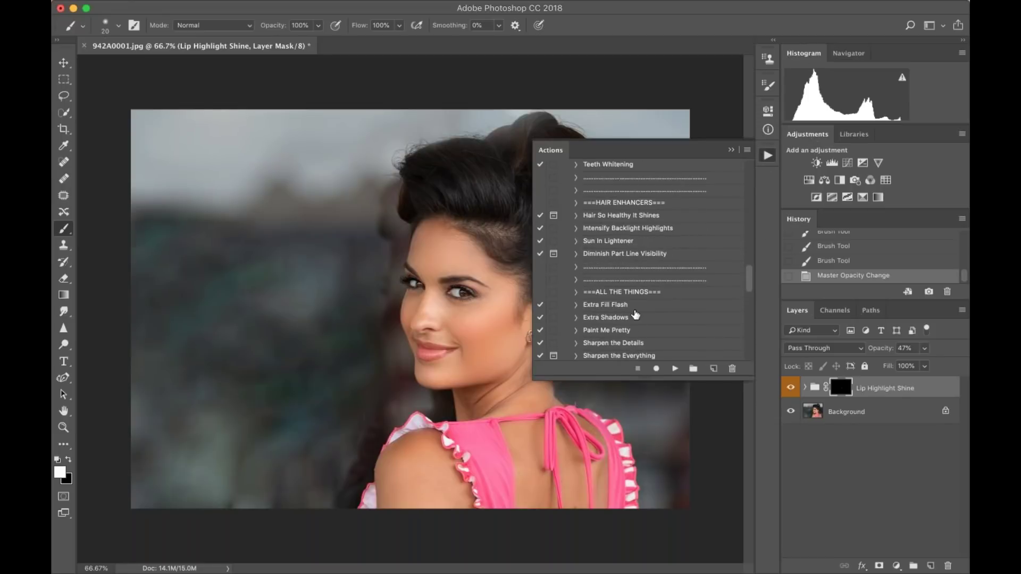
key(ctrl+shift+e)
scroll(636, 314, down, 5)
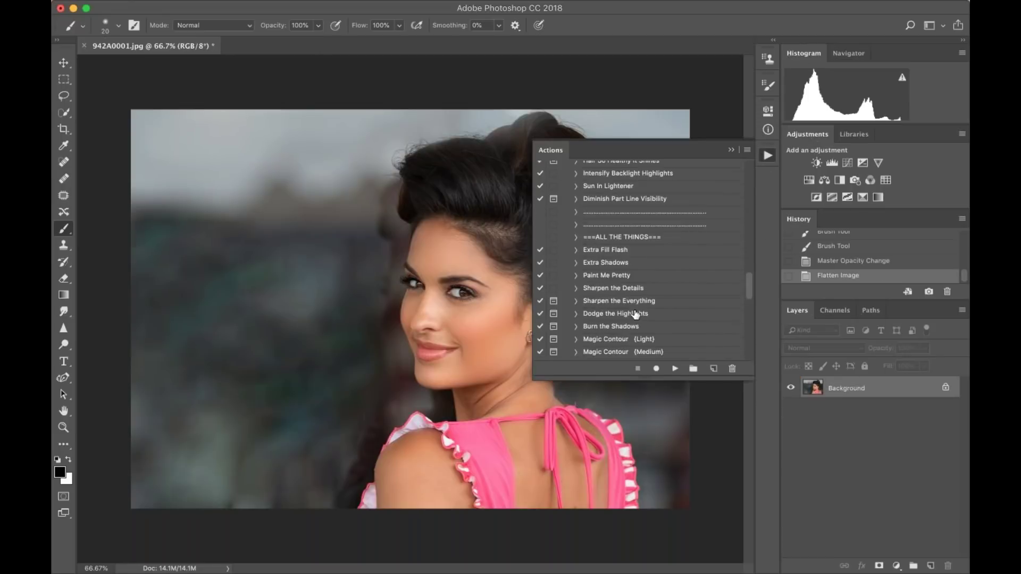
click(624, 280)
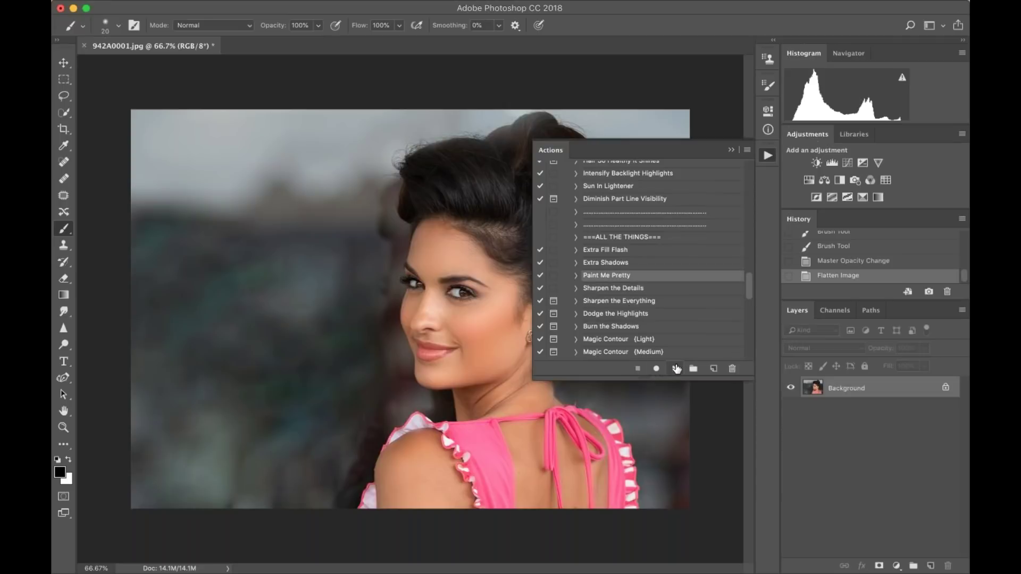
click(676, 369)
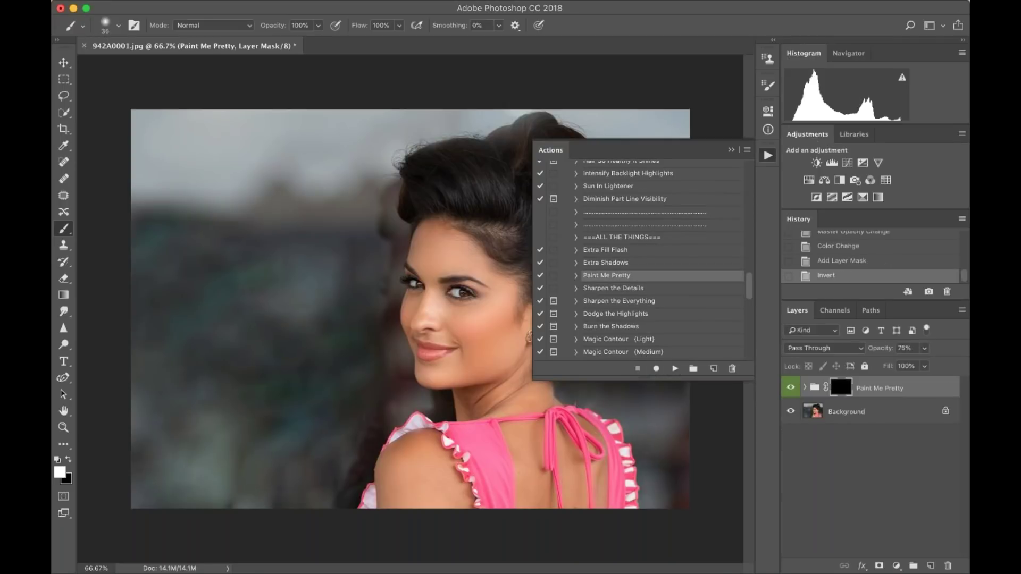
- Paint the Paint Me Pretty effect over the face, hair, neck, back and shoulder on its mask with a 400 px white brush
key(bracketright)
key(bracketright)
key(bracketright)
key(bracketright)
key(bracketright)
key(bracketright)
key(bracketright)
key(bracketright)
mouse_move(449, 266)
mouse_down()
mouse_move(442, 349)
mouse_move(484, 305)
mouse_move(517, 369)
mouse_up()
click(731, 150)
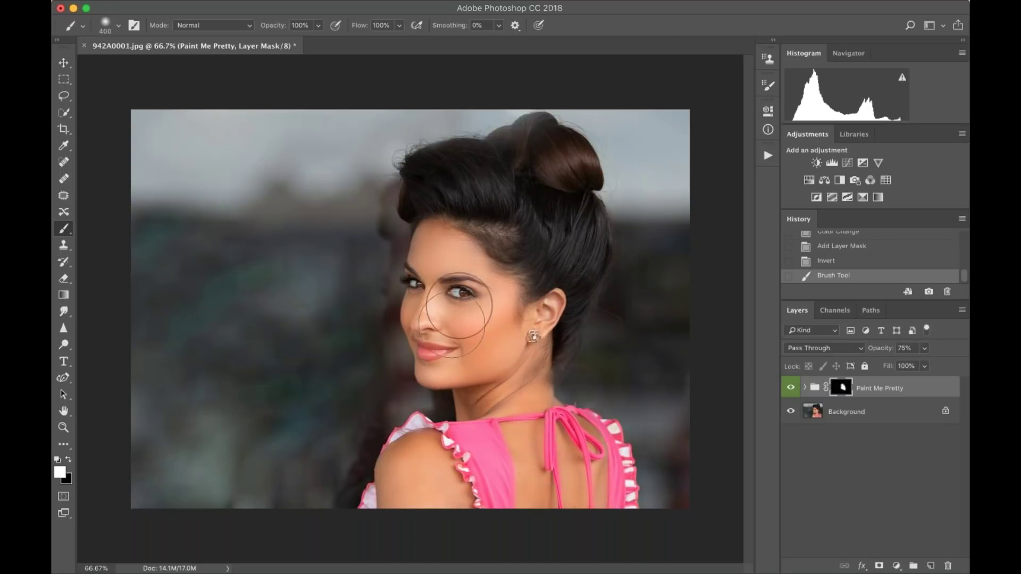
drag(513, 296, 555, 223)
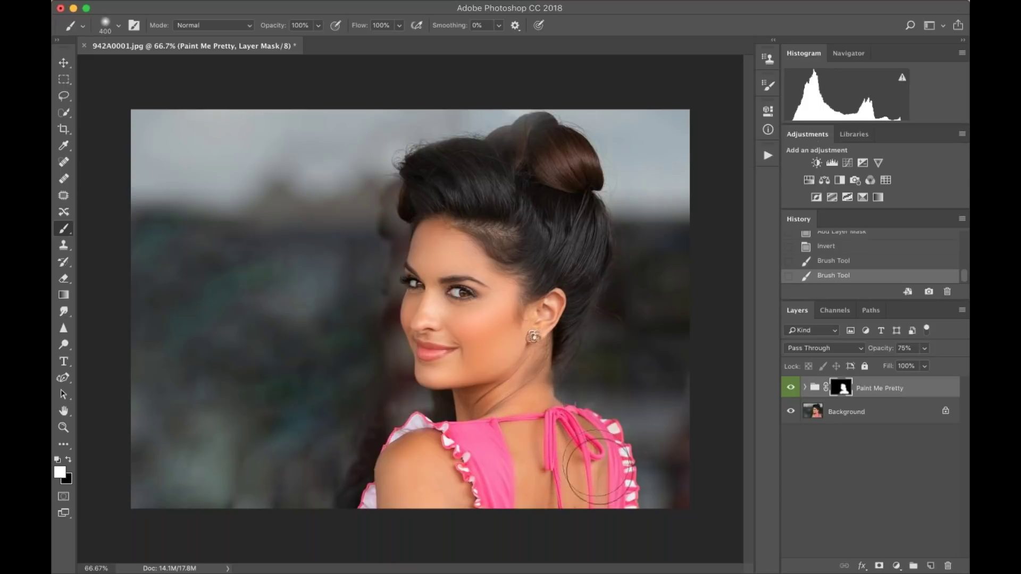
drag(455, 497, 508, 311)
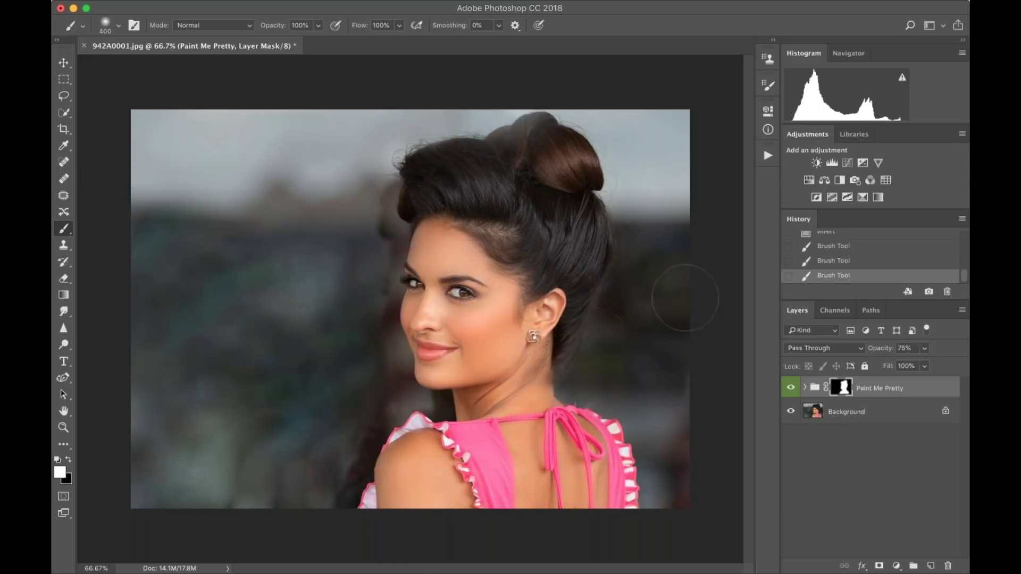
- Compare the portrait with the Paint Me Pretty group hidden and shown, and set the group's opacity to 58%
click(797, 382)
click(797, 382)
click(797, 382)
click(797, 381)
click(925, 349)
drag(925, 366, 915, 366)
click(767, 156)
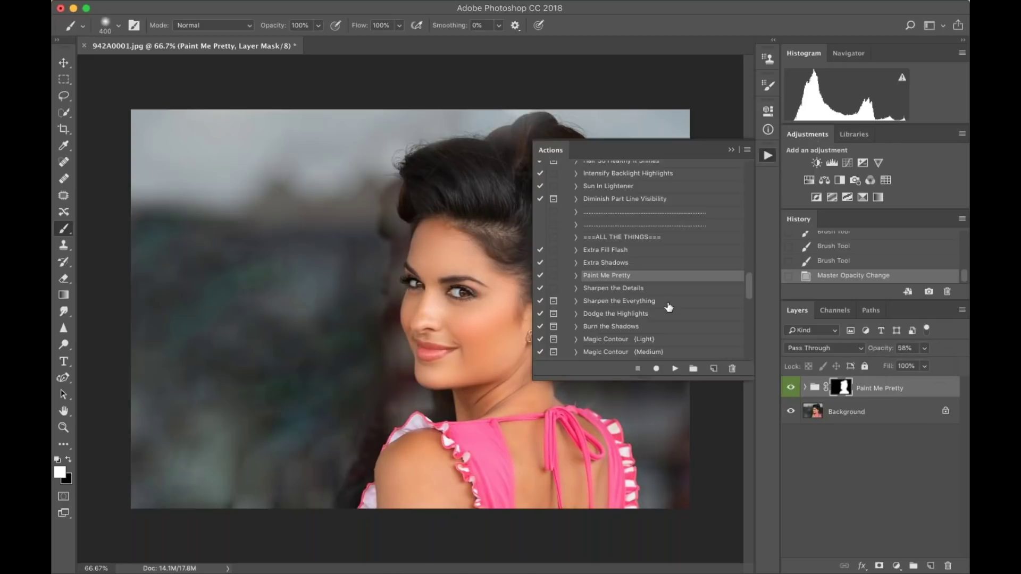
- Flatten the image and run the Magic Contour {Light} action from the All The Things section, letting it proceed
scroll(669, 307, down, 2)
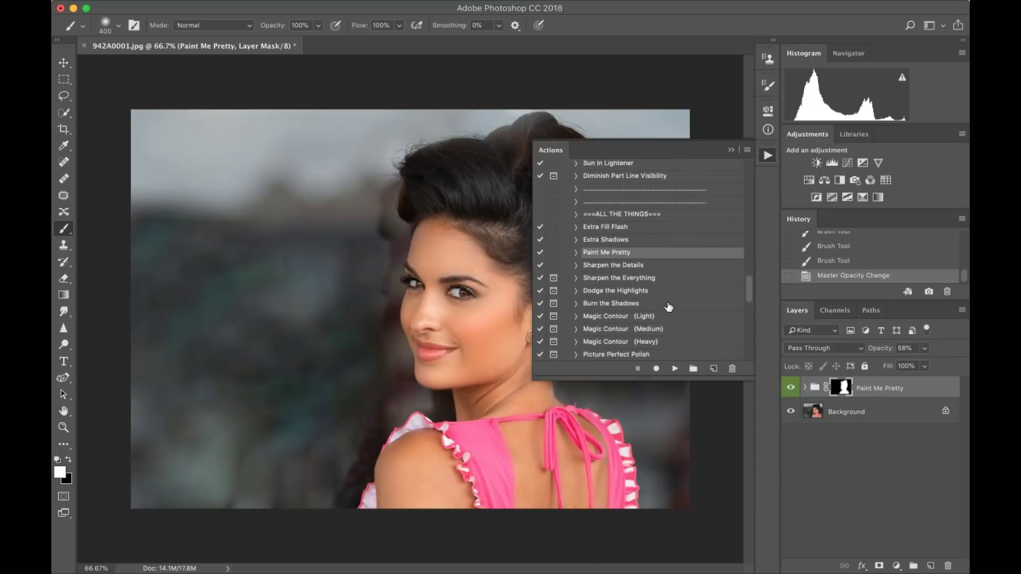
click(629, 319)
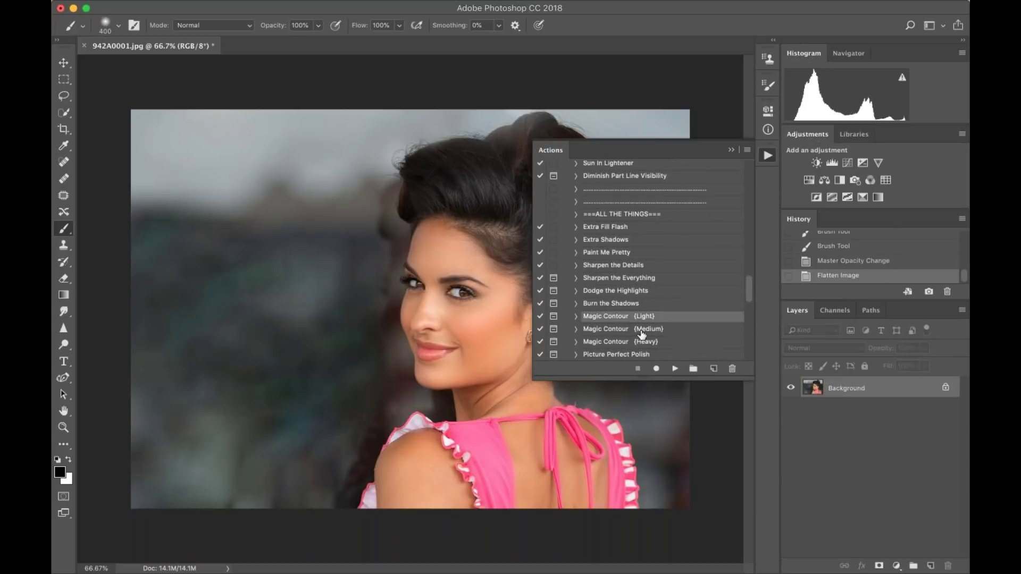
click(675, 368)
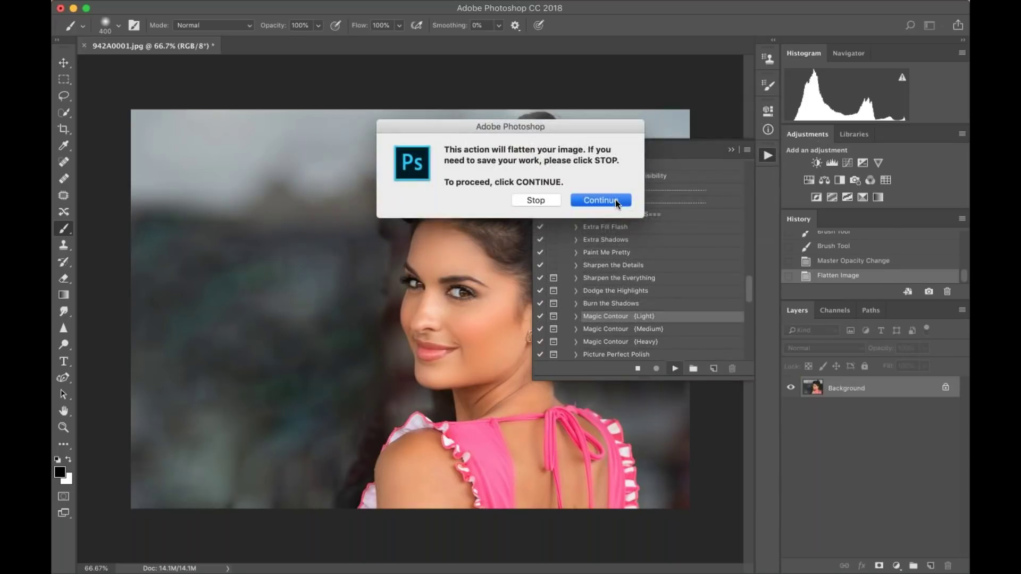
click(601, 200)
- Paint the Magic Contour - Light effect over the face, neck and back on its mask with a 400 px white brush
mouse_move(468, 301)
mouse_down()
mouse_move(441, 260)
mouse_move(442, 355)
mouse_move(490, 323)
mouse_move(501, 279)
mouse_move(475, 362)
mouse_move(487, 392)
mouse_move(515, 386)
mouse_up()
key(super+minus)
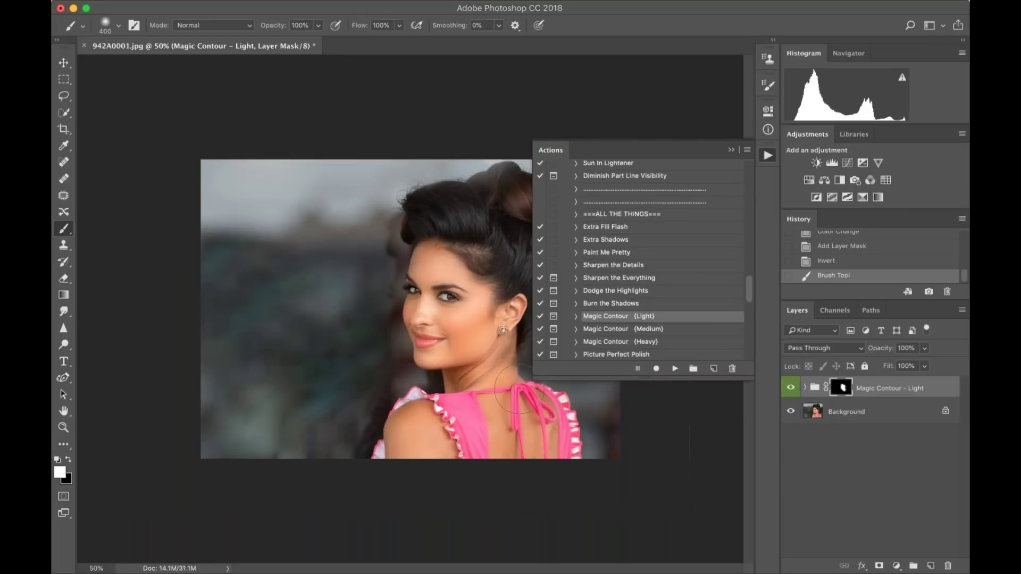
click(728, 146)
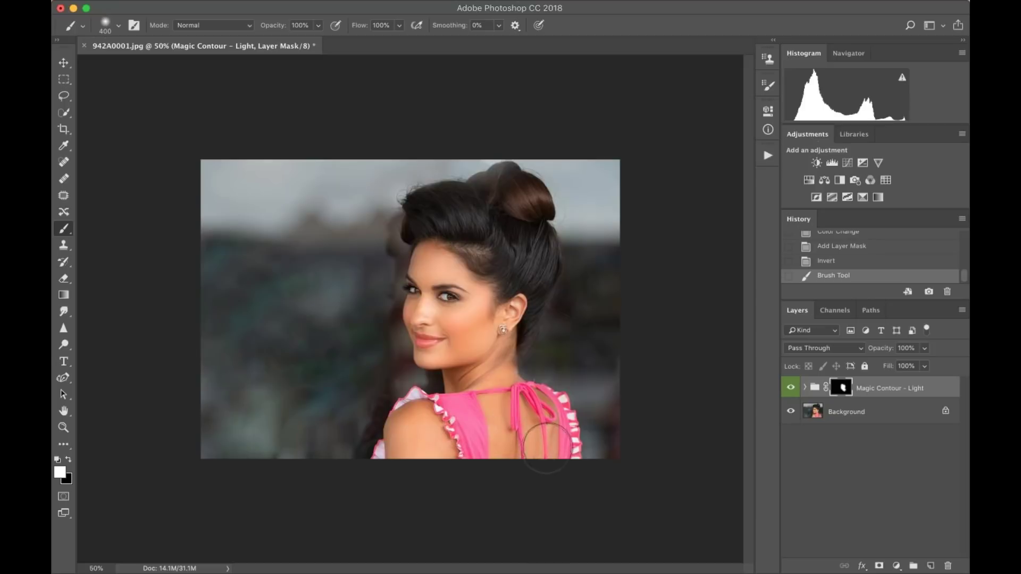
drag(452, 287, 468, 314)
- Compare the portrait repeatedly with the Magic Contour - Light group hidden and shown
scroll(468, 314, up, 2)
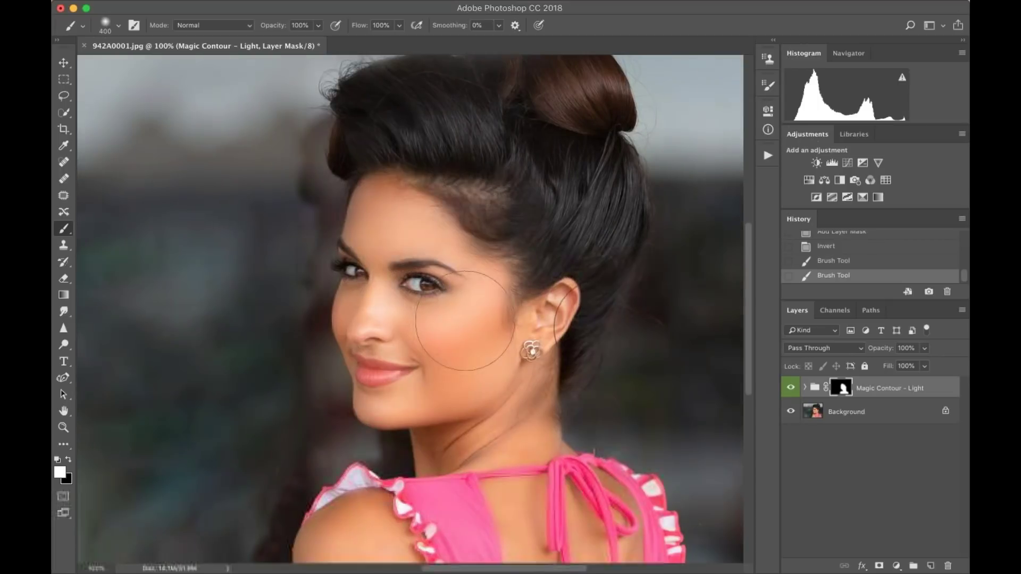
click(792, 388)
click(792, 388)
click(792, 388)
click(792, 388)
key(super+minus)
click(792, 388)
click(792, 389)
click(792, 388)
click(792, 388)
click(792, 388)
click(792, 389)
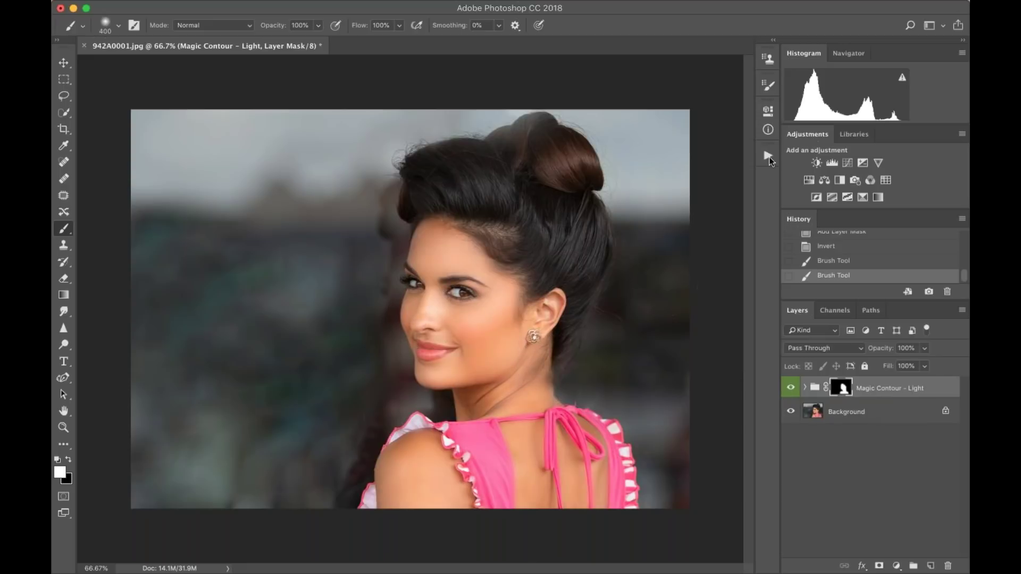
- Flatten the image and run the Picture Perfect Polish action from the All The Things section
key(super+alt+shift+f)
click(768, 155)
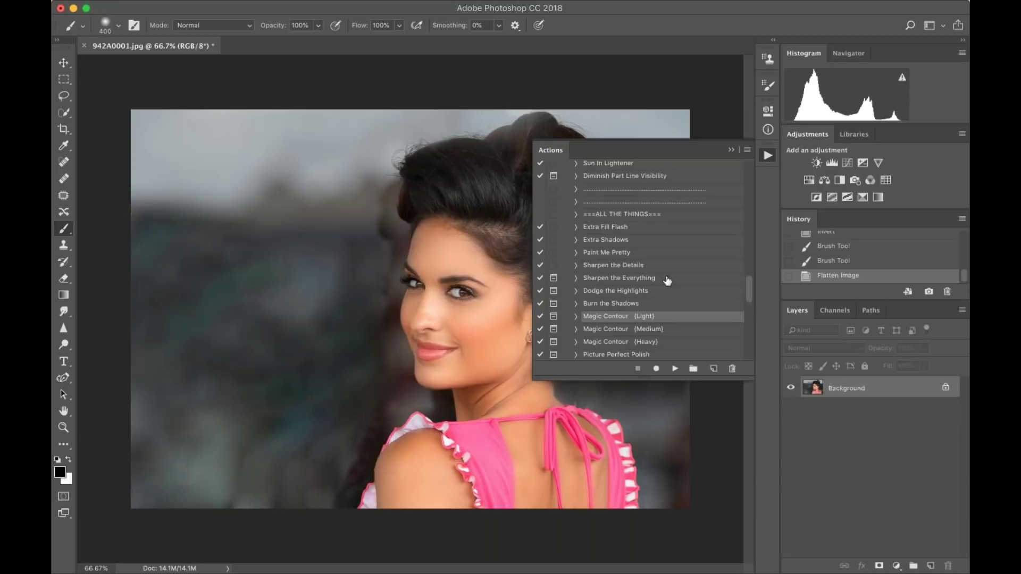
scroll(662, 288, down, 3)
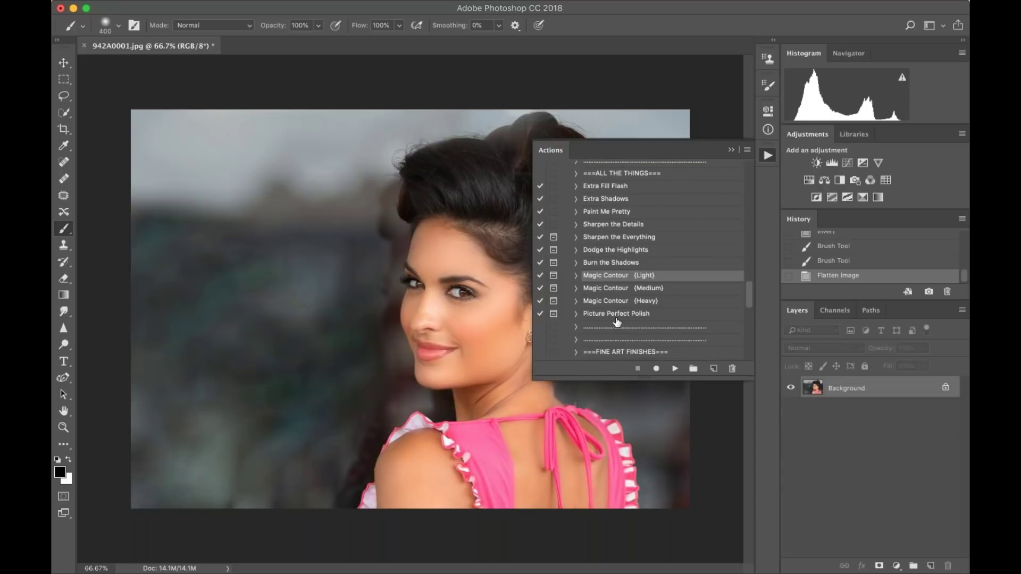
click(617, 315)
click(674, 369)
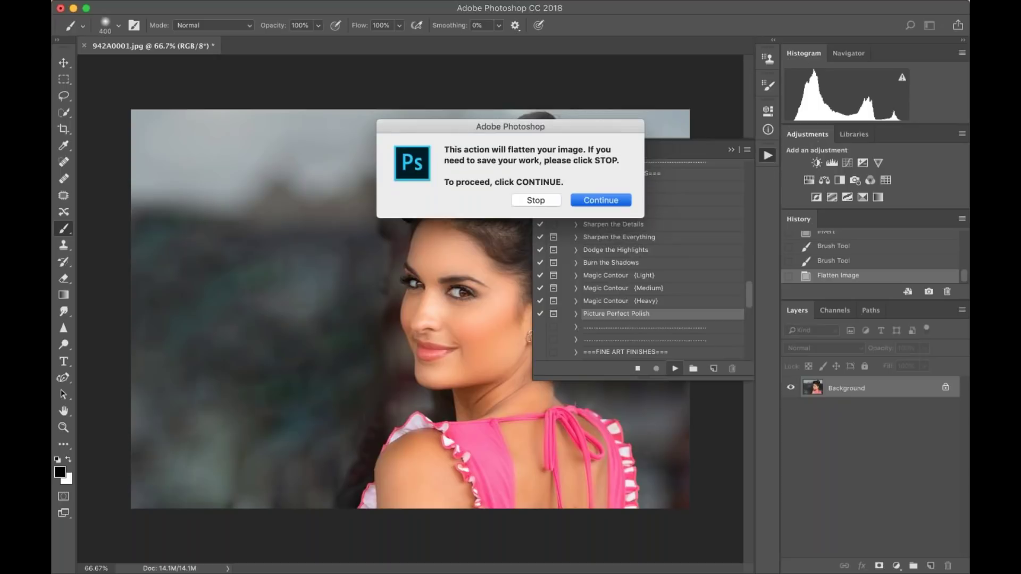
click(601, 200)
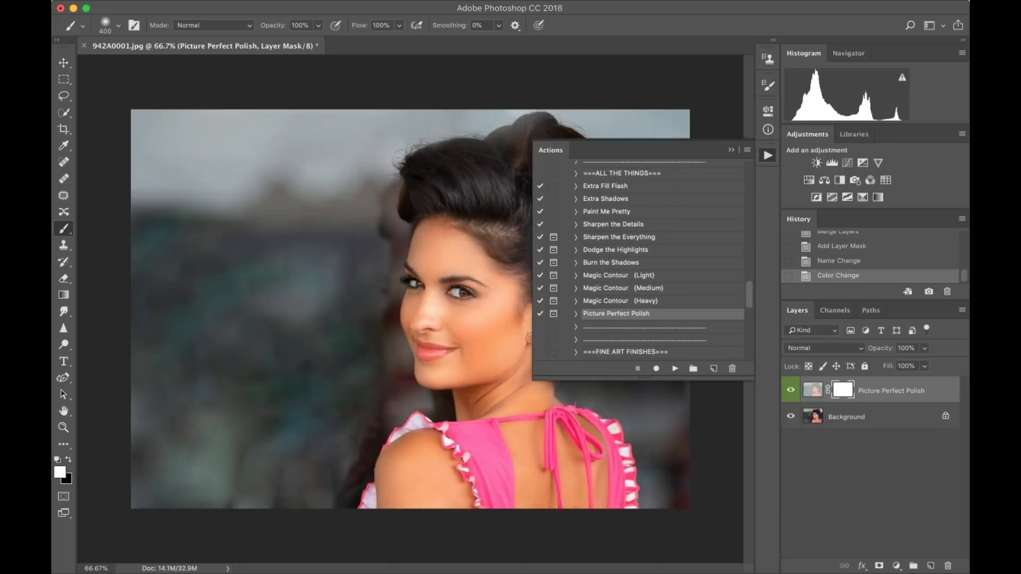
- Hide the Picture Perfect Polish layer and delete it
click(731, 150)
click(792, 390)
click(812, 390)
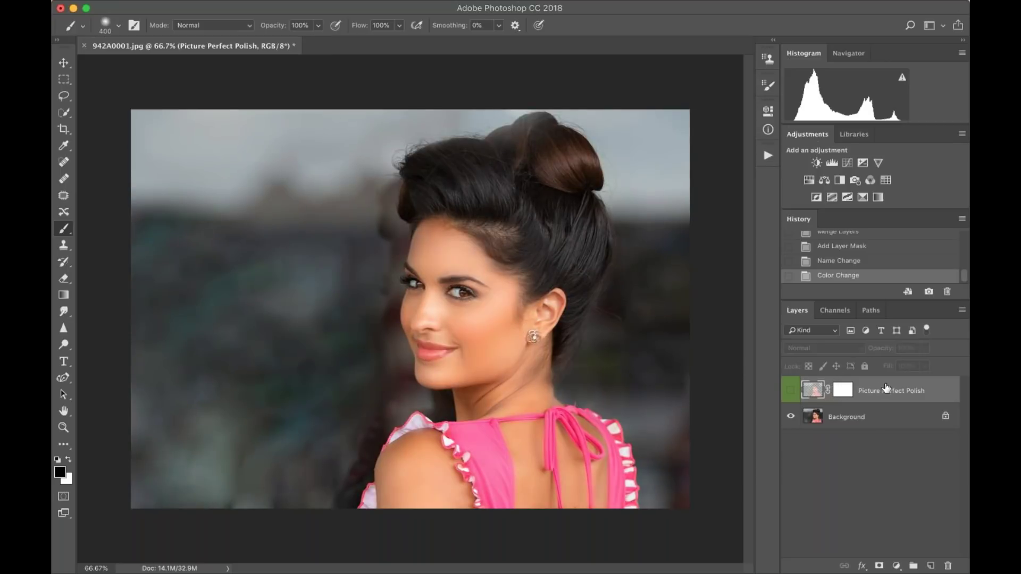
key(Delete)
- Look through the Fine Art Finishes actions and run Picture Perfect Polish again on the portrait
click(768, 156)
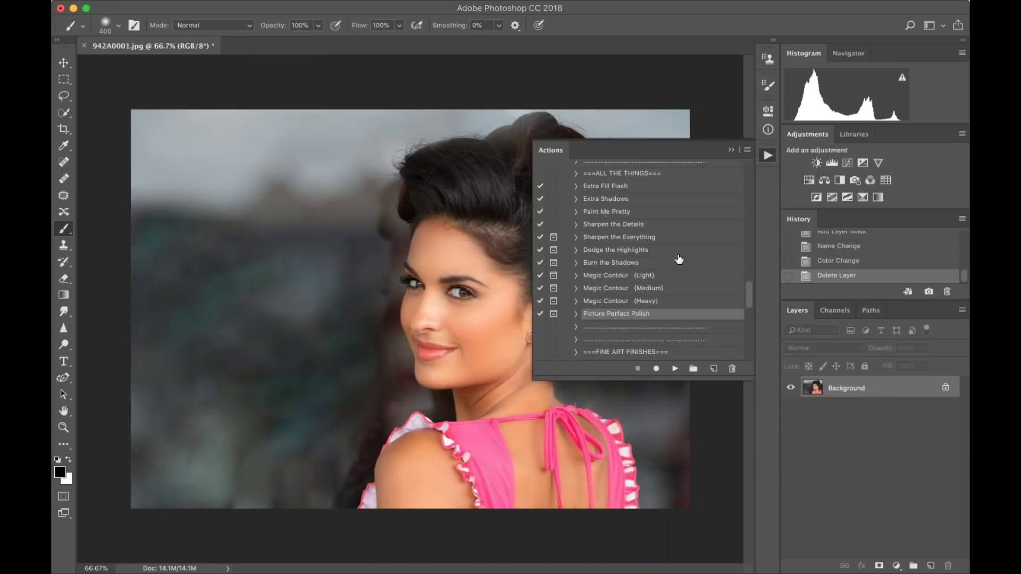
scroll(679, 259, down, 3)
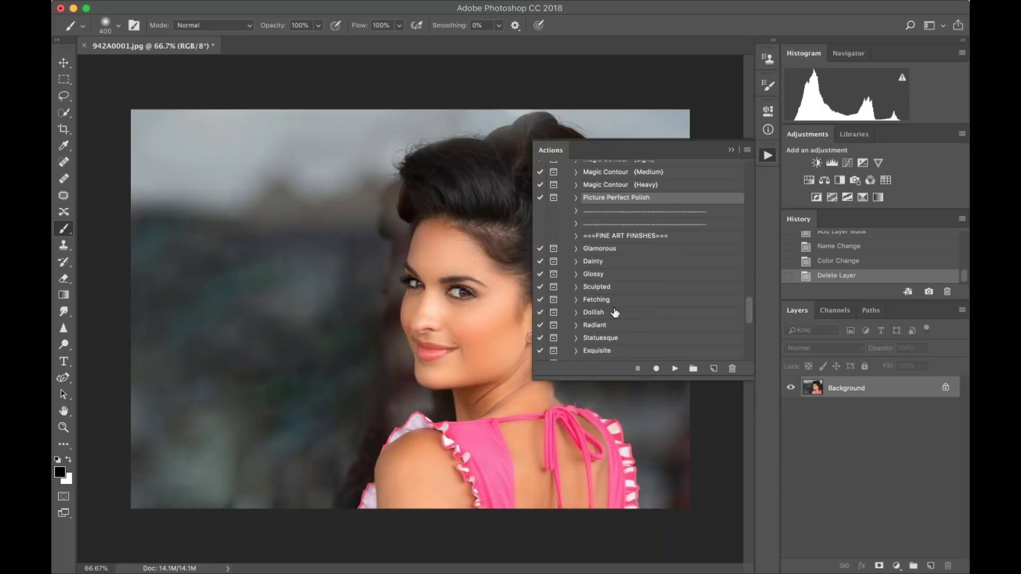
scroll(617, 311, down, 2)
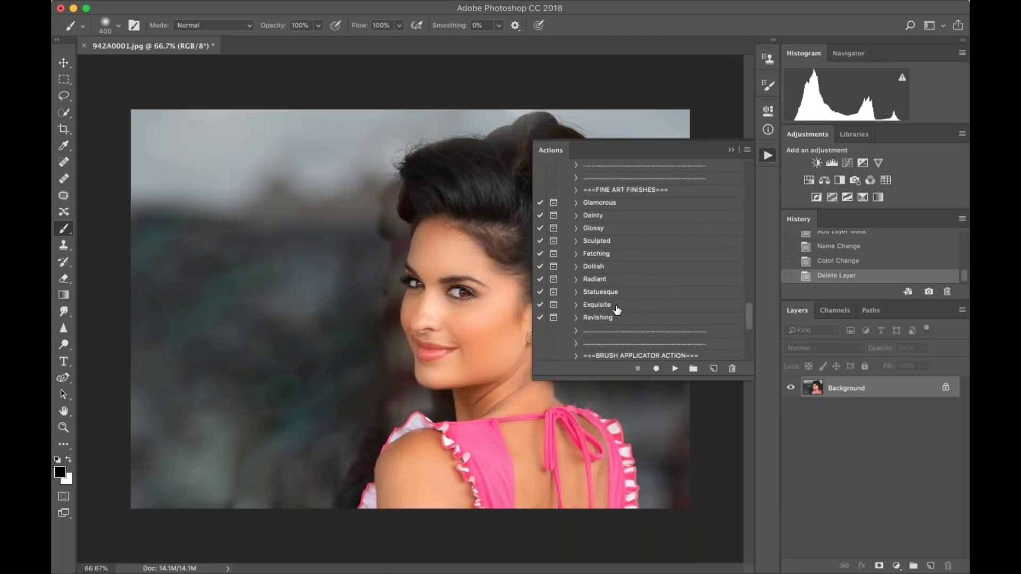
scroll(616, 310, down, 4)
scroll(617, 311, up, 8)
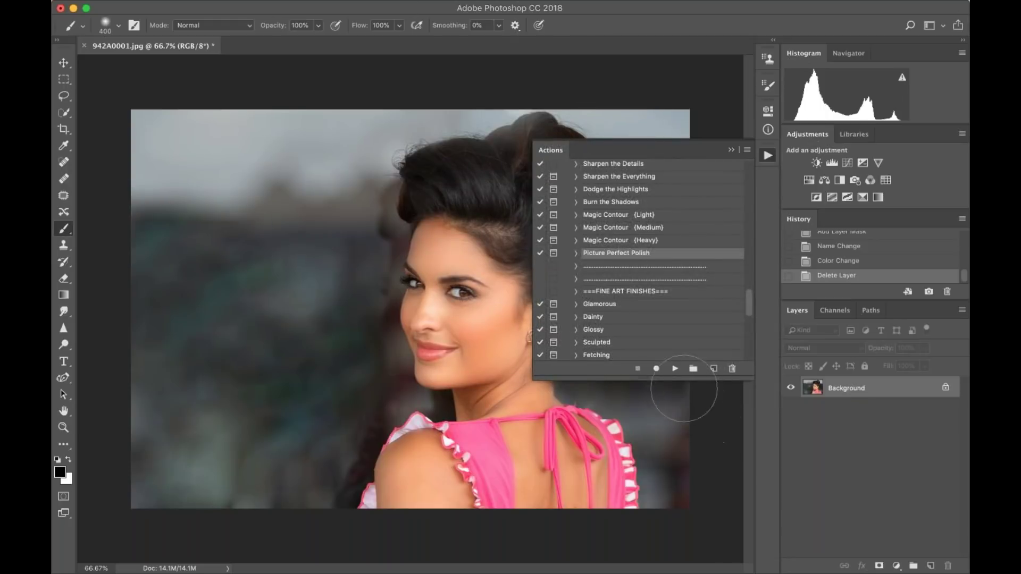
click(675, 369)
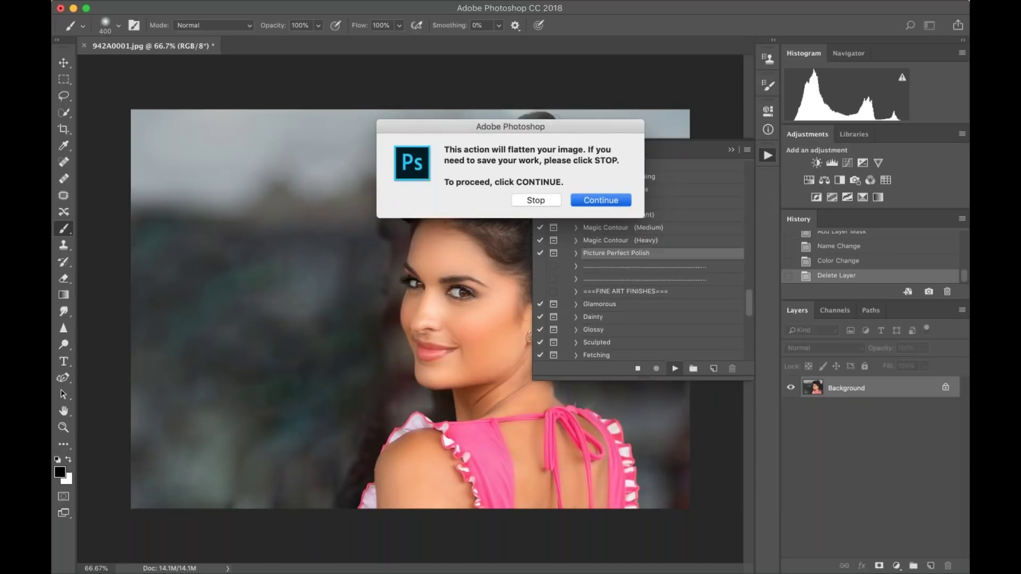
key(Return)
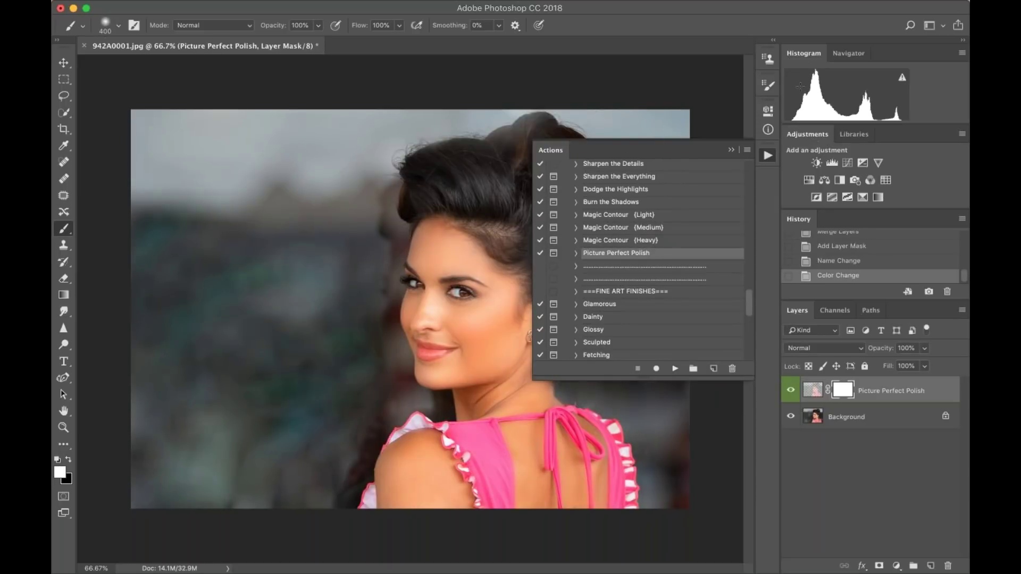
- Mask the Picture Perfect Polish effect off the woman's skin, hair and dress with a 600 px black brush and compare the layer hidden and shown
click(732, 150)
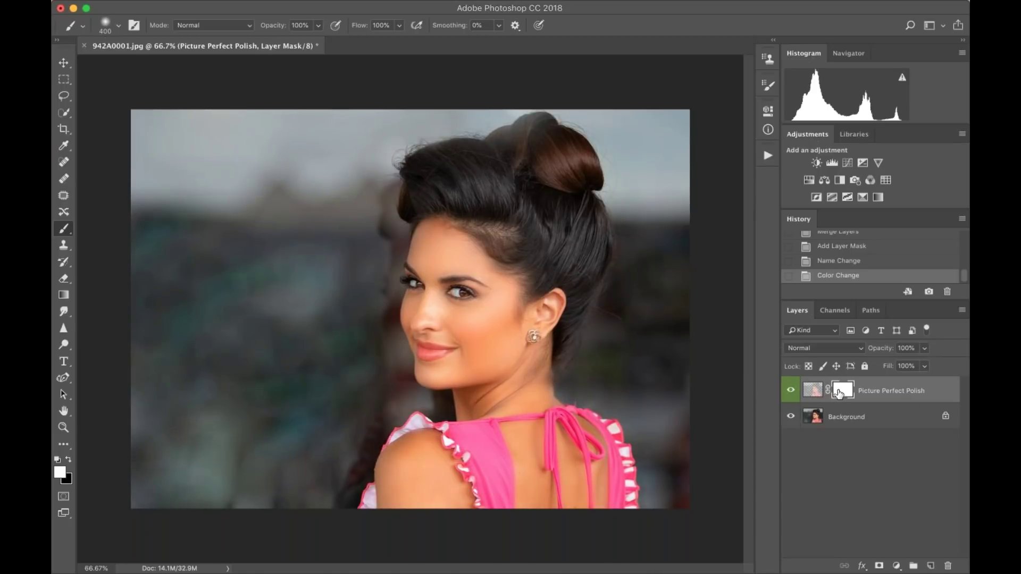
key(x)
key(bracketright)
key(bracketright)
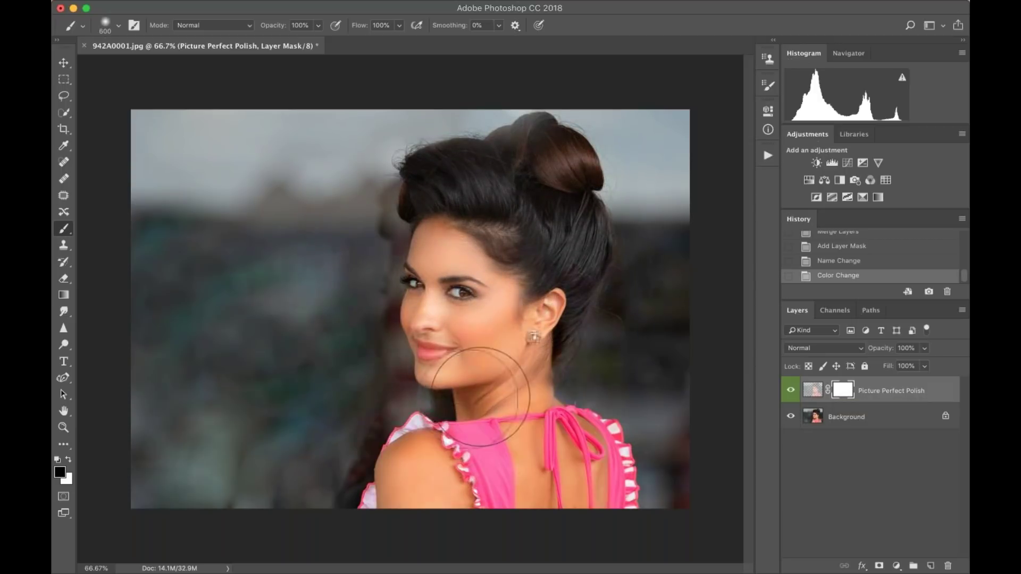
mouse_move(464, 455)
mouse_down()
mouse_move(494, 330)
mouse_move(498, 340)
mouse_move(452, 327)
mouse_move(458, 256)
mouse_up()
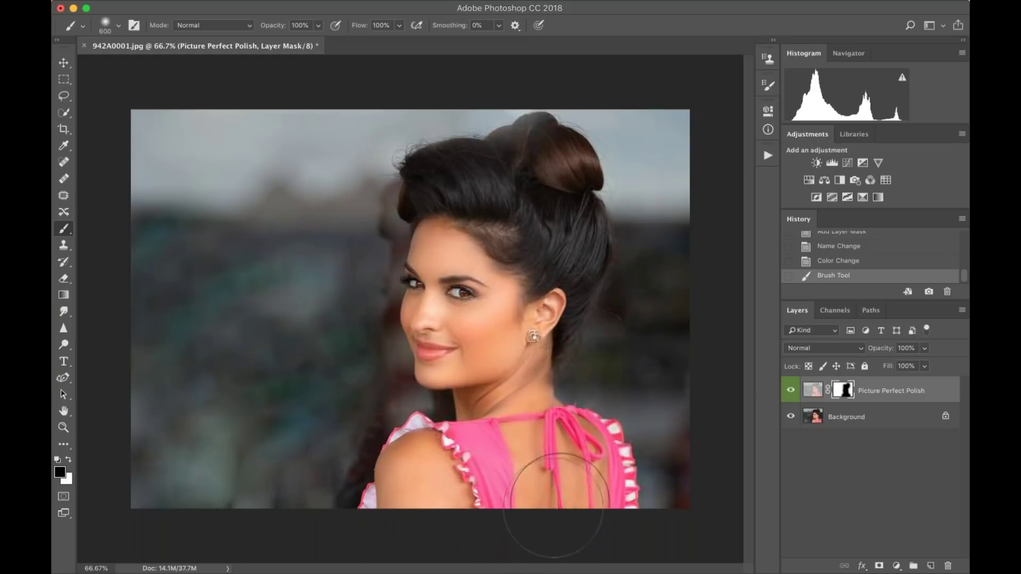
drag(500, 280, 588, 307)
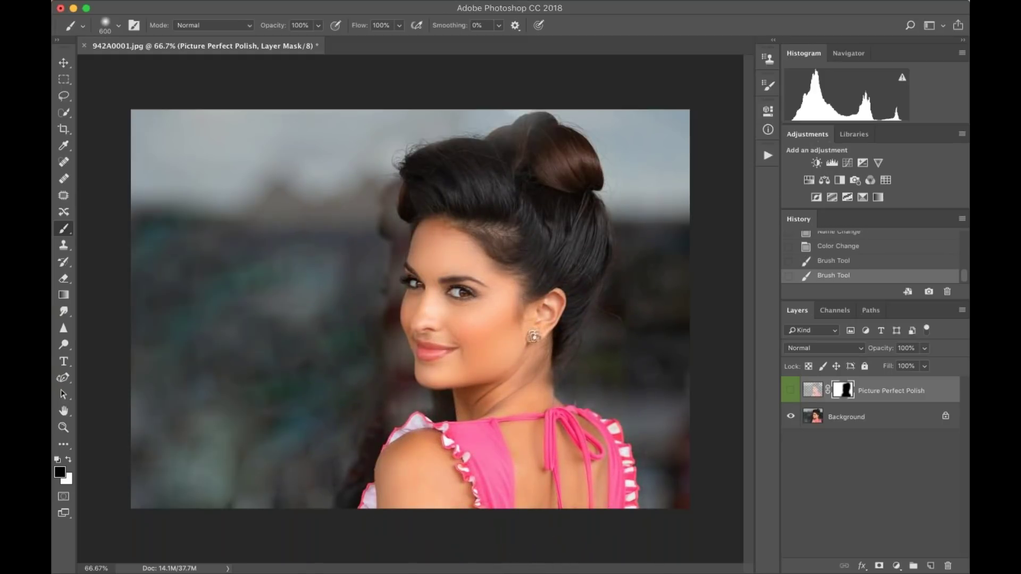
click(791, 388)
- Flatten the image and run the Obliterate the Oranges action from the Skin Tone Correctors section
key(super+shift+e)
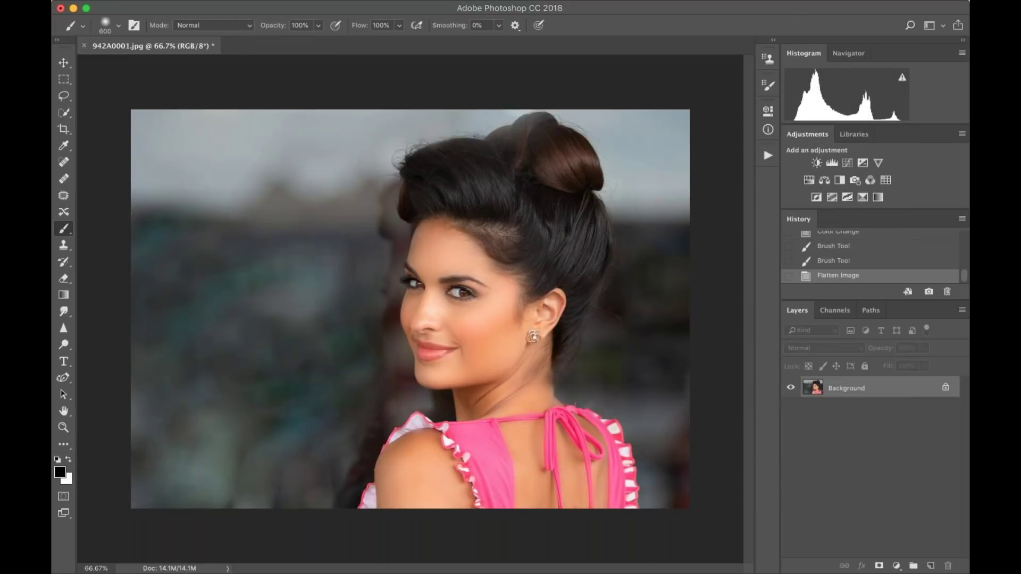
key(super+1)
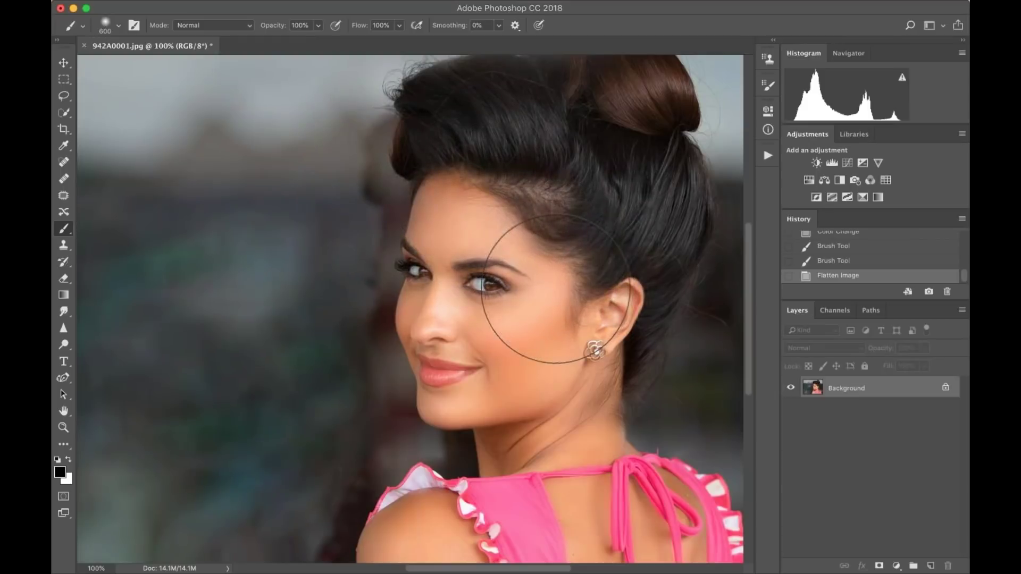
scroll(490, 300, right, 2)
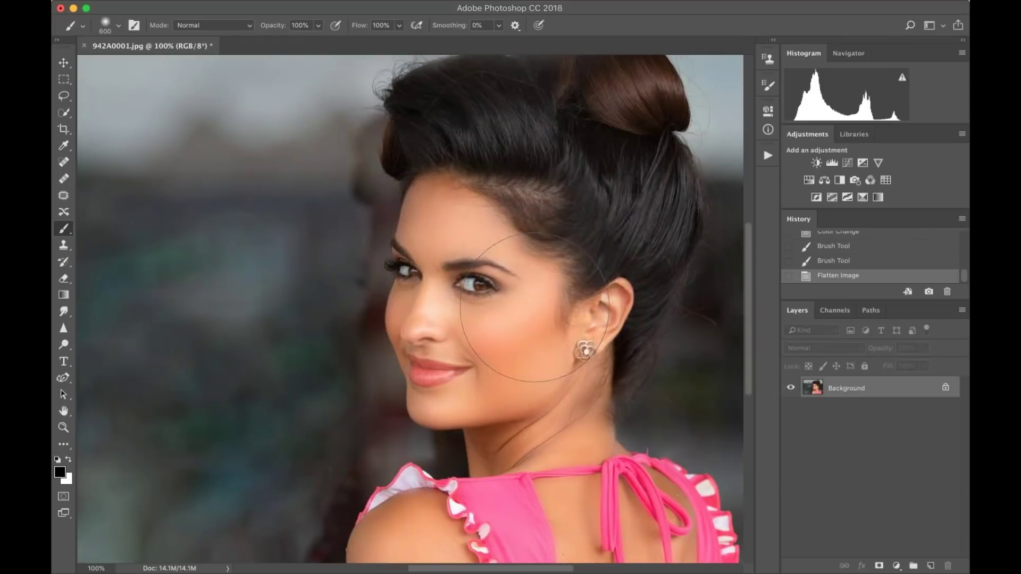
click(768, 155)
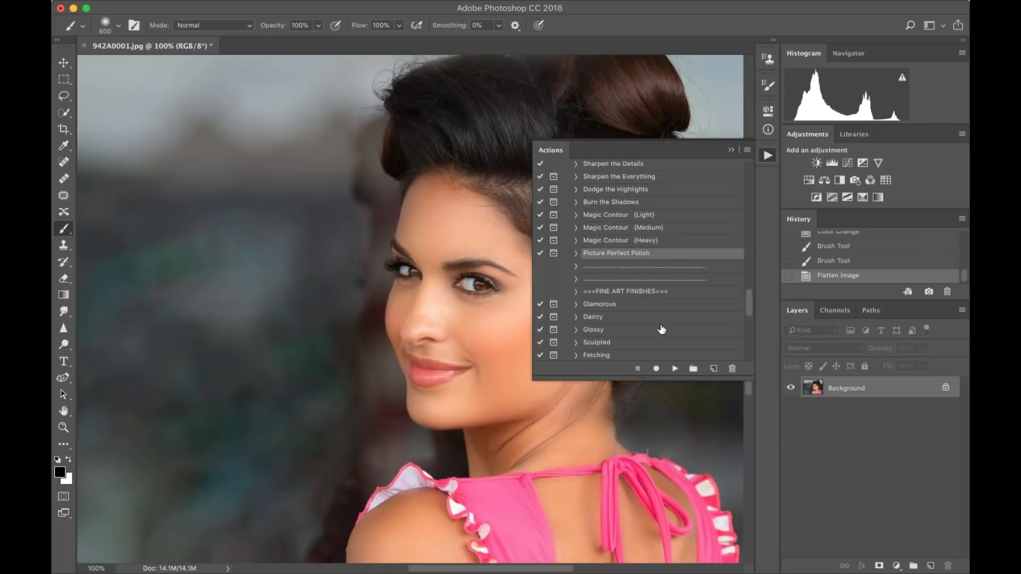
scroll(653, 299, up, 5)
scroll(653, 299, up, 10)
scroll(653, 299, up, 10)
scroll(653, 300, down, 3)
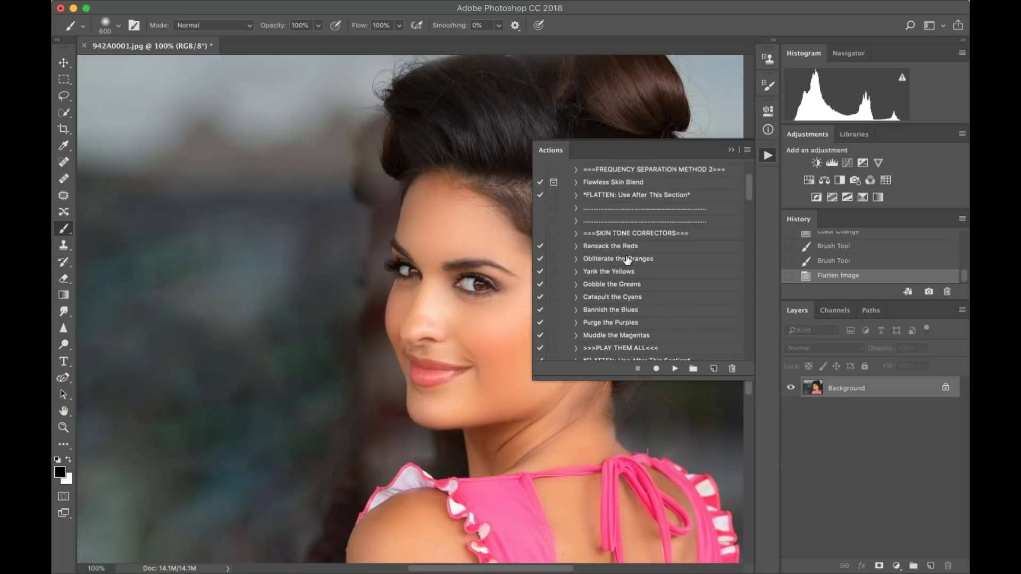
click(627, 259)
click(675, 368)
- Paint the orange correction onto the forehead hairline with a 90 px white brush and set the group's opacity to 37%
key(bracketleft)
key(bracketleft)
key(bracketleft)
key(bracketleft)
key(bracketleft)
key(bracketleft)
key(bracketleft)
key(bracketleft)
key(bracketleft)
key(bracketleft)
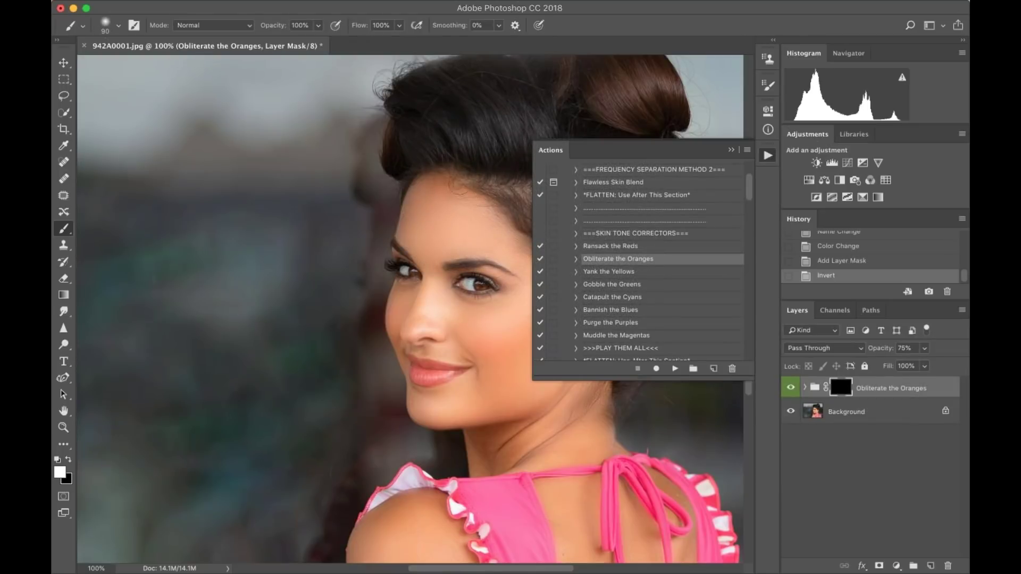
click(484, 201)
drag(924, 350, 902, 361)
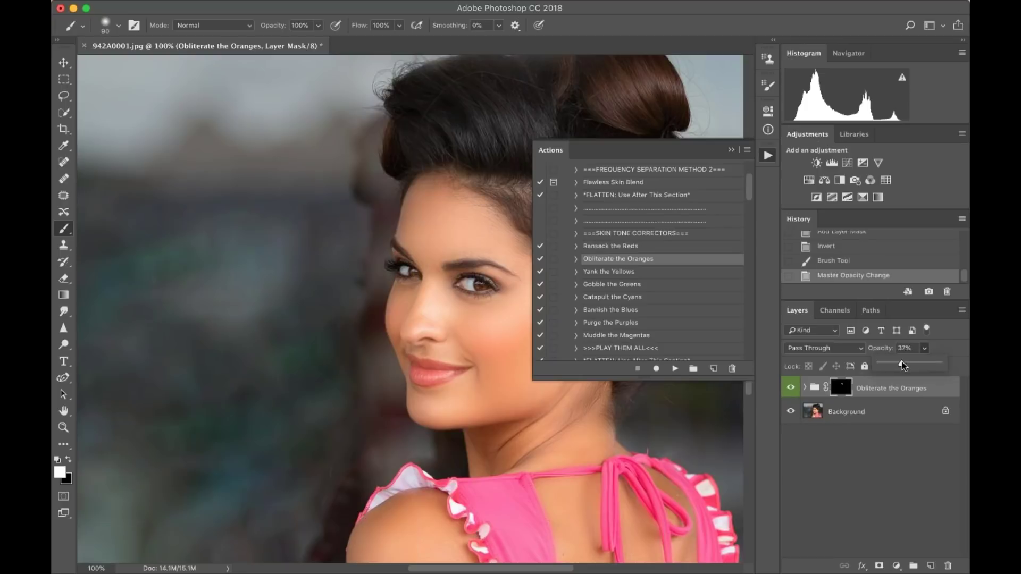
click(479, 202)
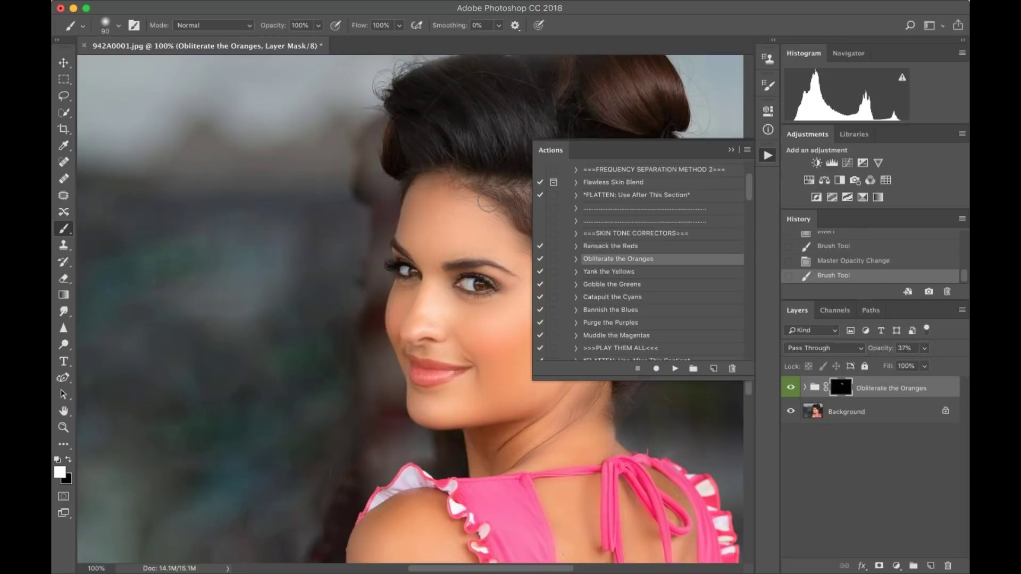
- Paint the orange correction over the shadowed skin of the neck and the edge of the shoulder with the 90 px white brush
scroll(472, 200, down, 5)
scroll(452, 239, right, 3)
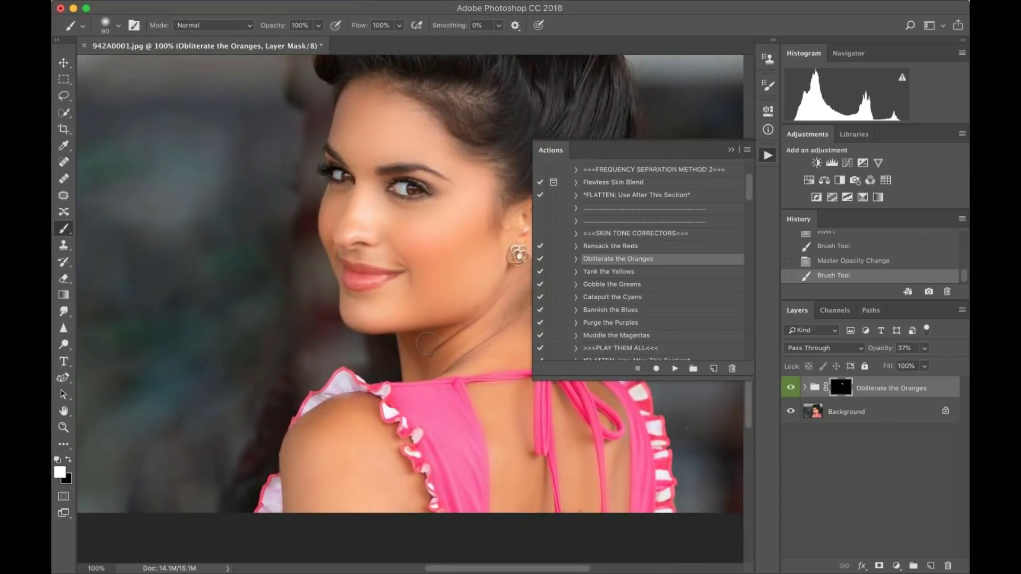
mouse_move(439, 337)
mouse_down()
mouse_move(428, 374)
mouse_move(414, 369)
mouse_move(413, 349)
mouse_move(455, 348)
mouse_move(430, 340)
mouse_up()
scroll(431, 340, down, 3)
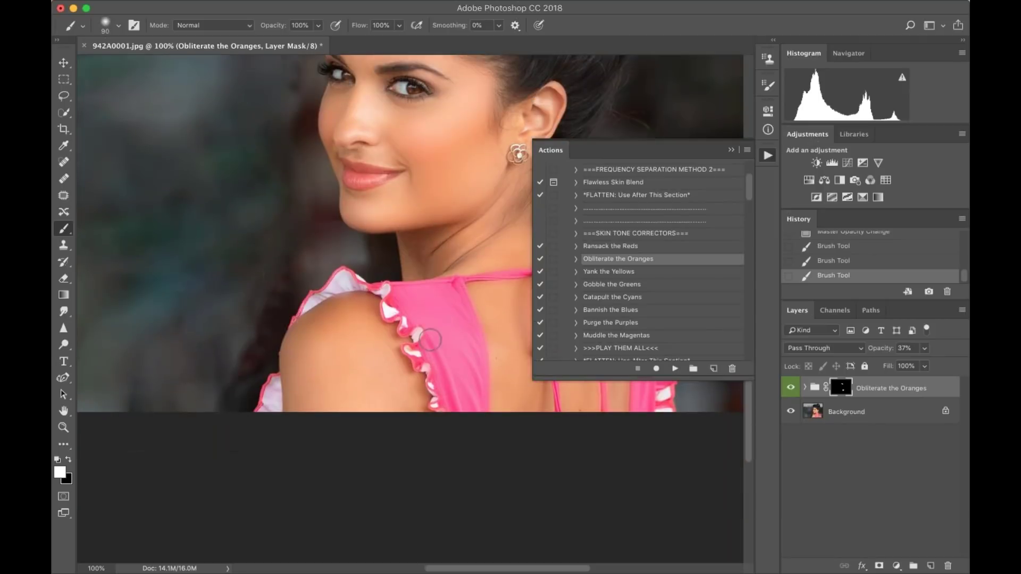
mouse_move(327, 315)
mouse_down()
mouse_move(320, 325)
mouse_move(352, 312)
mouse_move(314, 322)
mouse_up()
scroll(314, 322, up, 4)
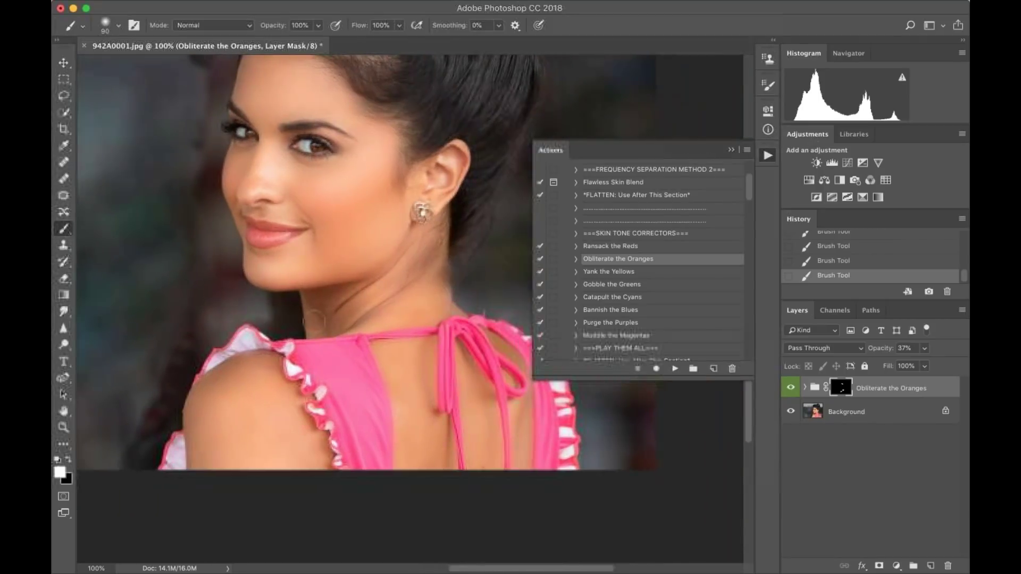
scroll(386, 316, up, 1)
scroll(444, 302, left, 2)
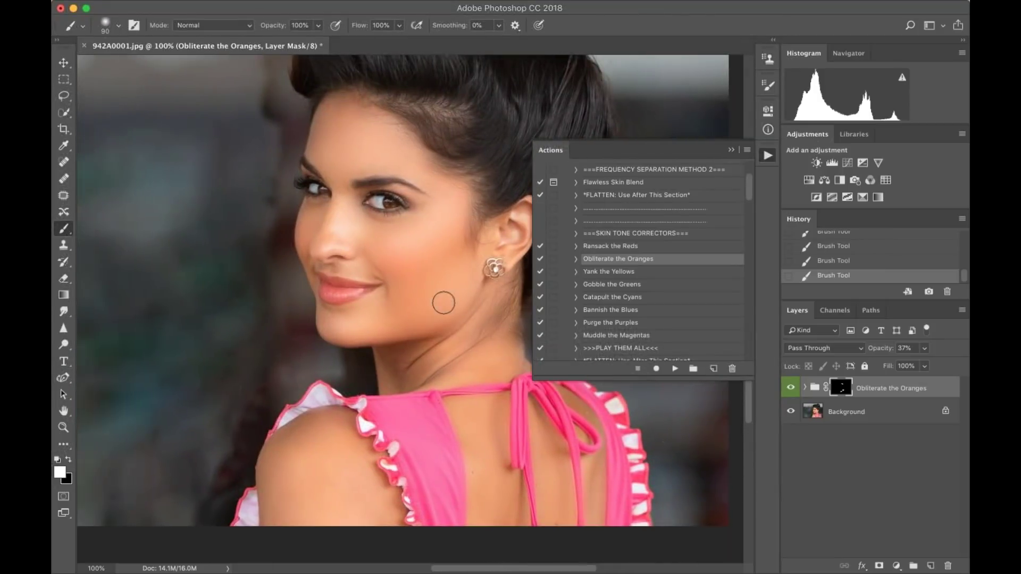
key(super+minus)
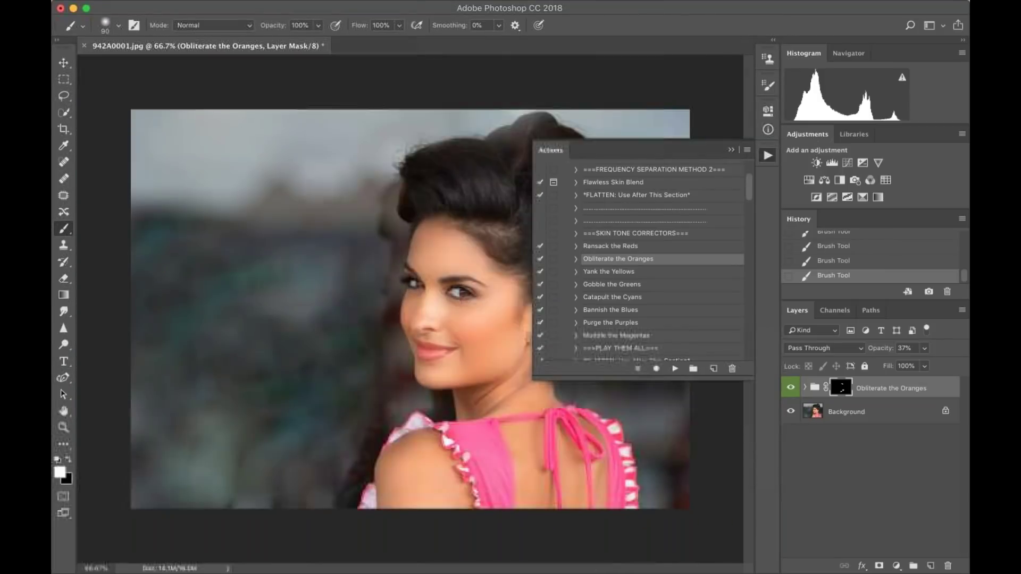
- Flatten the orange skin correction into the background and collapse the list of actions
click(729, 150)
key(super+shift+e)
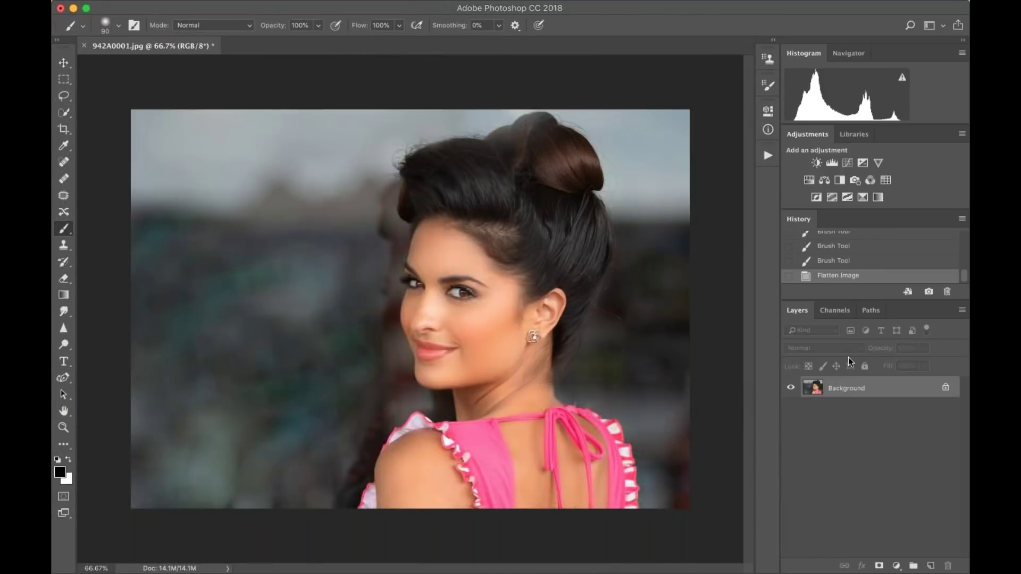
- Compare Snapshot 1 with the earliest Add Layer Mask state in the history and return the image to Snapshot 1
scroll(880, 273, up, 5)
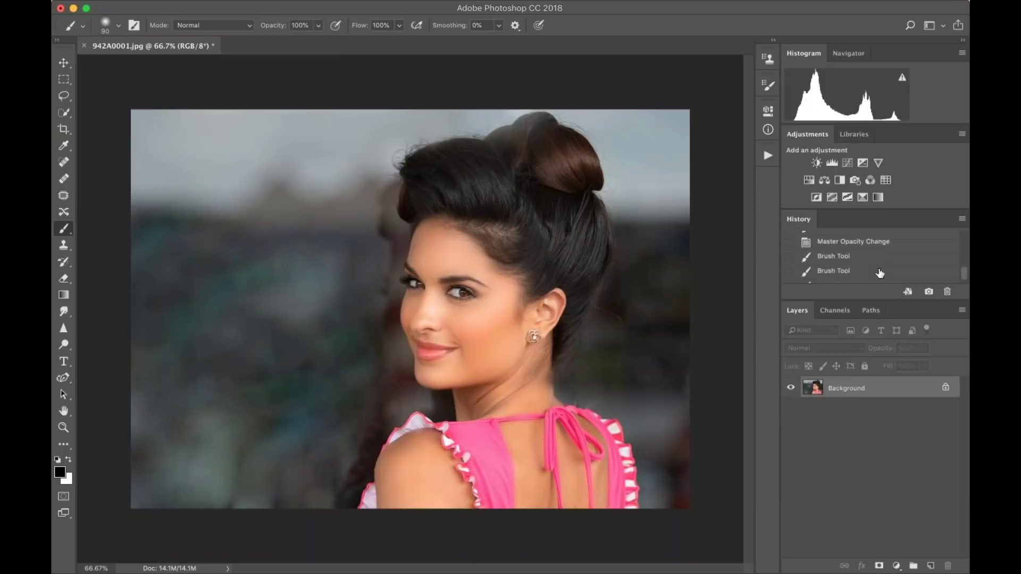
scroll(880, 273, up, 5)
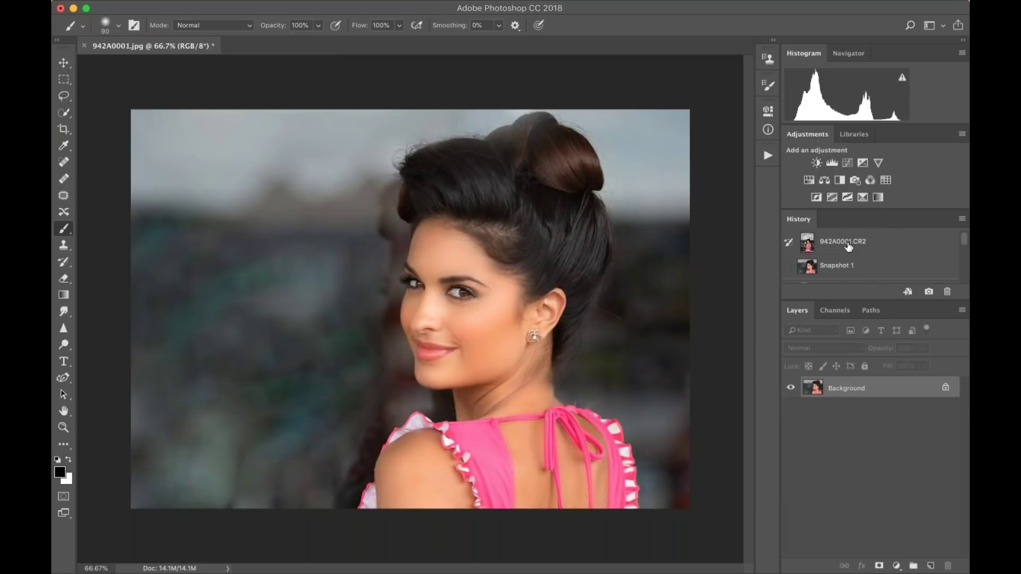
scroll(844, 258, down, 1)
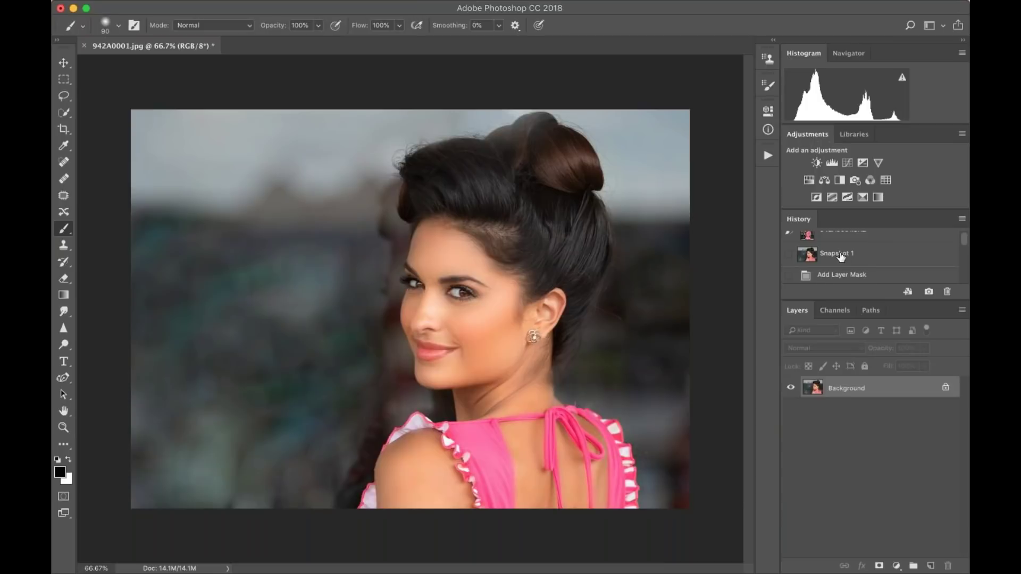
click(841, 256)
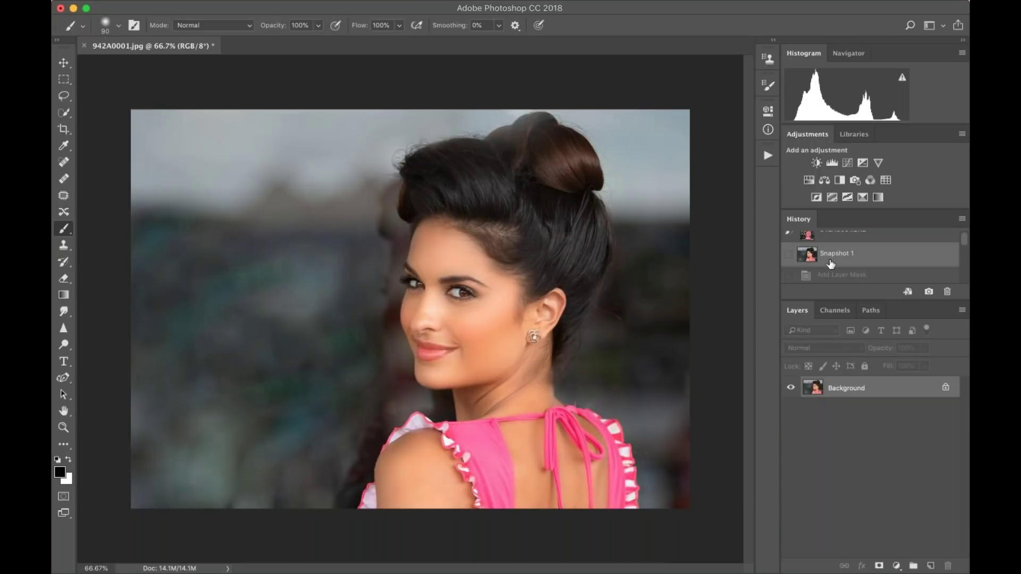
scroll(845, 261, down, 1)
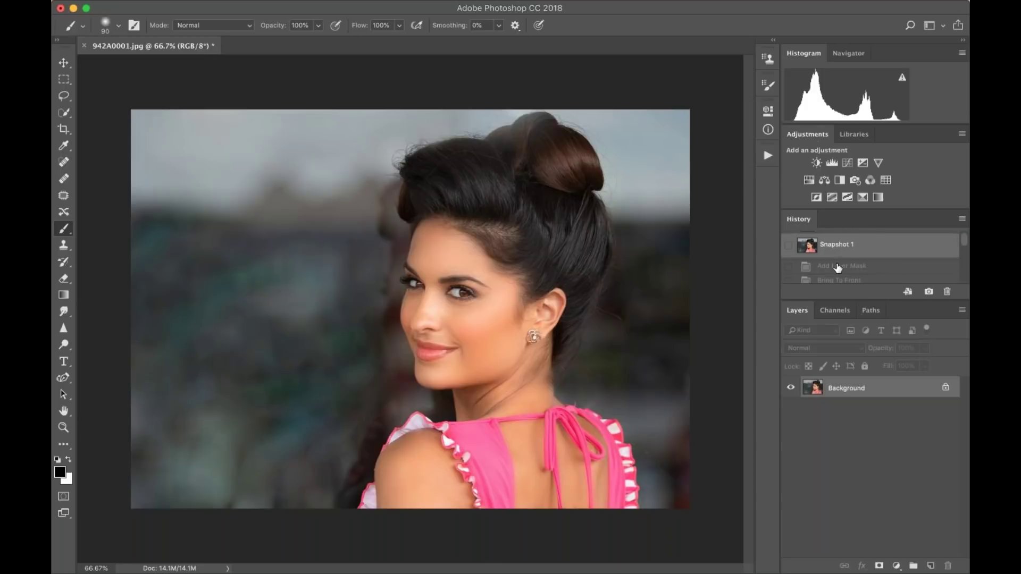
click(838, 266)
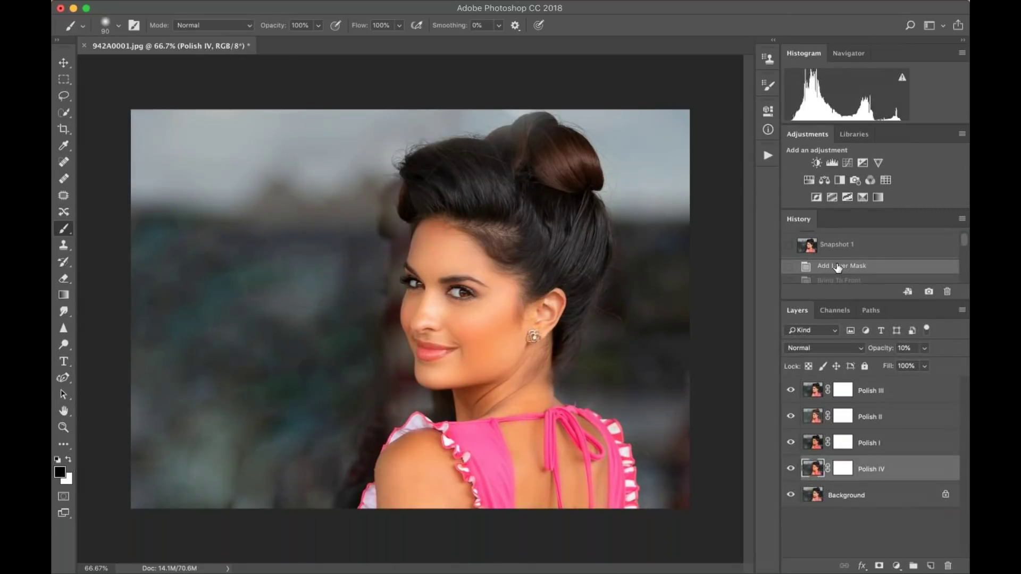
click(836, 246)
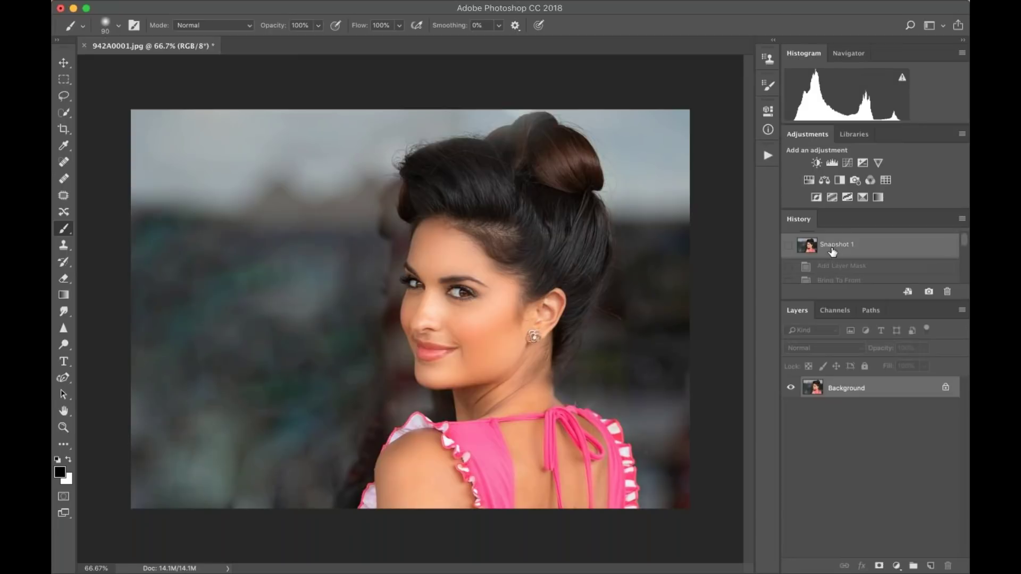
scroll(833, 251, down, 3)
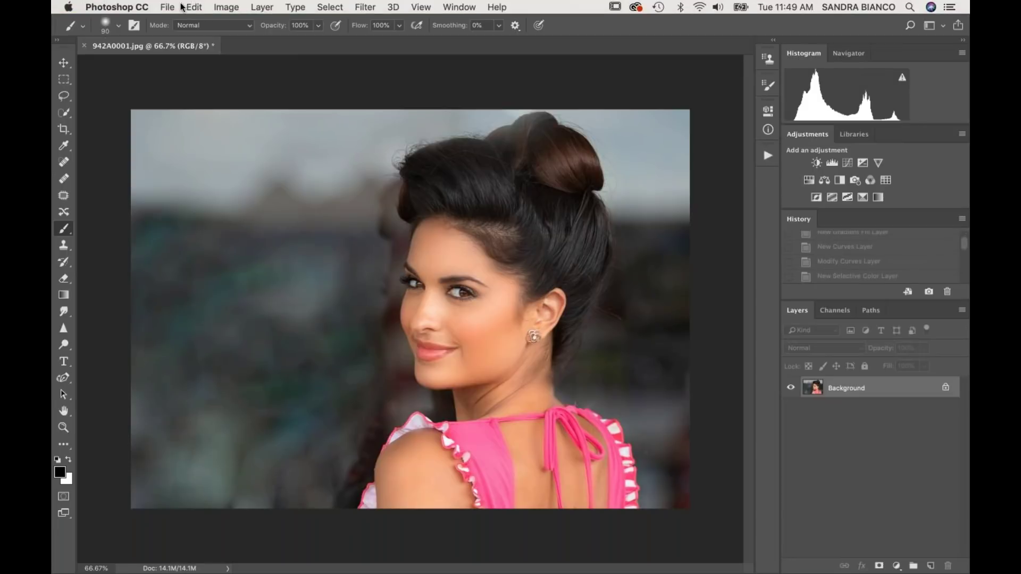
- Try to open the original 942A0001.jpg from disk alongside the retouched version
click(177, 7)
click(179, 35)
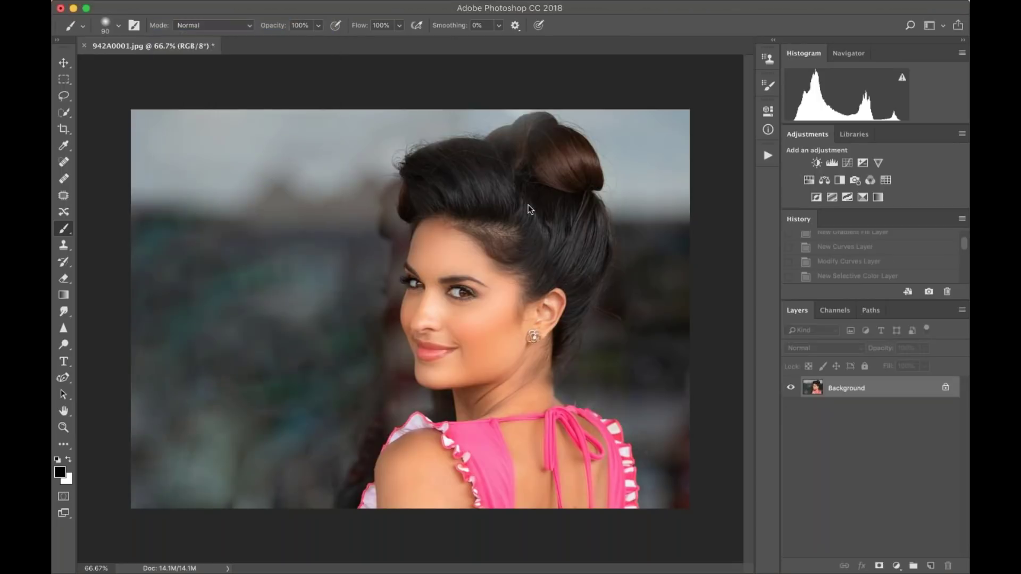
click(401, 133)
double_click(401, 132)
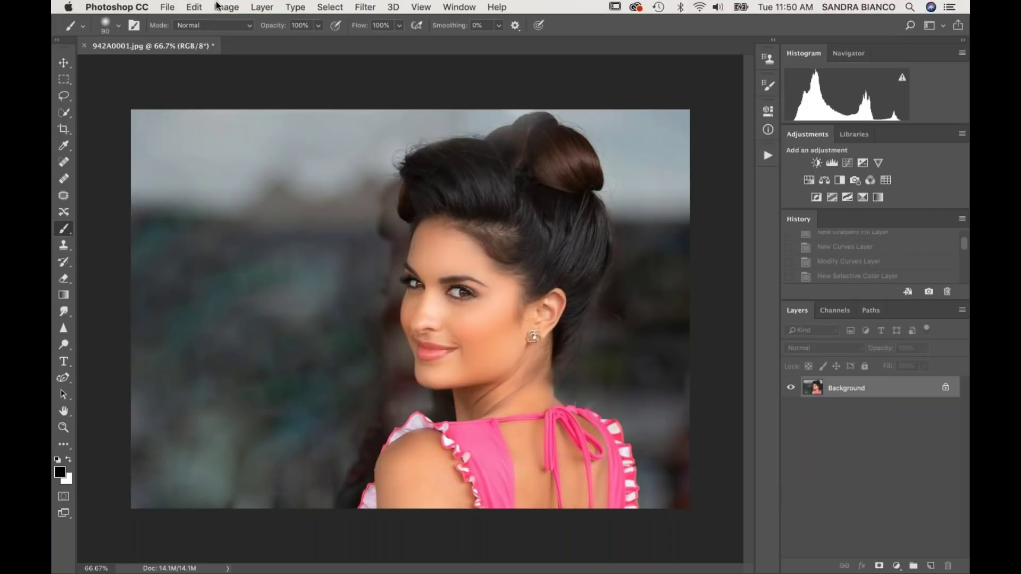
- Duplicate the retouched image as 942A0001 copy and close the 942A0001.jpg document without saving its changes
click(226, 7)
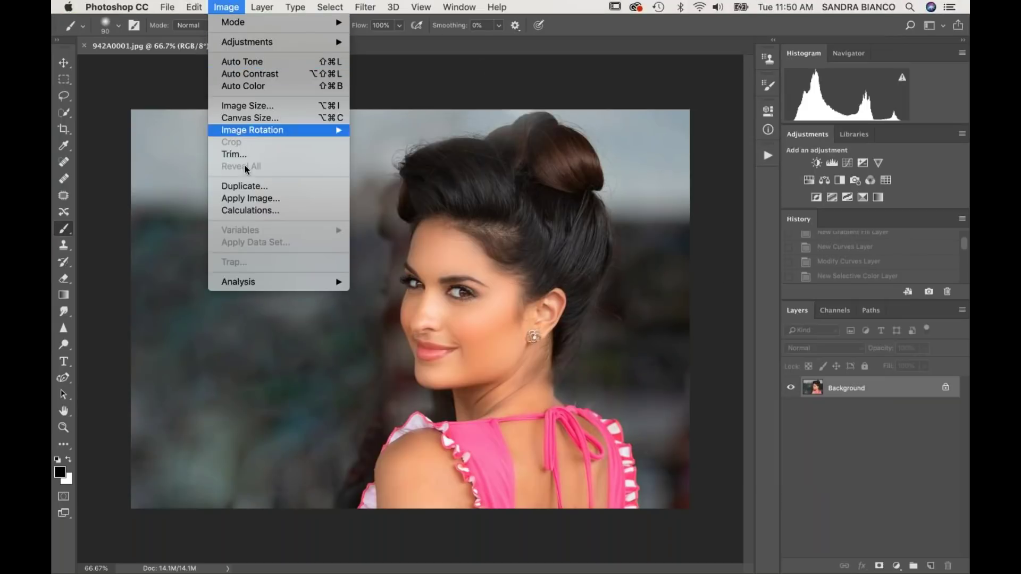
click(246, 190)
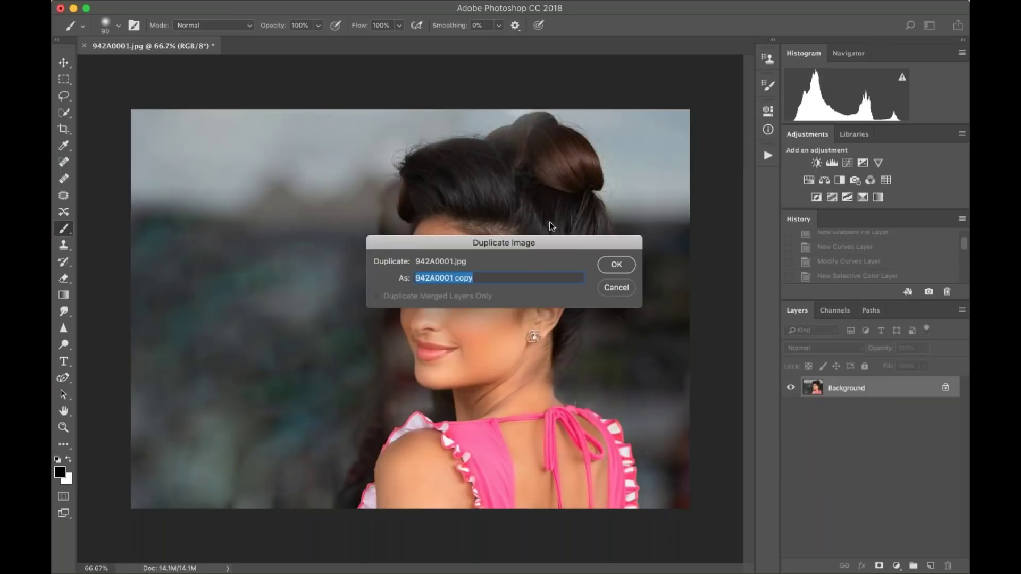
click(613, 265)
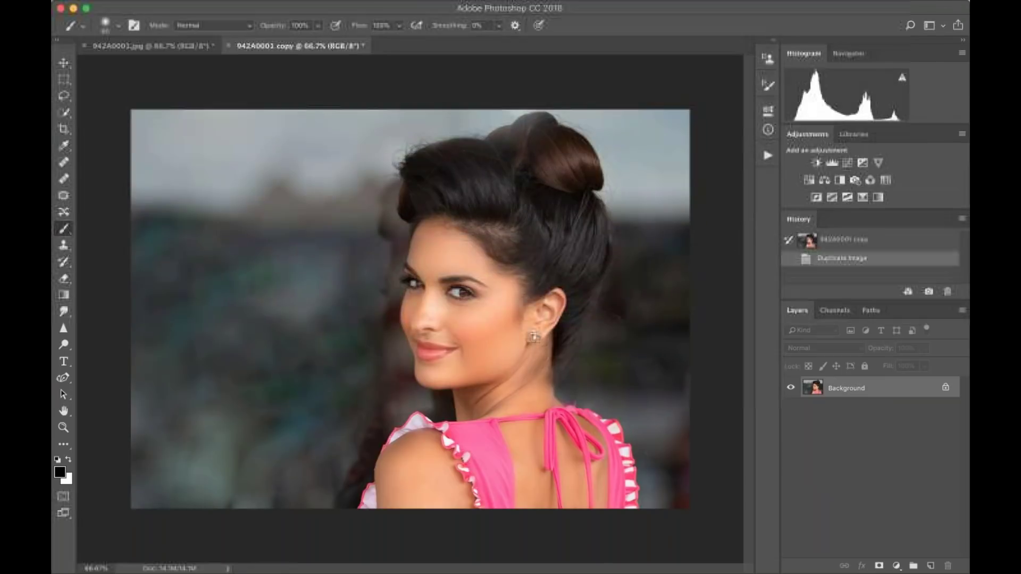
click(84, 46)
click(468, 196)
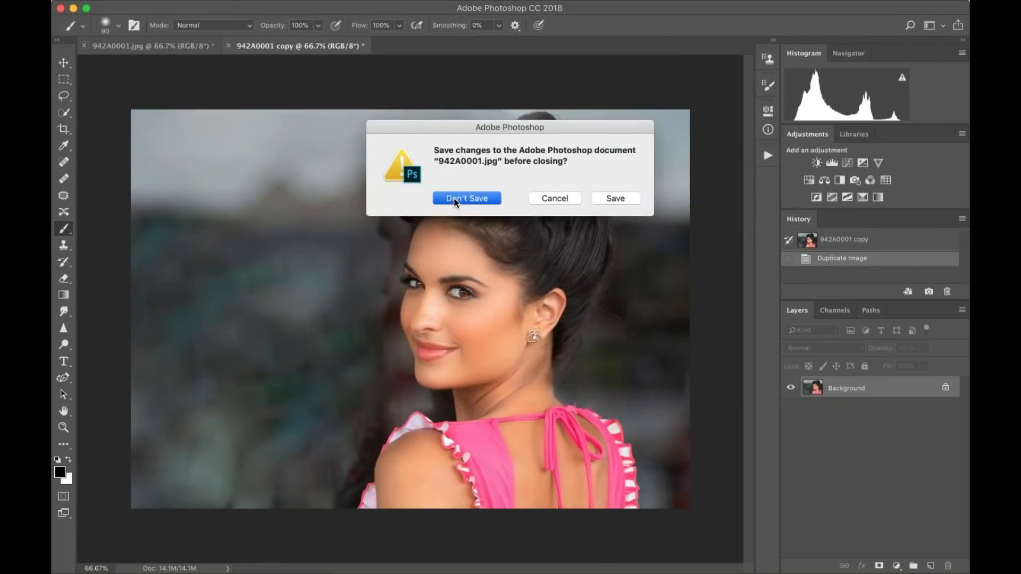
- Open the original 942A0001.jpg from the GTG VIDEO EDITS folder
click(167, 7)
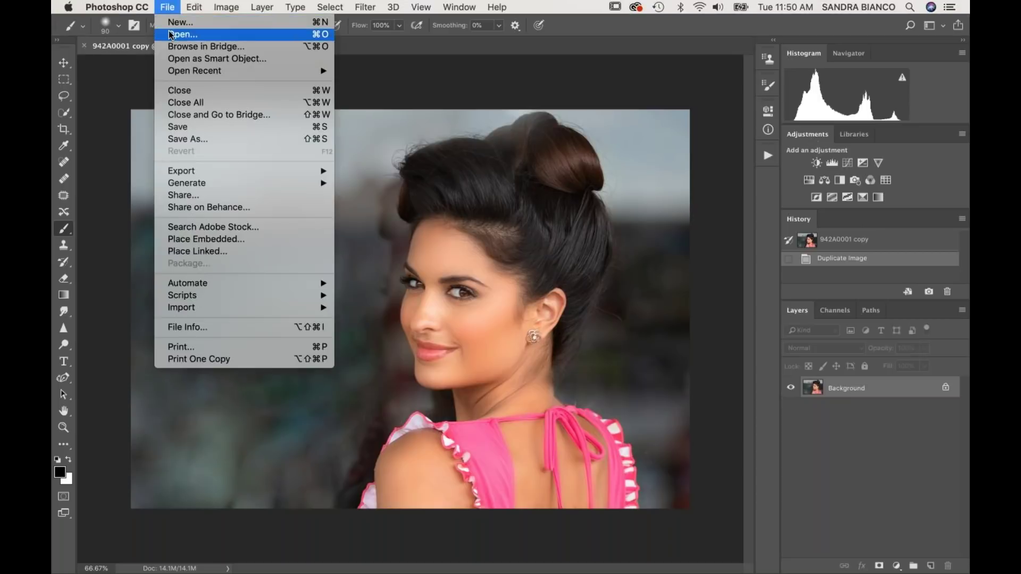
click(209, 33)
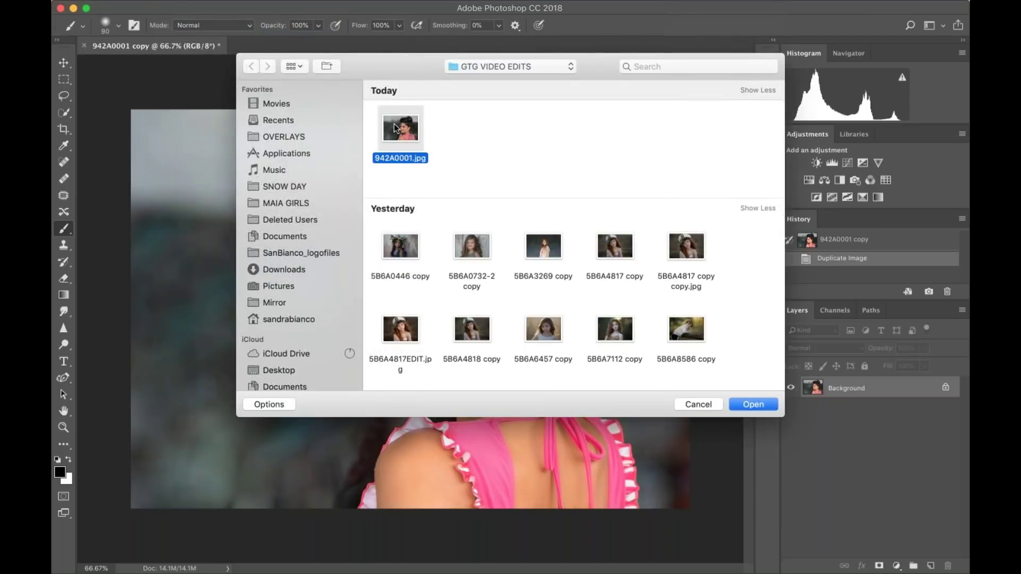
key(Return)
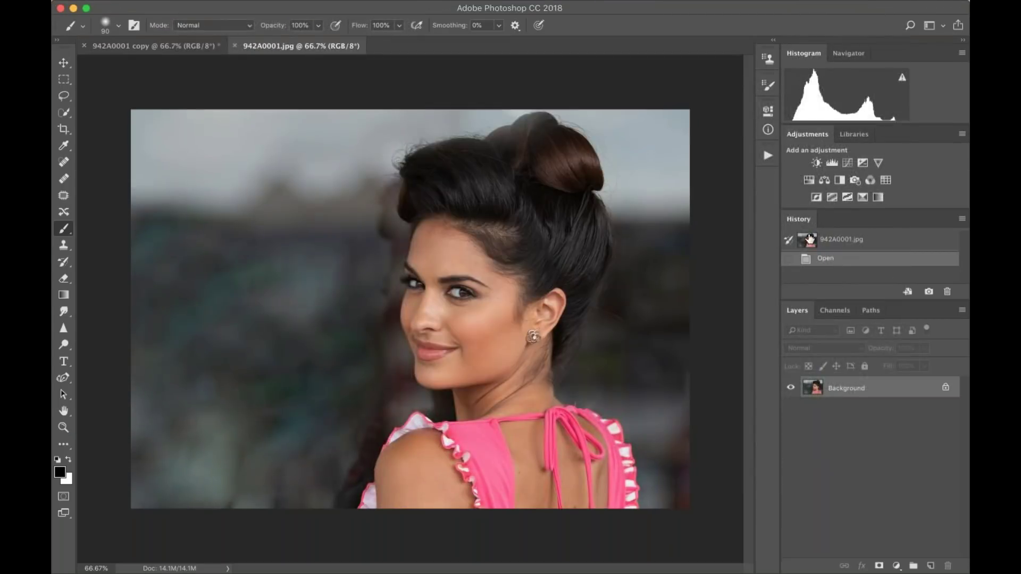
- Compare the retouched 942A0001 copy with the original 942A0001.jpg by switching between the two documents, ending on the copy
click(191, 46)
click(270, 44)
click(174, 46)
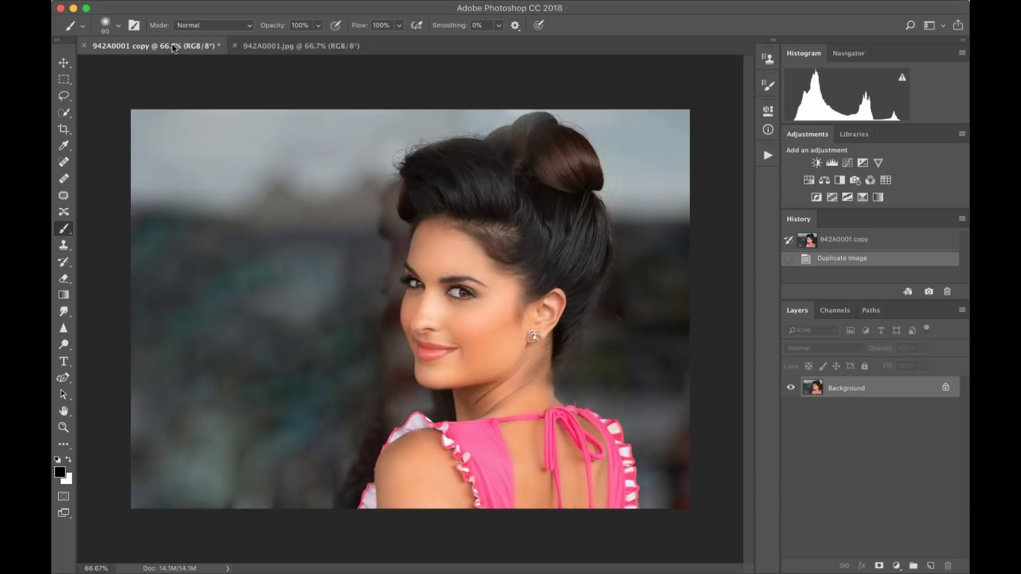
click(266, 45)
click(171, 46)
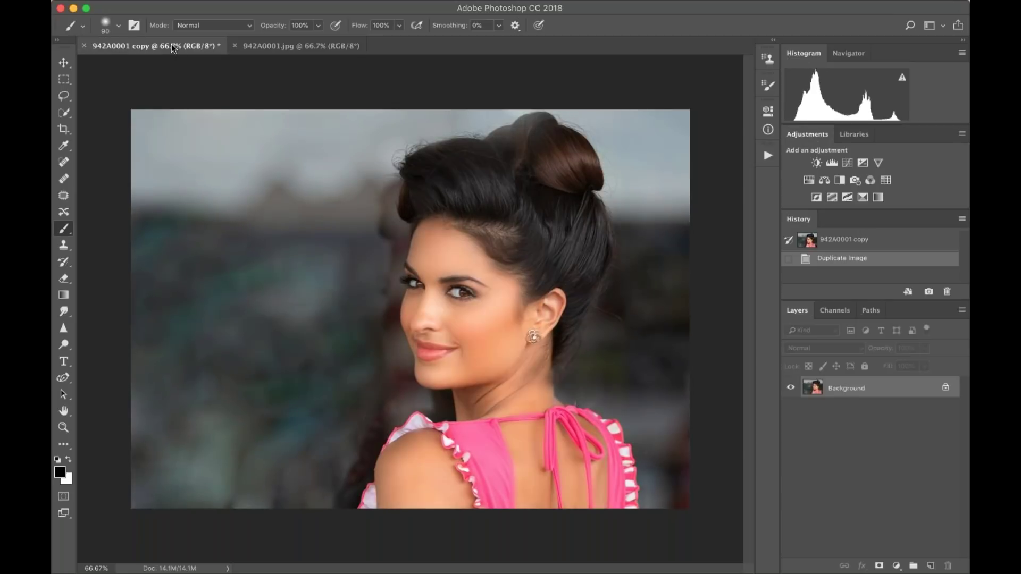
click(269, 46)
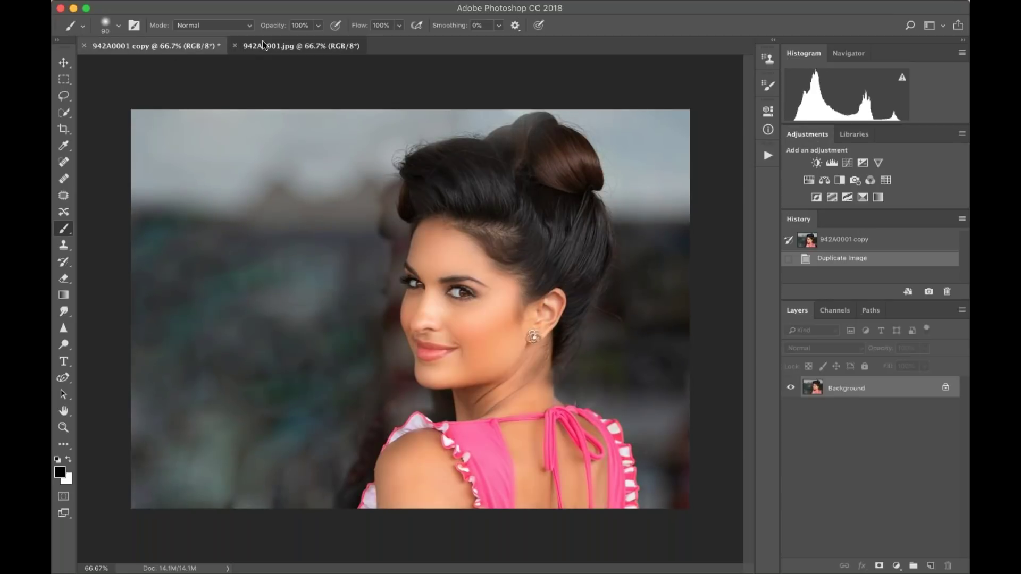
click(179, 47)
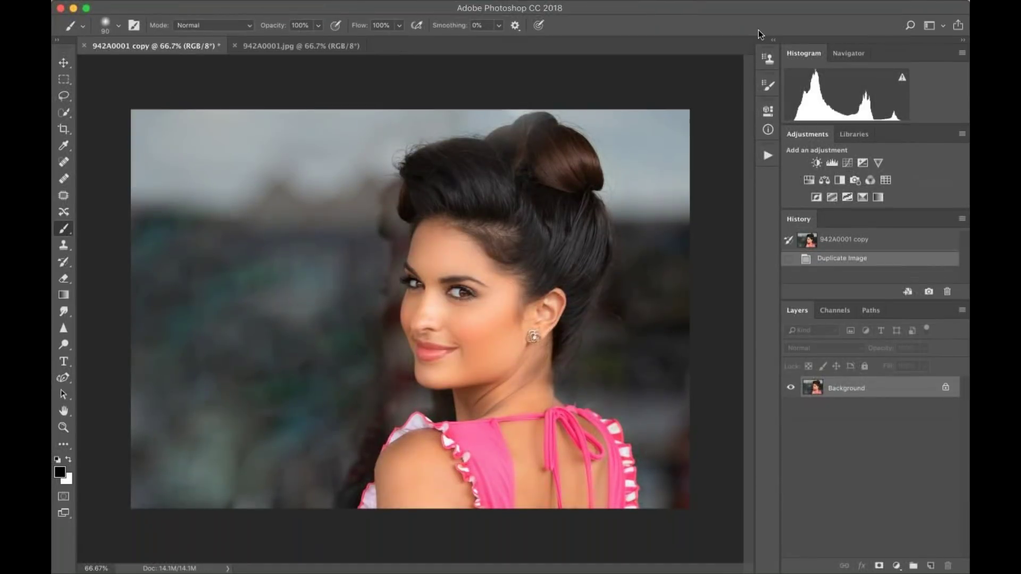
- Bring the list of retouch actions back up and browse to the sections above the skin tone correctors
click(767, 156)
scroll(695, 199, up, 5)
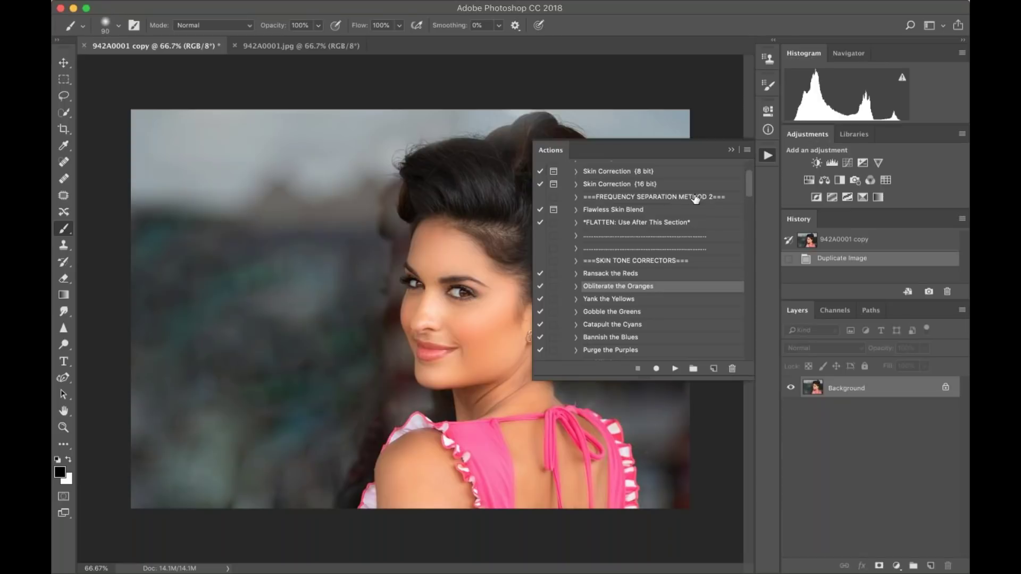